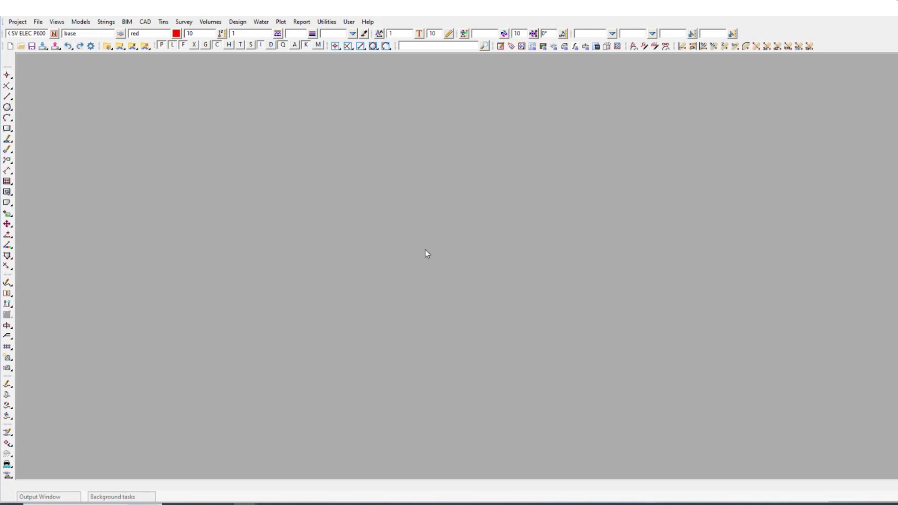
- Open the existing chain TheAllChain.chain for editing and move its dialog aside
left_click(326, 23)
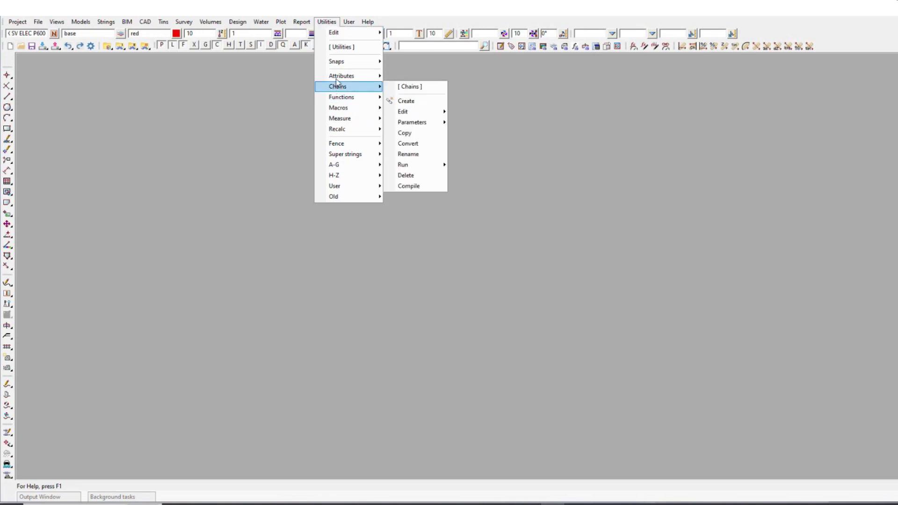
mouse_move(306, 22)
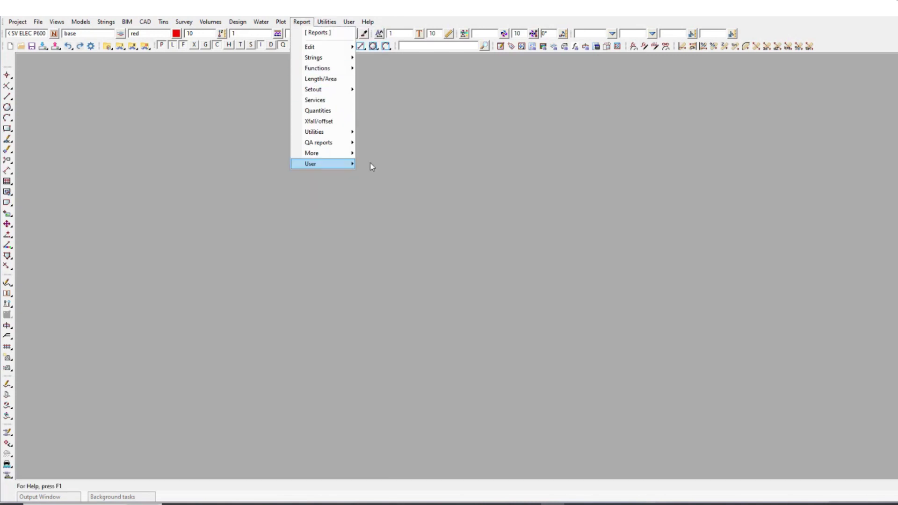
mouse_move(340, 89)
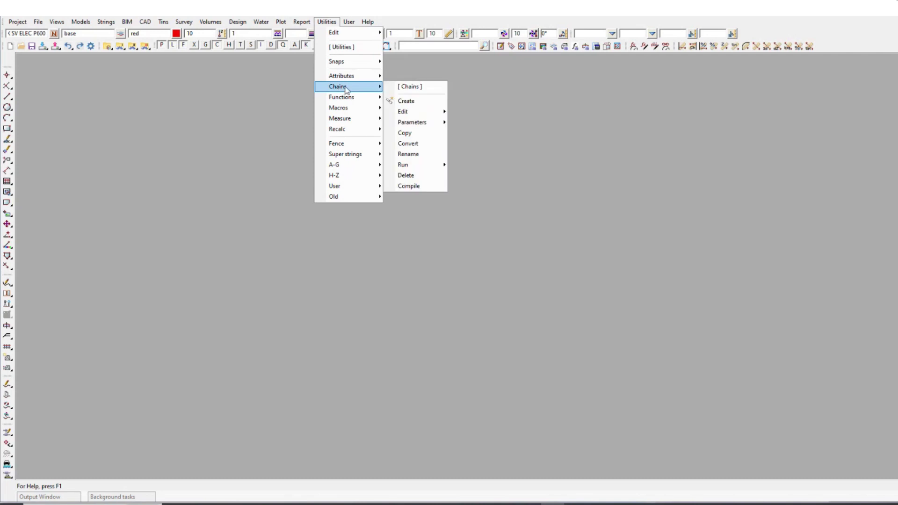
mouse_move(412, 113)
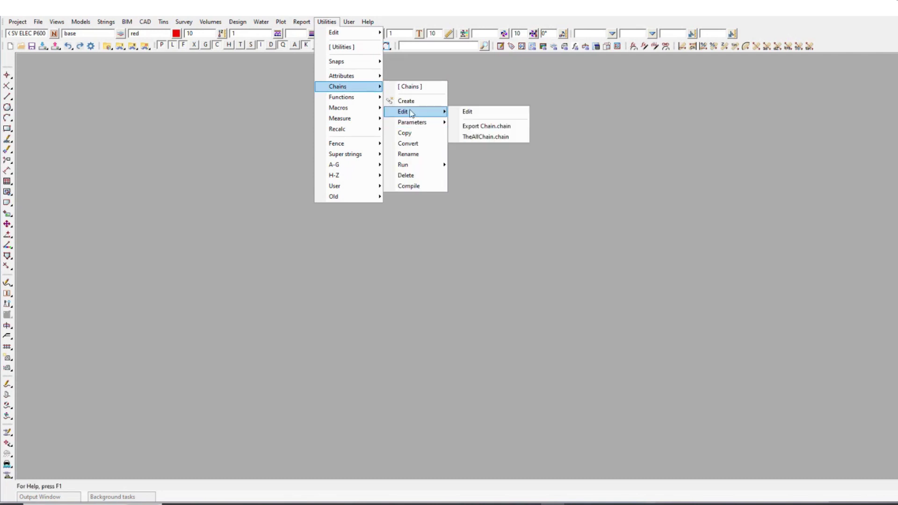
left_click(490, 136)
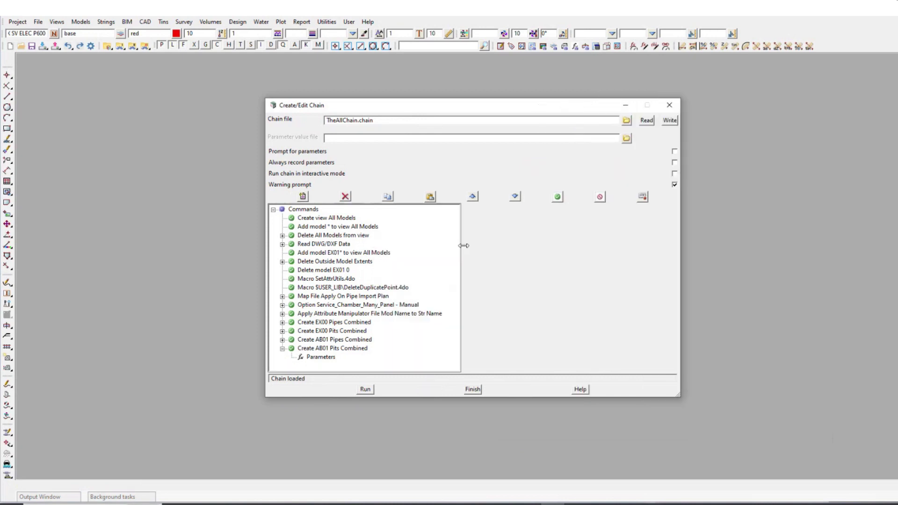
left_click(366, 387)
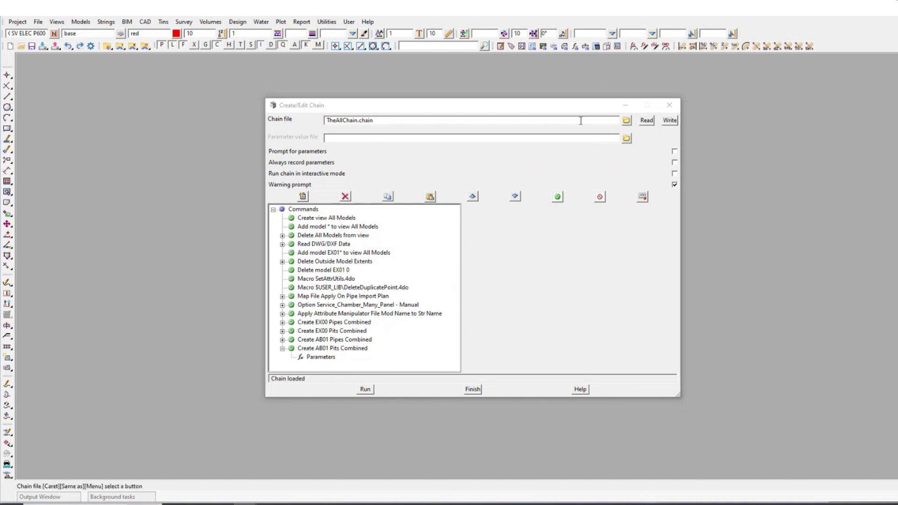
left_click_drag(554, 108, 640, 103)
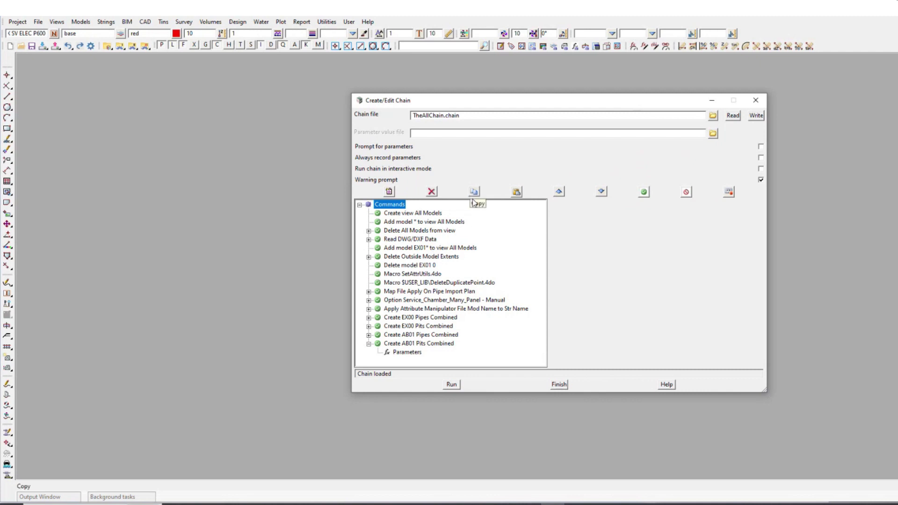
- Execute only the chain command that creates the All Models plan view, keeping the chain dialog clear of the new view
left_click(403, 214)
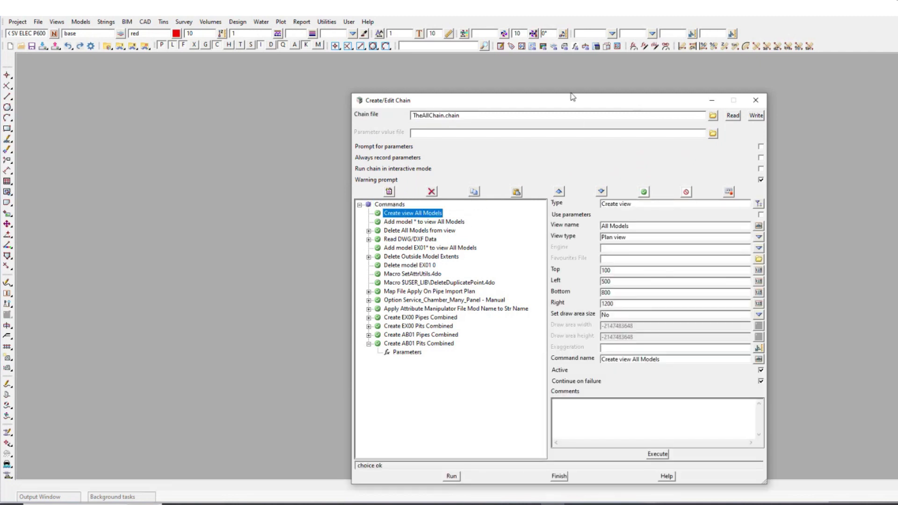
left_click_drag(571, 94, 701, 61)
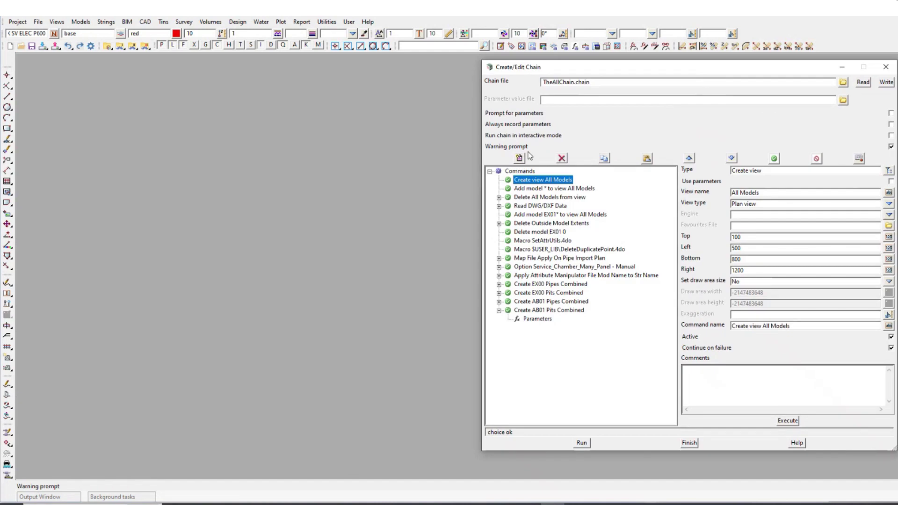
left_click(788, 420)
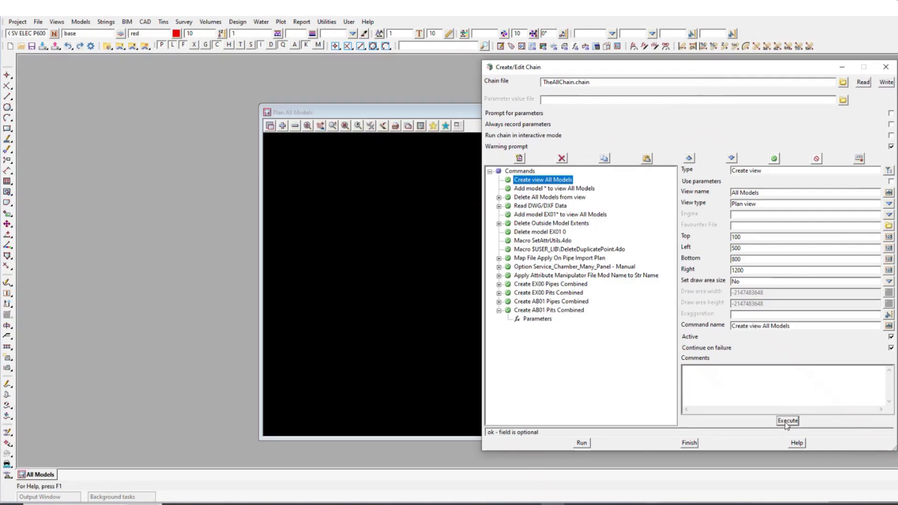
- Execute the chain commands that add model * to the All Models view and delete all models from the view
left_click(532, 189)
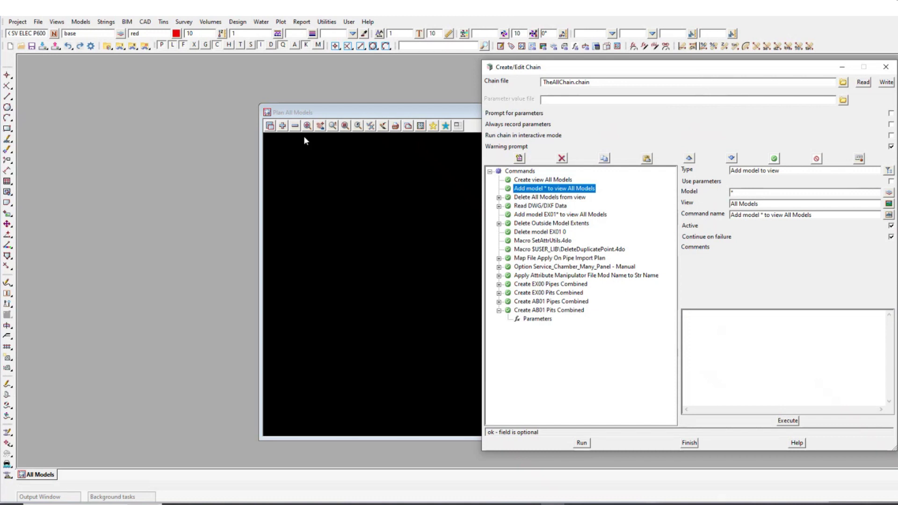
left_click(782, 421)
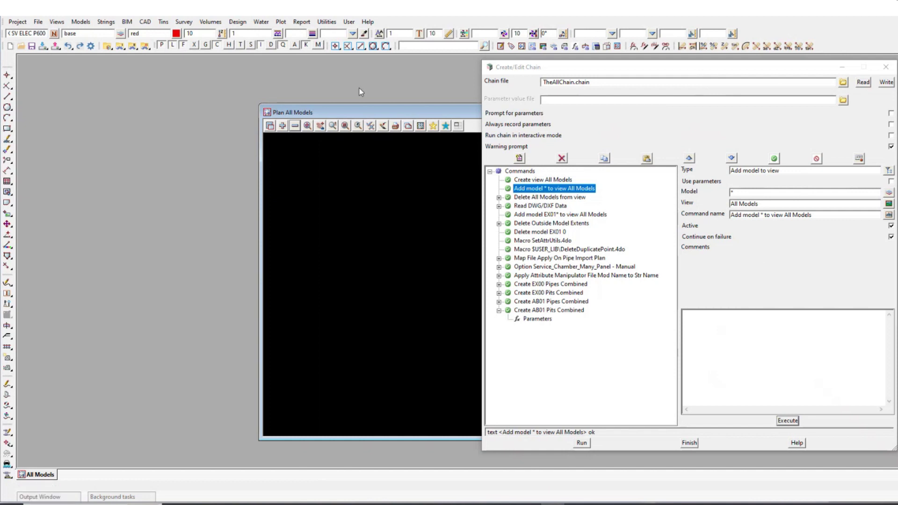
left_click(552, 198)
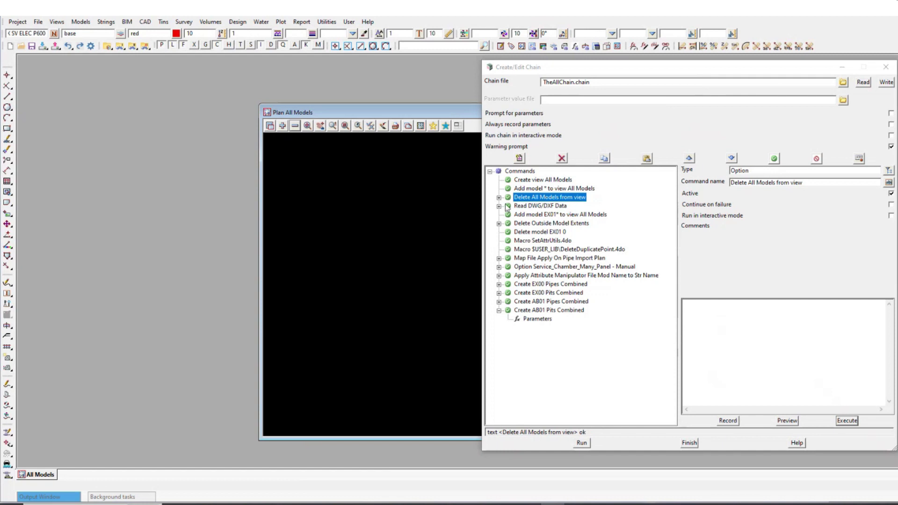
- Execute the Read DWG/DXF Data command and check which models the All Models view contains
left_click(531, 207)
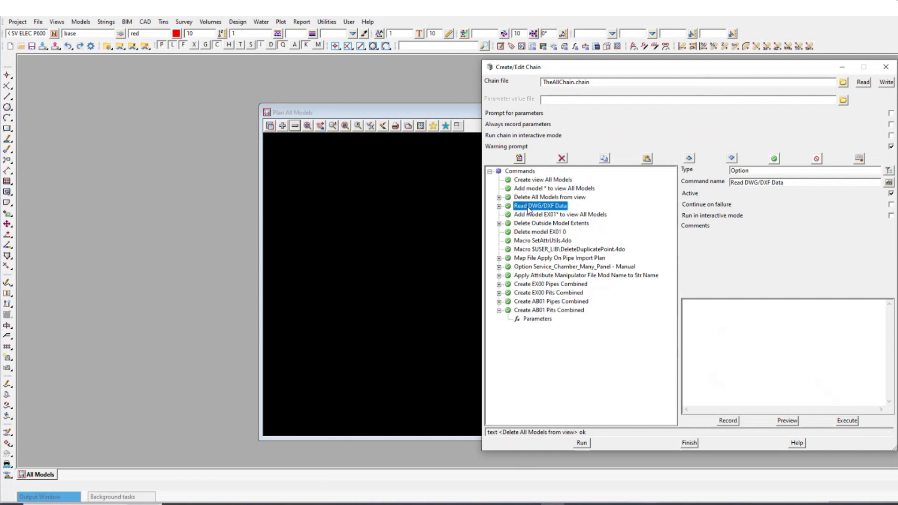
left_click(847, 421)
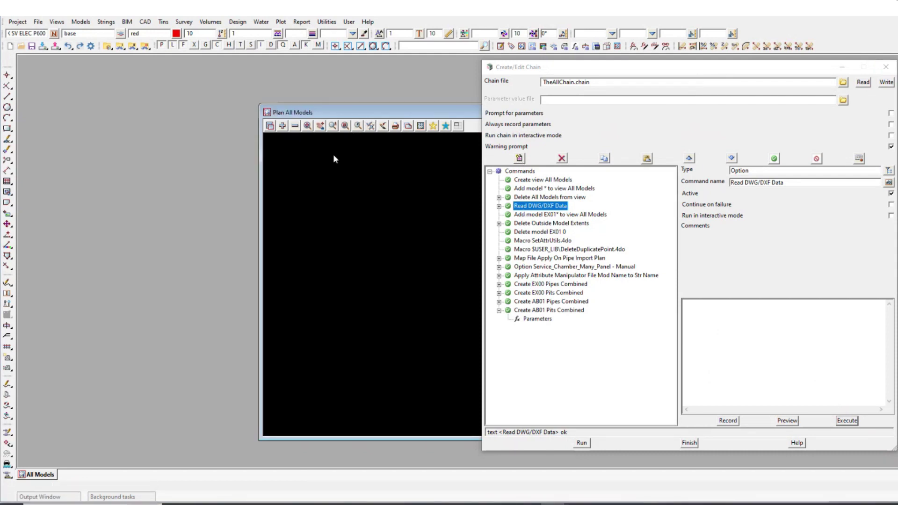
left_click(296, 128)
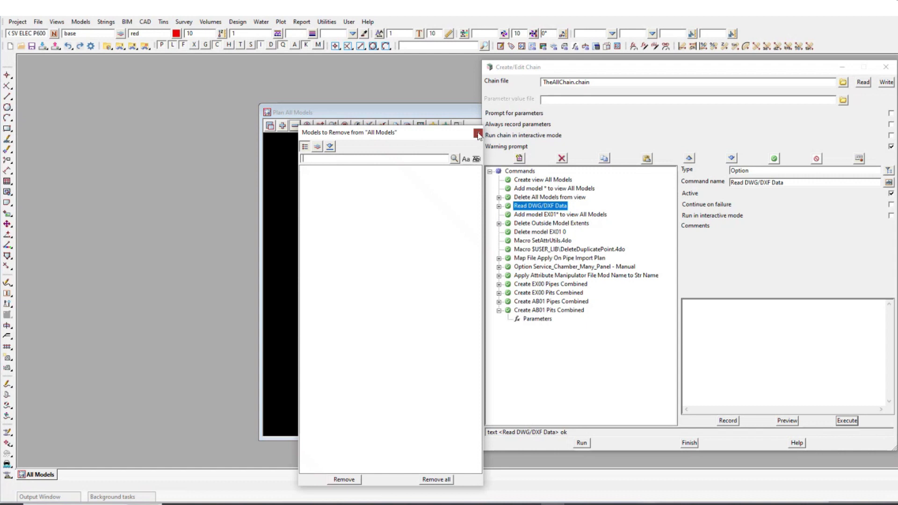
left_click(478, 134)
- Execute the command that adds model EX01* to the All Models view and fit the plan view to the data
left_click(551, 218)
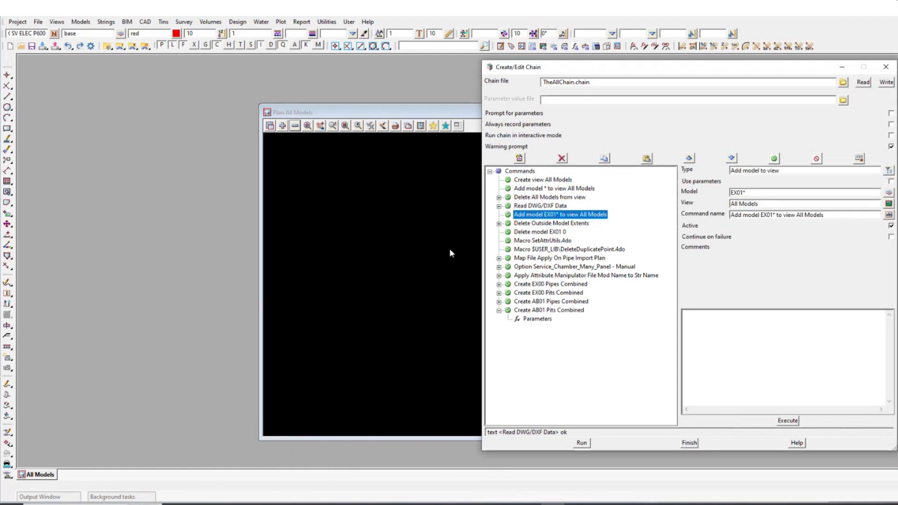
left_click(790, 421)
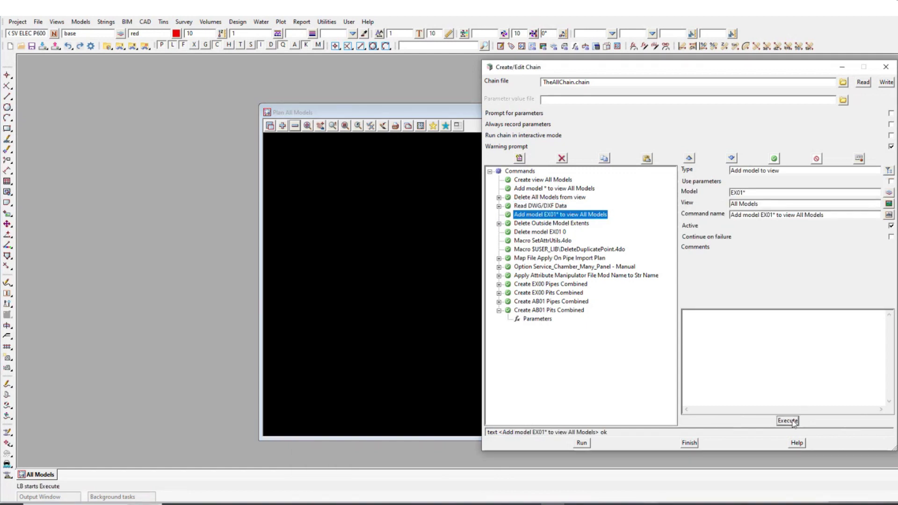
left_click(308, 127)
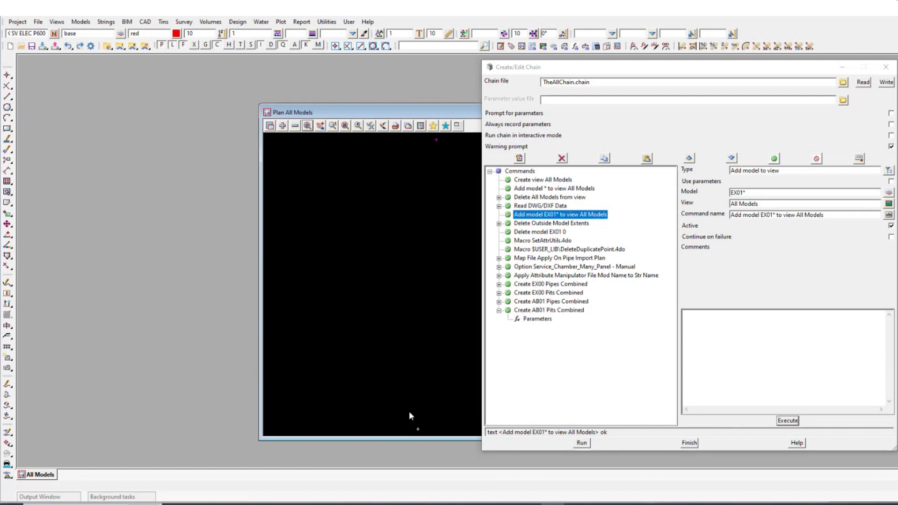
- Execute the Delete Outside Model Extents and Delete model EX01 0 commands, fitting the plan view to the remaining data
left_click(551, 224)
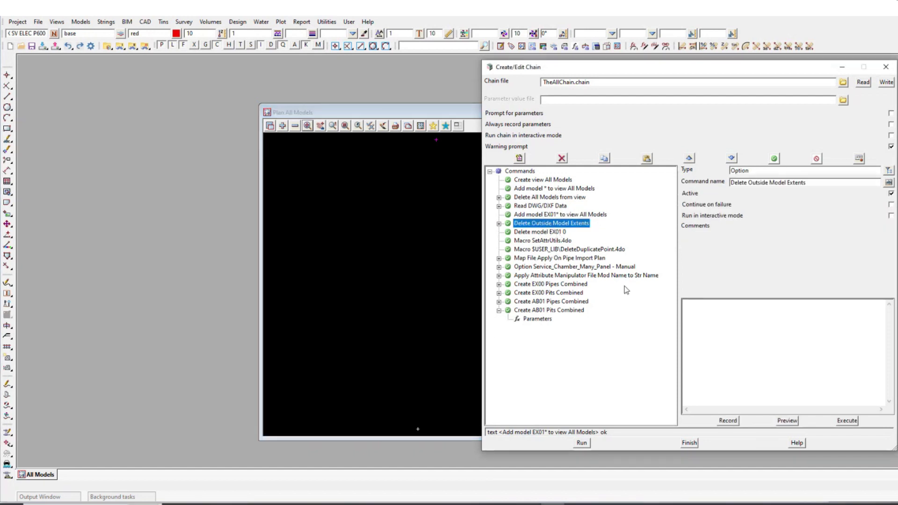
left_click(847, 421)
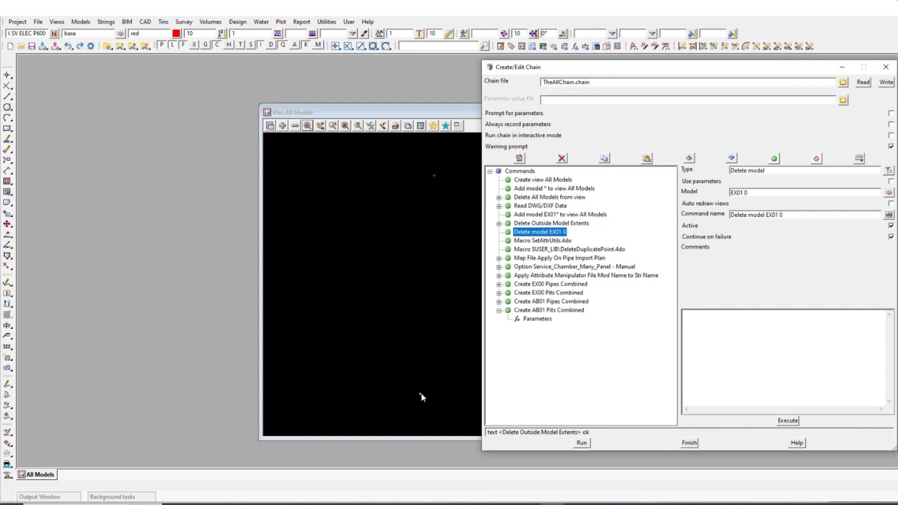
left_click(788, 420)
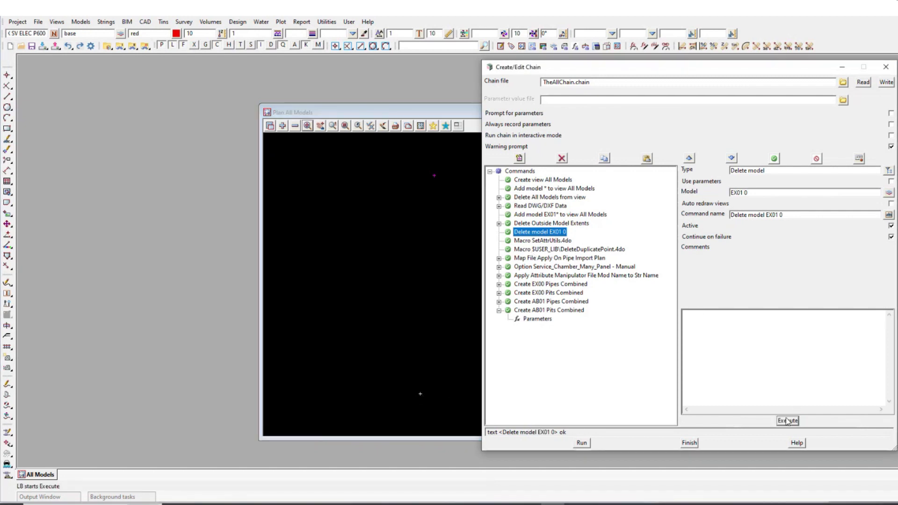
left_click(321, 126)
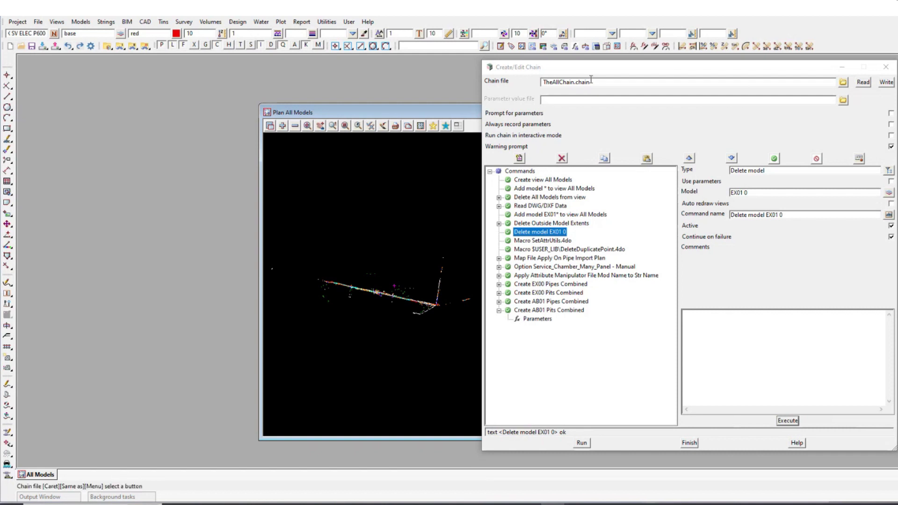
- Move the chain dialog clear of the plan view and enlarge the All Models view window
left_click_drag(537, 67, 660, 65)
scroll(365, 293, "up", 3)
scroll(365, 293, "up", 3)
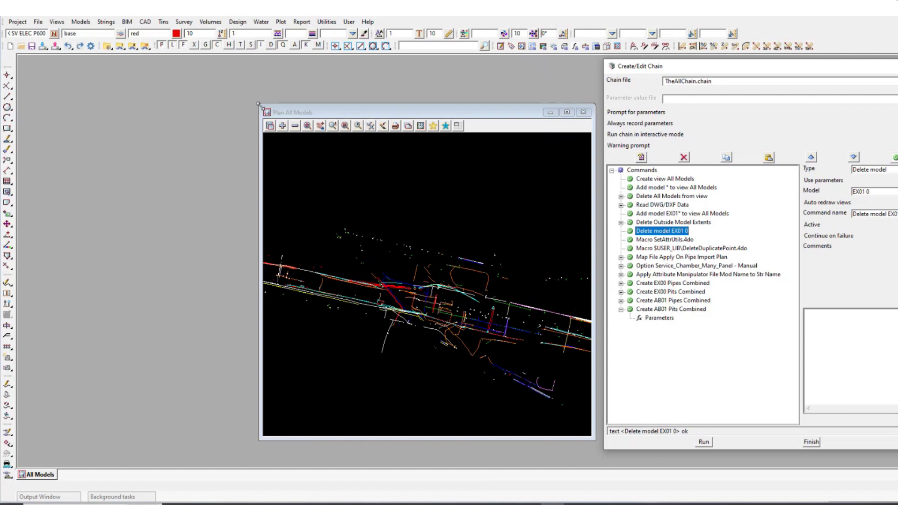
left_click_drag(257, 110, 54, 65)
- Examine the imported service linework and inspect the string attributes of the EX01 AB SV PCSR BORE PE 350 string
scroll(338, 268, "up", 2)
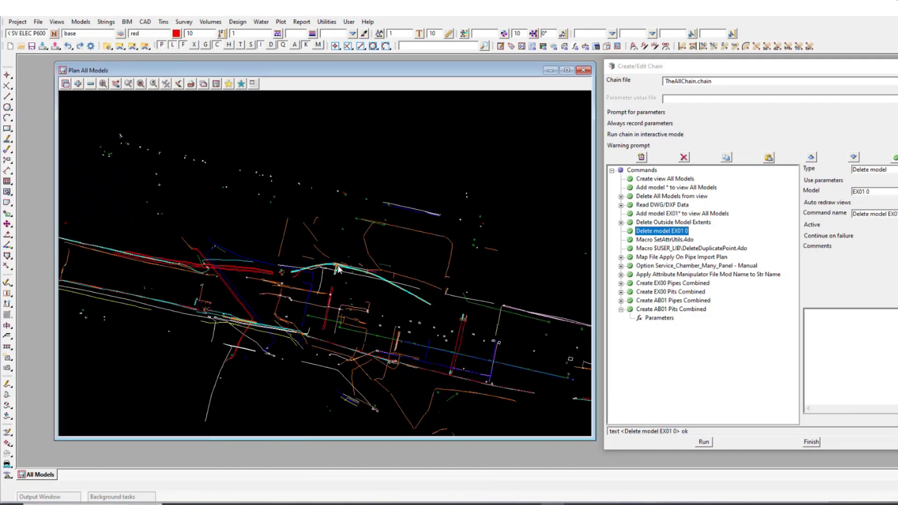
scroll(382, 293, "up", 2)
scroll(376, 296, "up", 3)
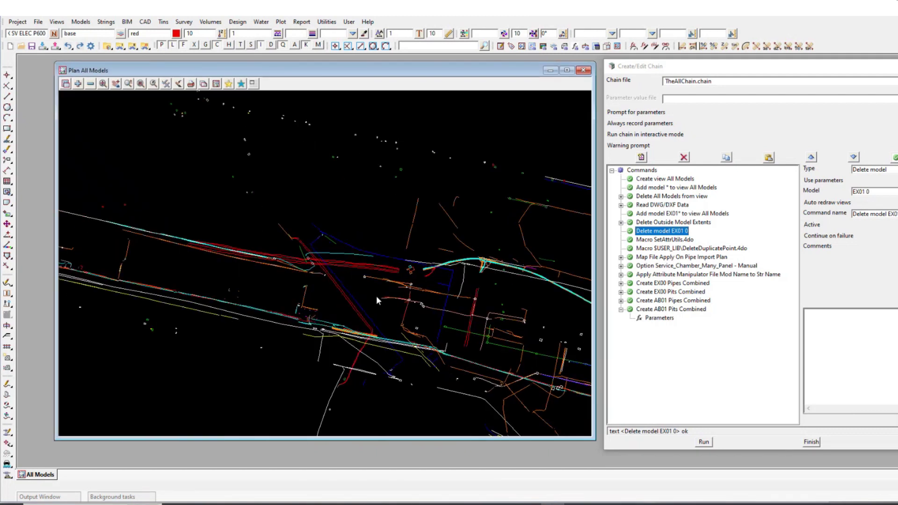
scroll(485, 273, "down", 5)
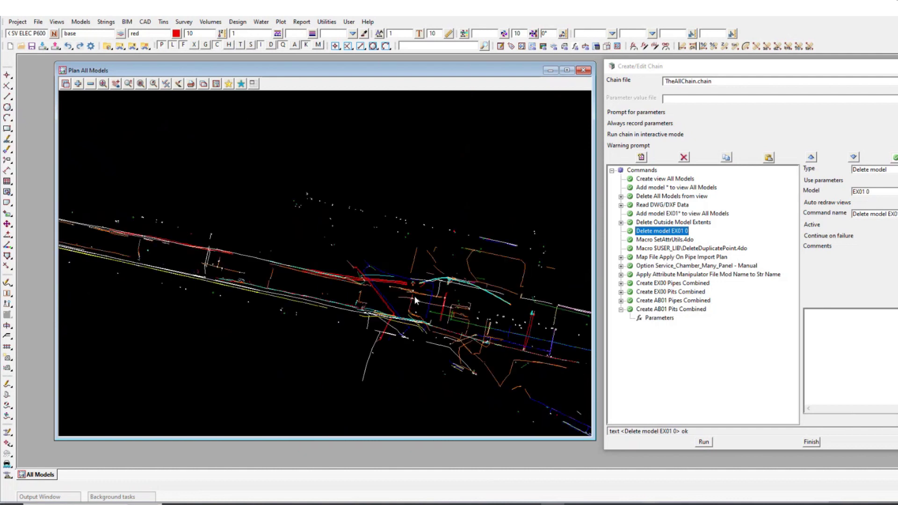
scroll(377, 268, "up", 5)
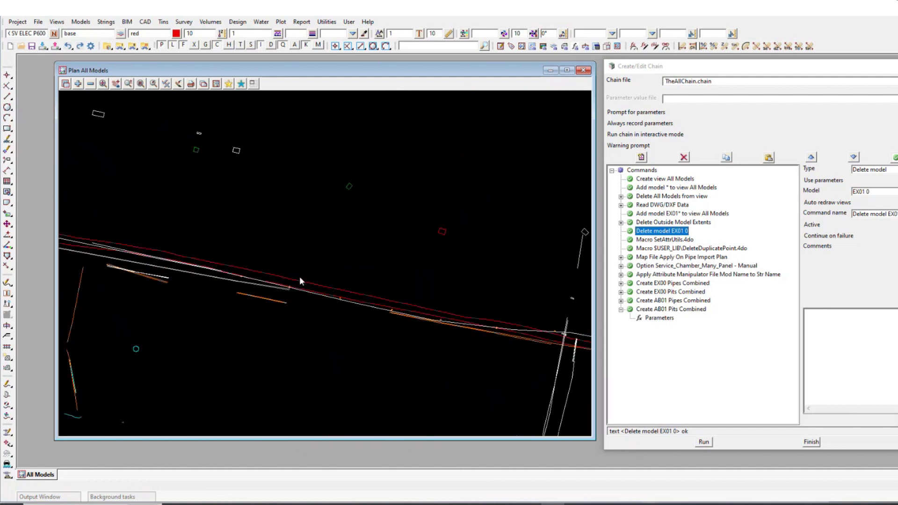
scroll(313, 287, "up", 2)
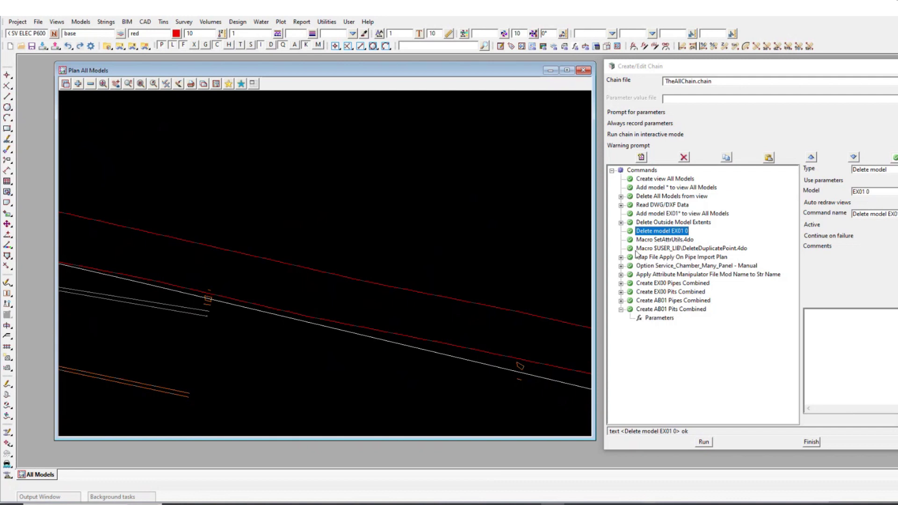
scroll(475, 262, "down", 1)
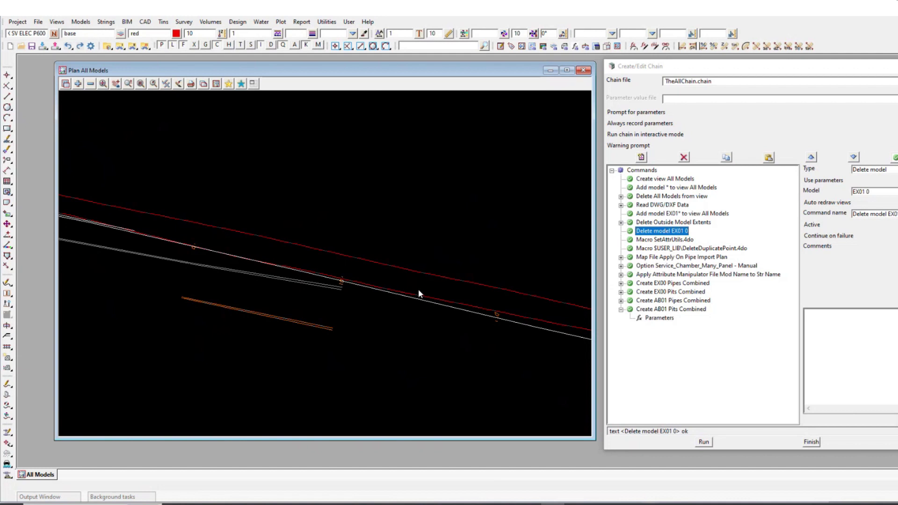
key("a")
left_click(411, 270)
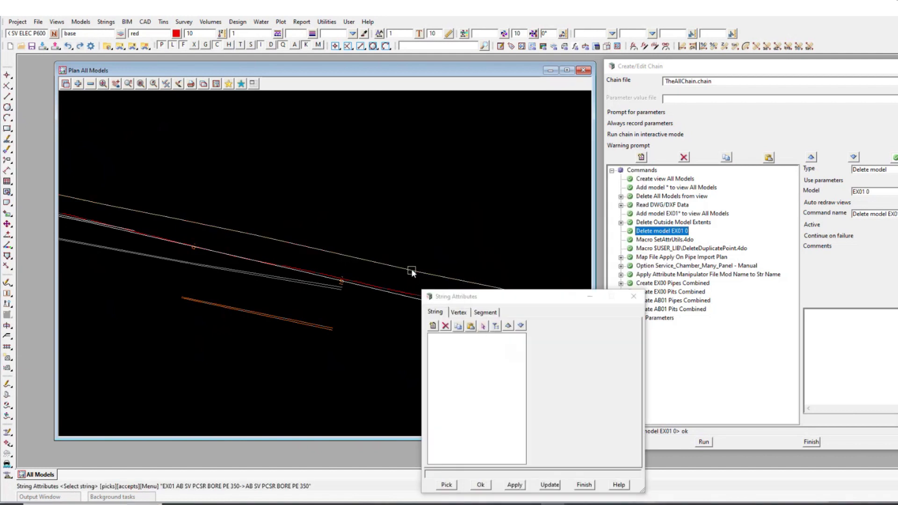
middle_click(412, 271)
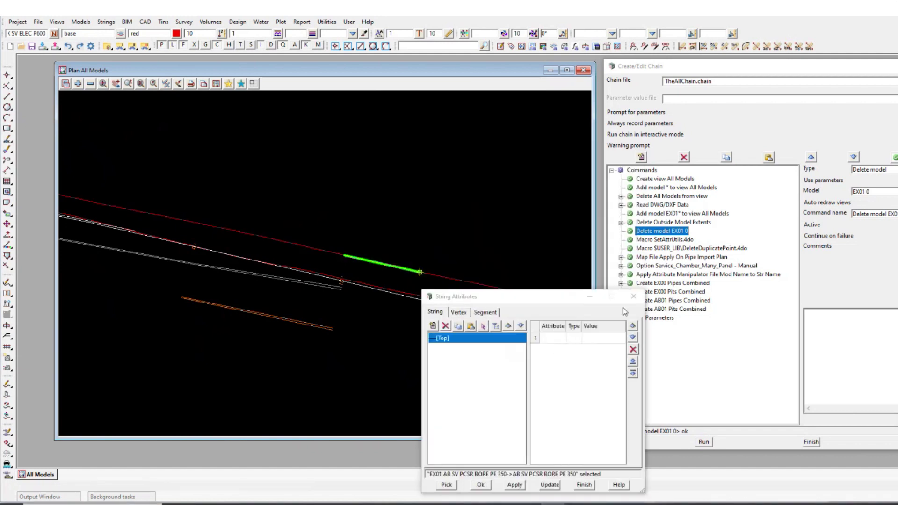
left_click(634, 296)
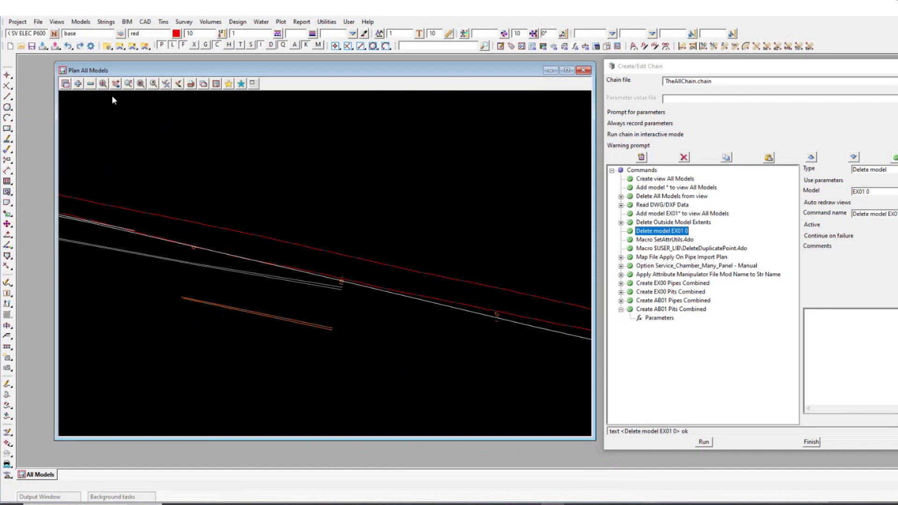
- Search the models in the All Models view for "pit" and "redu" to review the pit and redundant service models
left_click(90, 83)
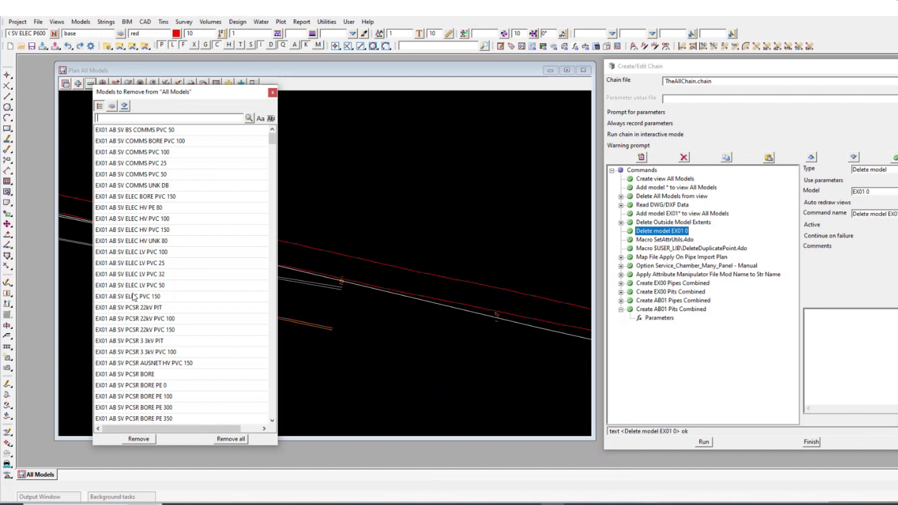
scroll(196, 314, "down", 2)
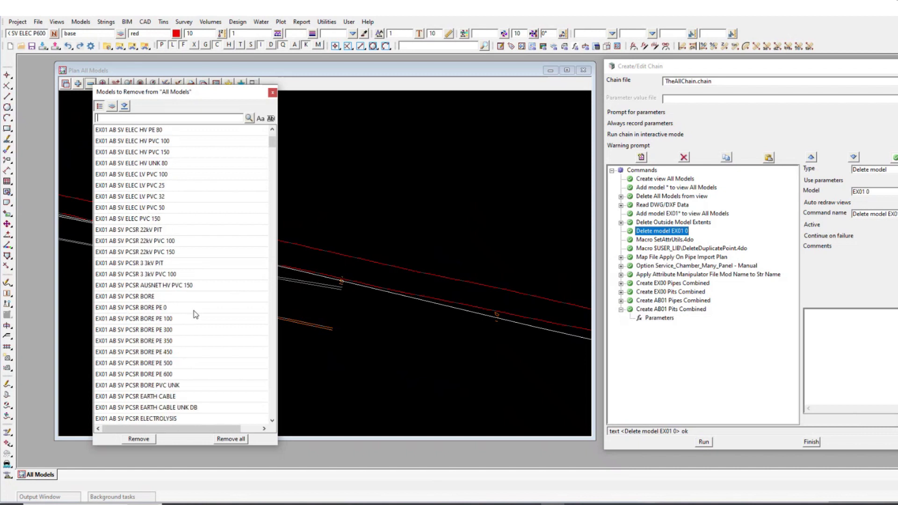
scroll(195, 312, "down", 8)
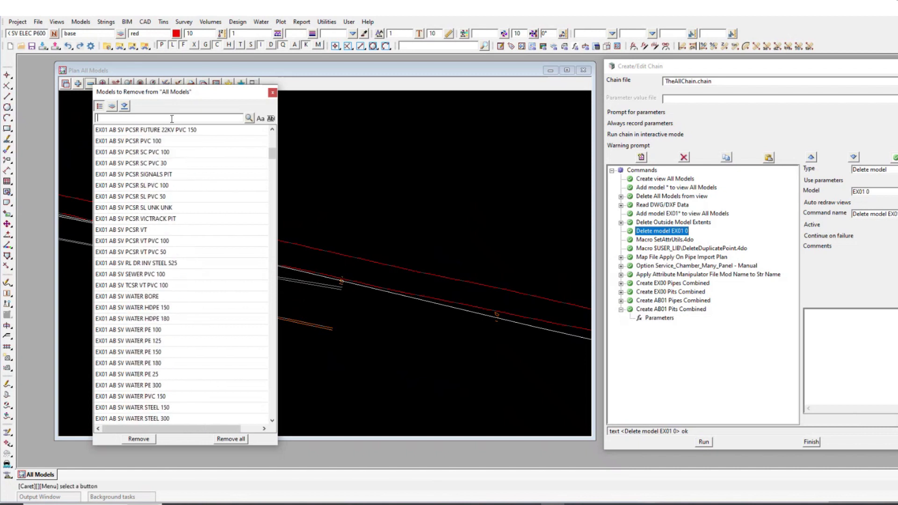
type("culv")
type("pit")
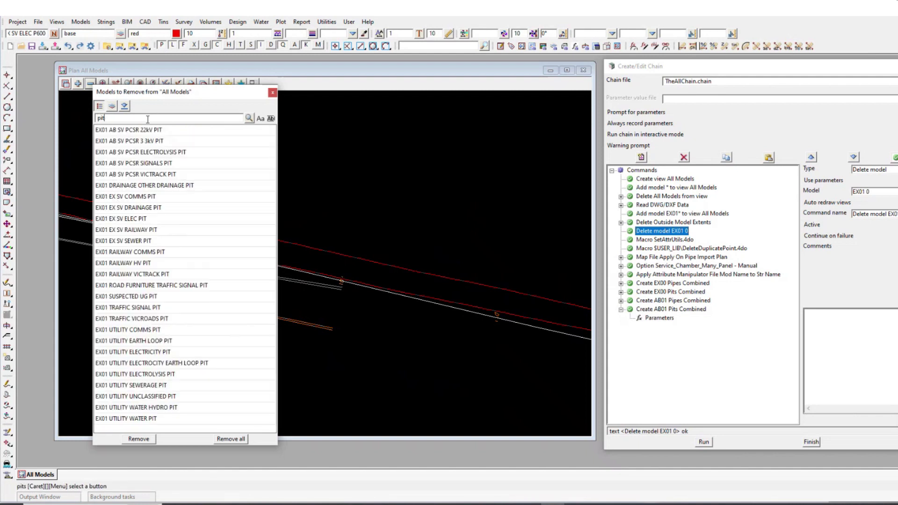
left_click_drag(111, 119, 95, 118)
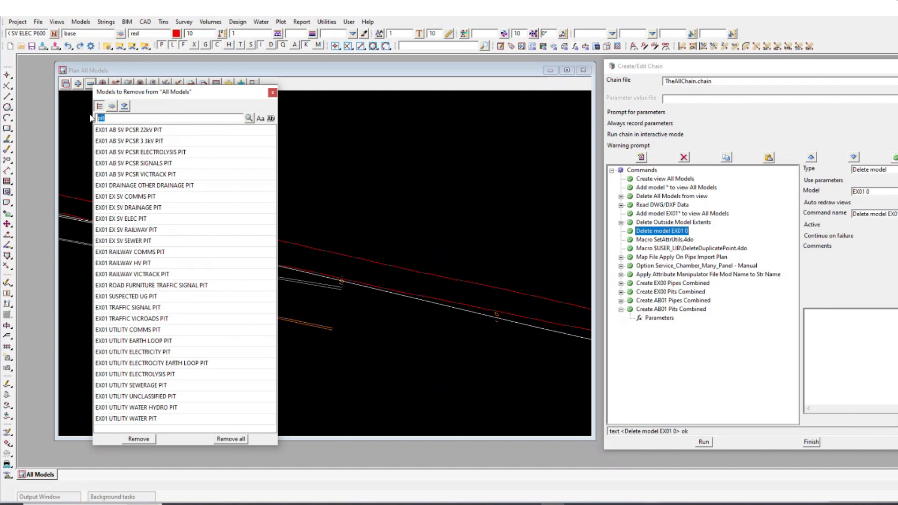
type("redu")
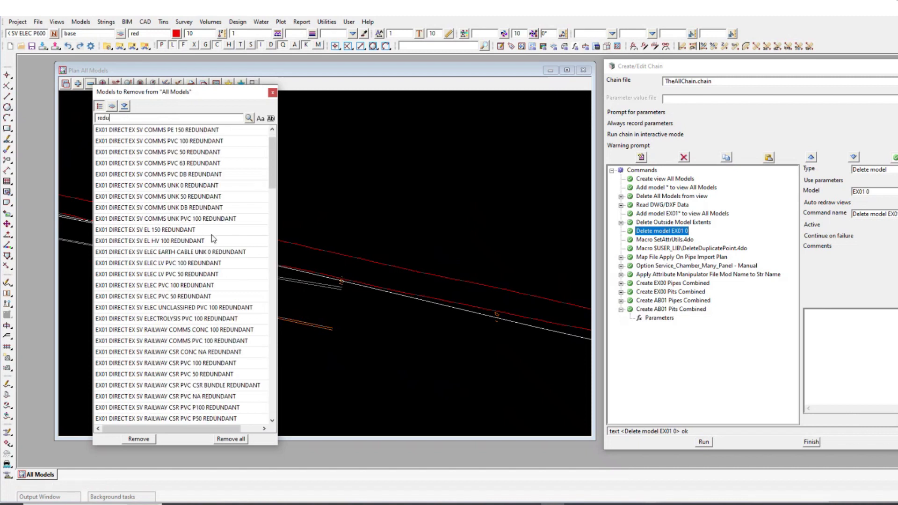
left_click(272, 92)
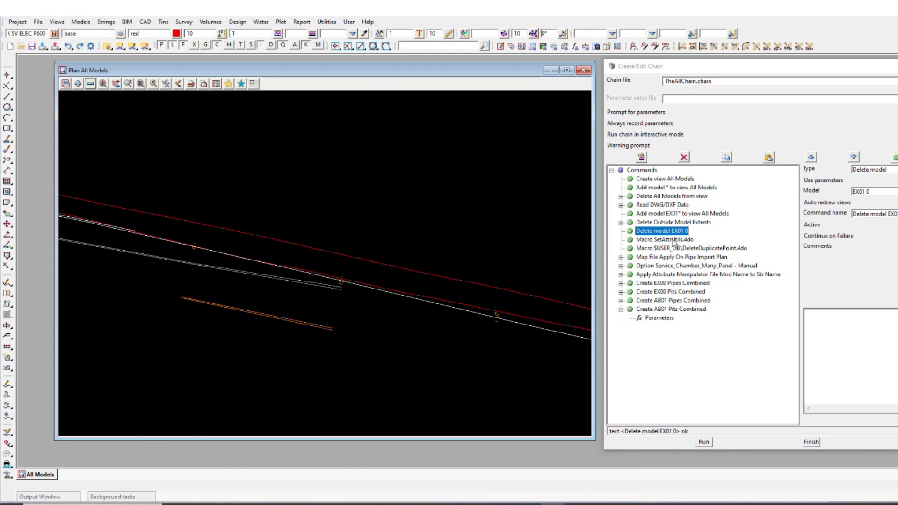
- Close the reopened model list, shift the All Models view slightly and dismiss the prompt to save the project
left_click(91, 84)
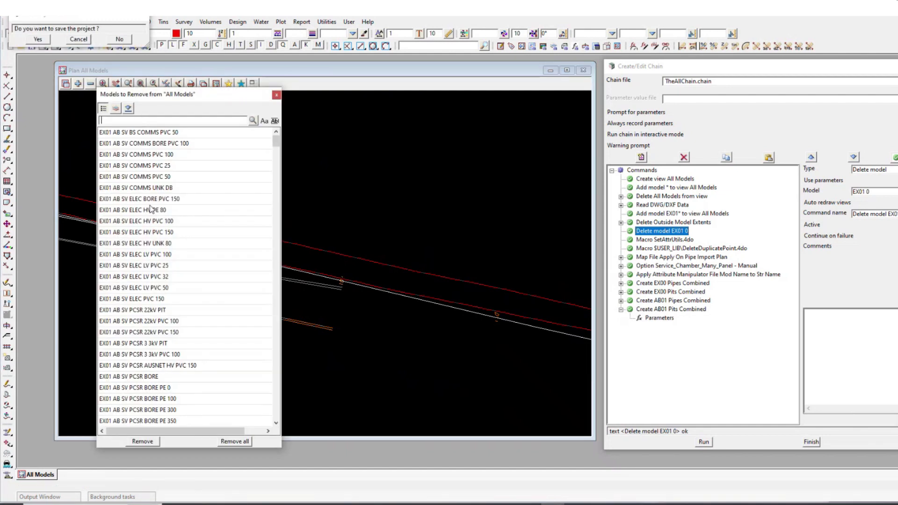
left_click(276, 95)
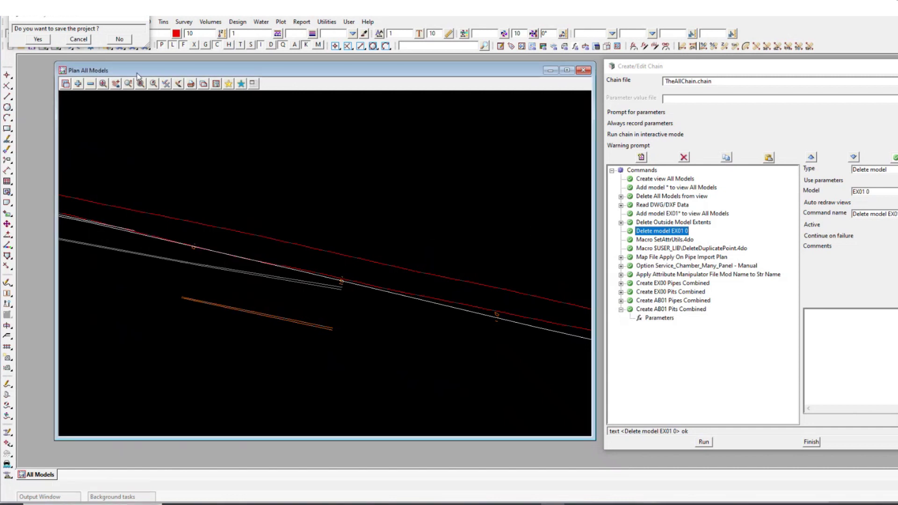
left_click_drag(79, 70, 71, 72)
left_click(140, 19)
- Create a new plan view and add all models matching "pit" to it
left_click(58, 23)
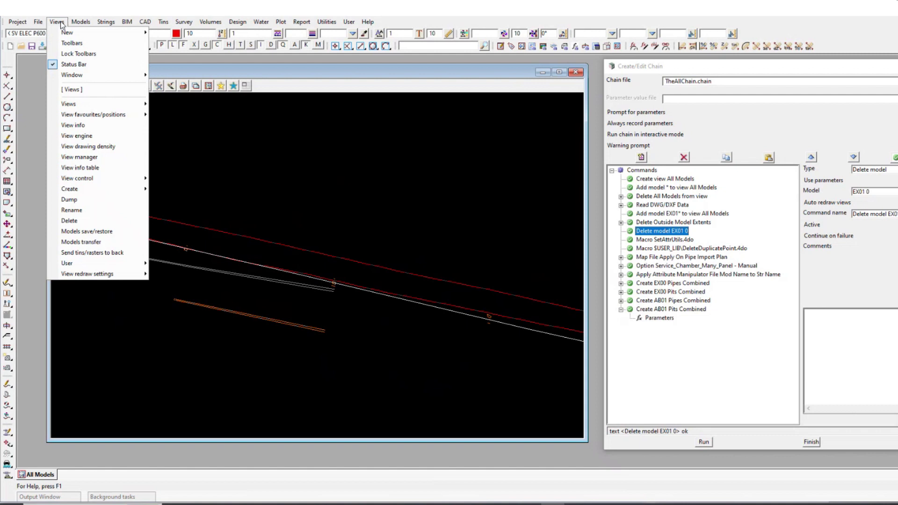
mouse_move(71, 32)
left_click(169, 34)
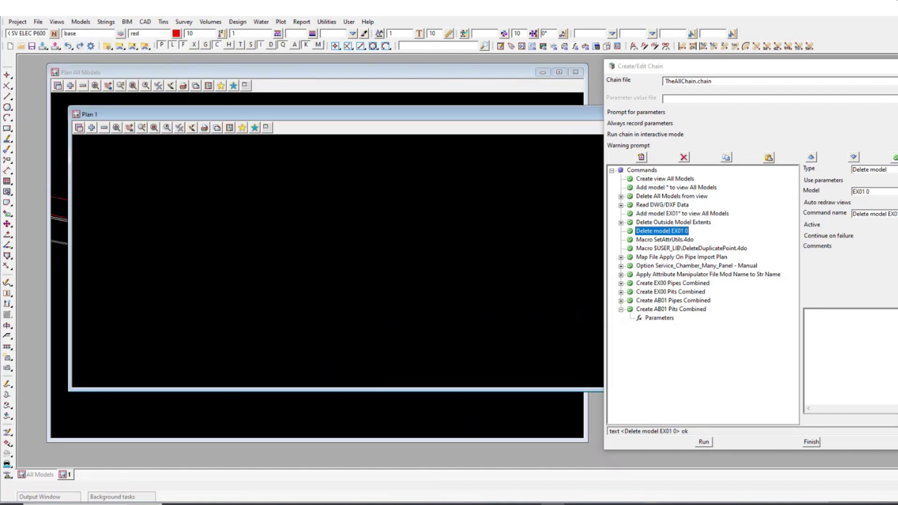
left_click(93, 129)
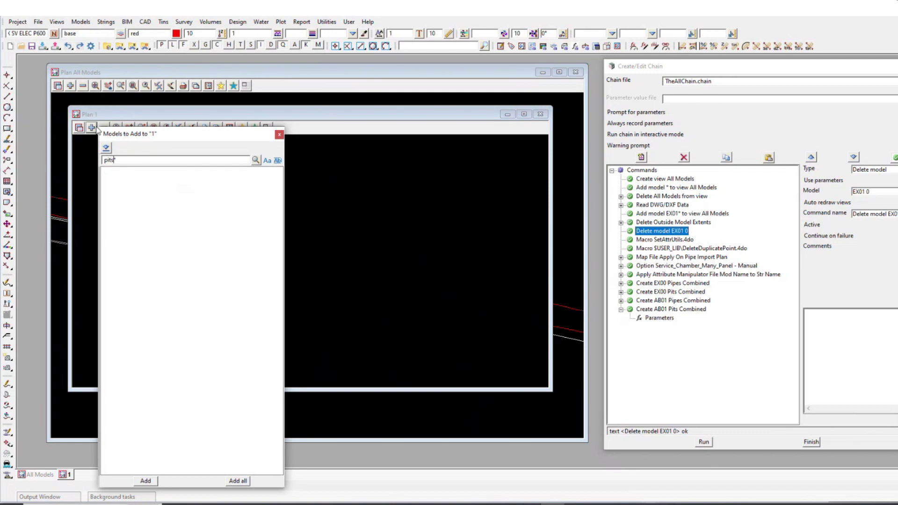
left_click(130, 161)
type("pit")
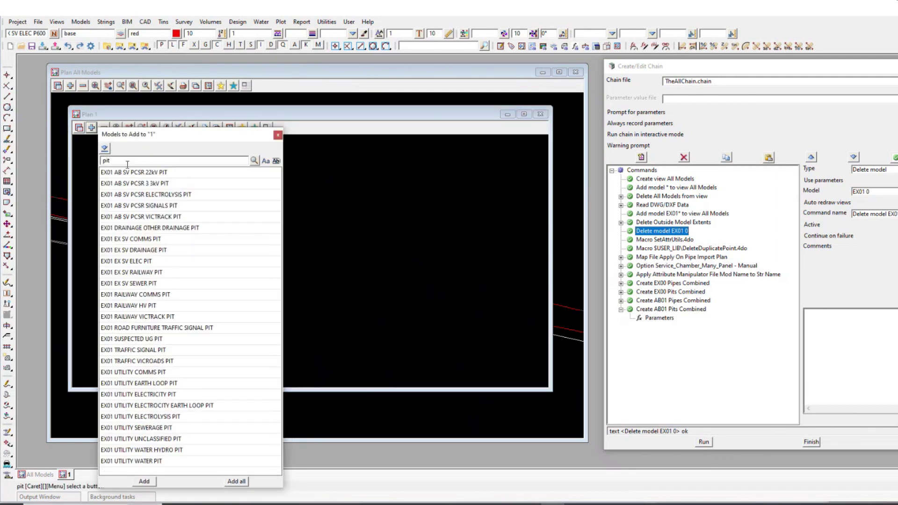
left_click(236, 482)
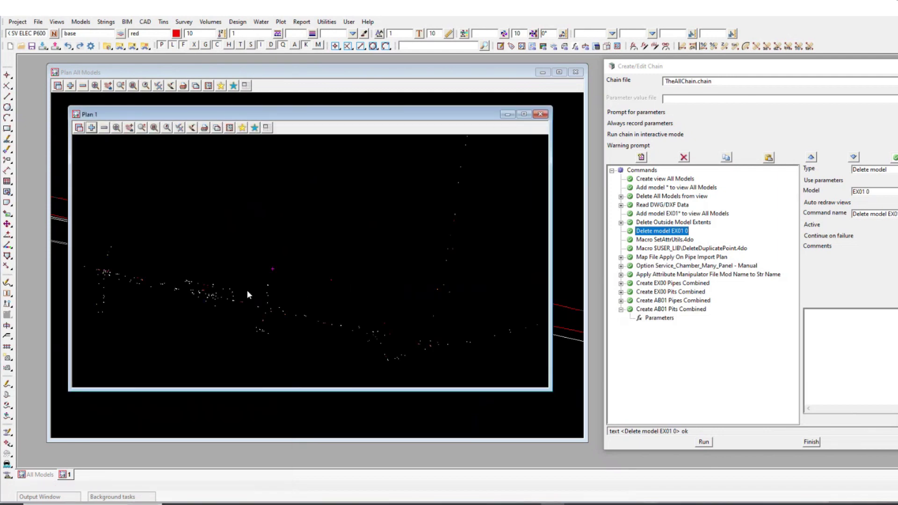
- Examine the pits in the new plan view and inquire the string properties of a circular EX SV ELEC PIT
scroll(182, 274, "up", 3)
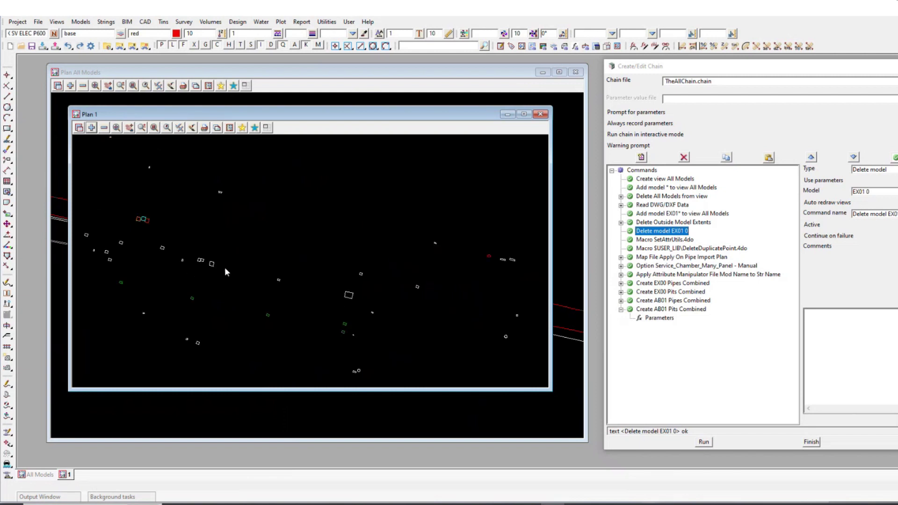
scroll(414, 312, "down", 3)
scroll(415, 311, "up", 4)
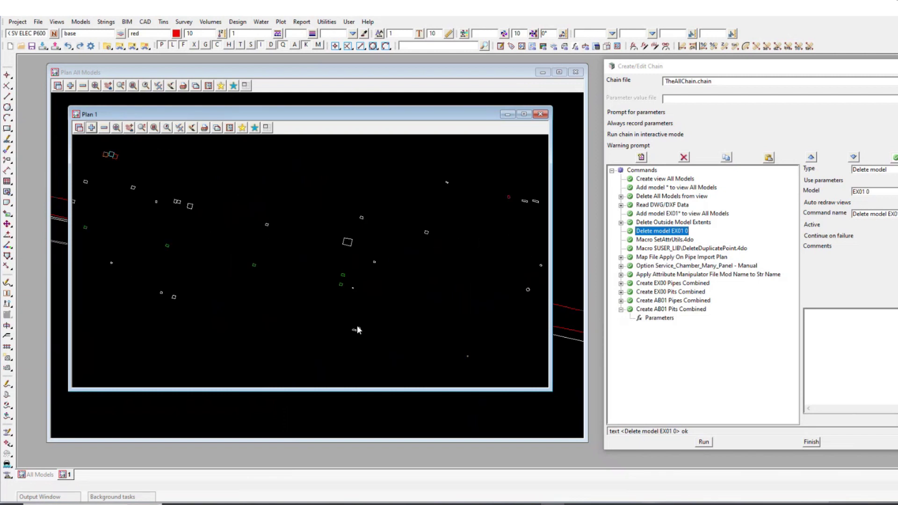
scroll(357, 330, "up", 4)
key("F2")
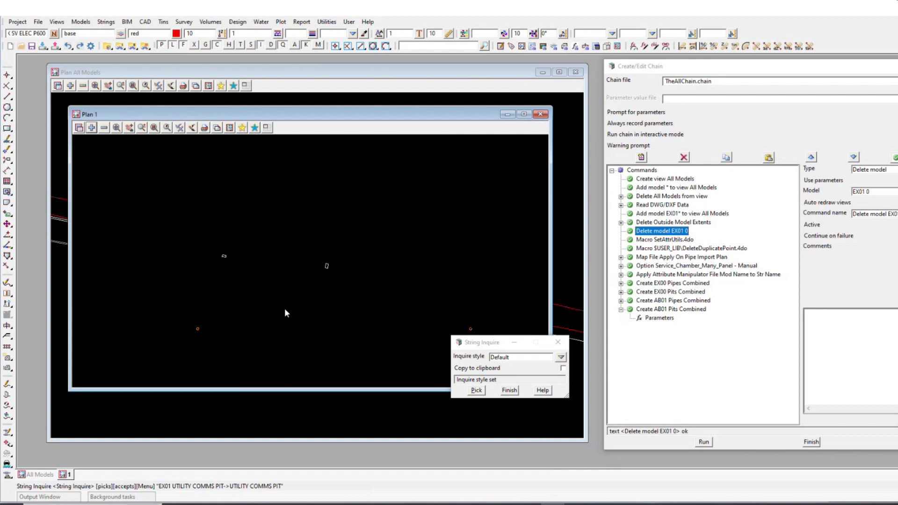
left_click(189, 314)
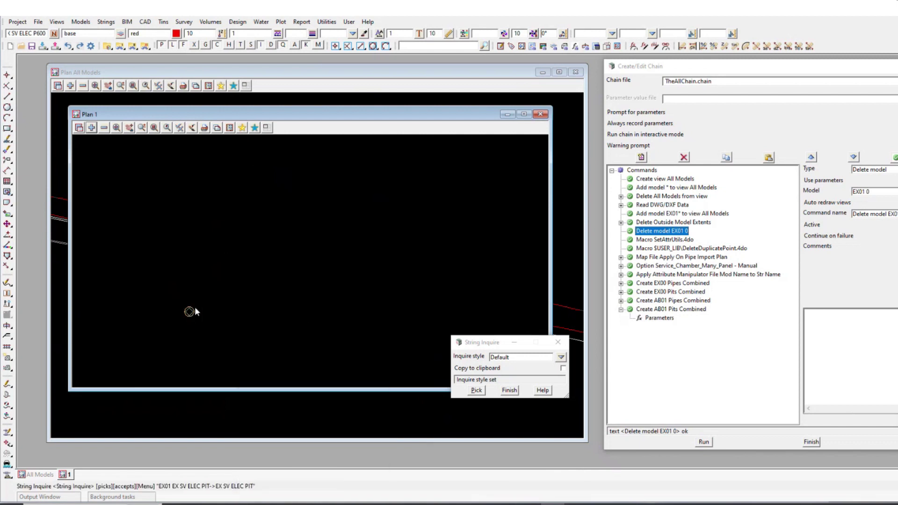
mouse_move(188, 312)
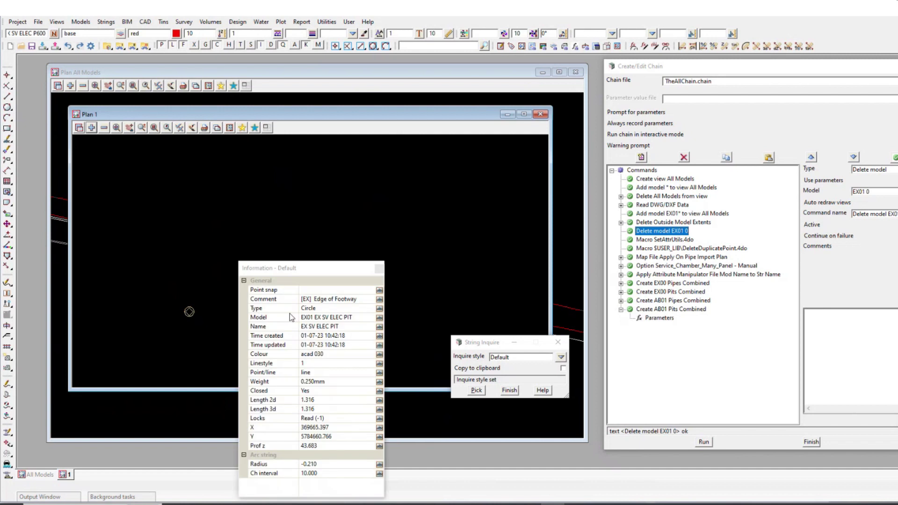
left_click(290, 309)
left_click_drag(309, 274, 330, 254)
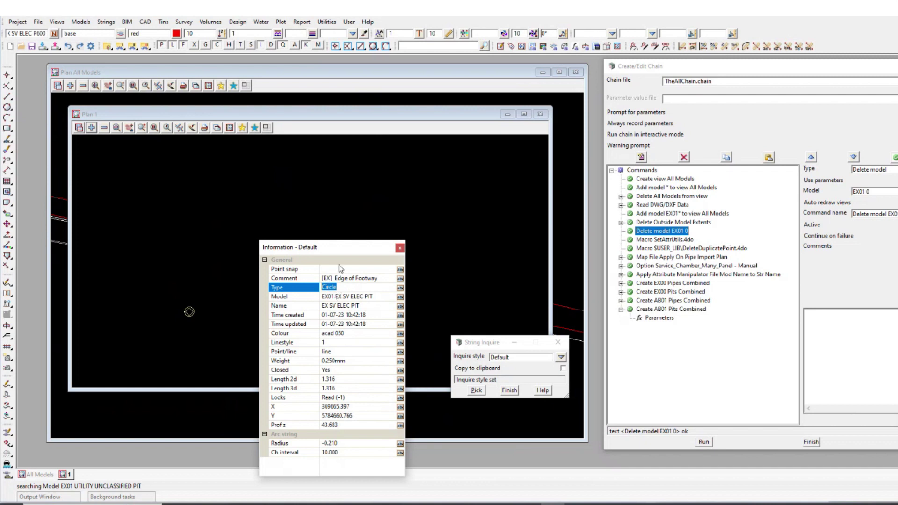
left_click_drag(341, 252, 352, 248)
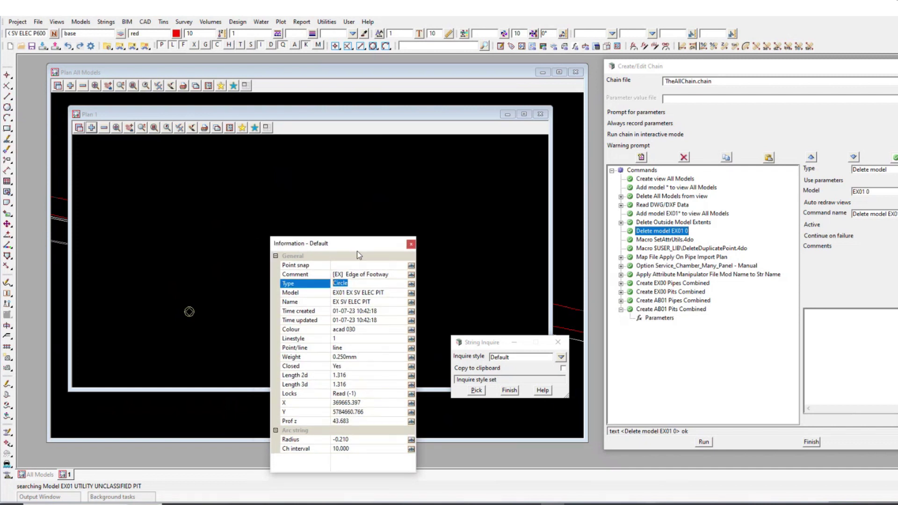
left_click(411, 244)
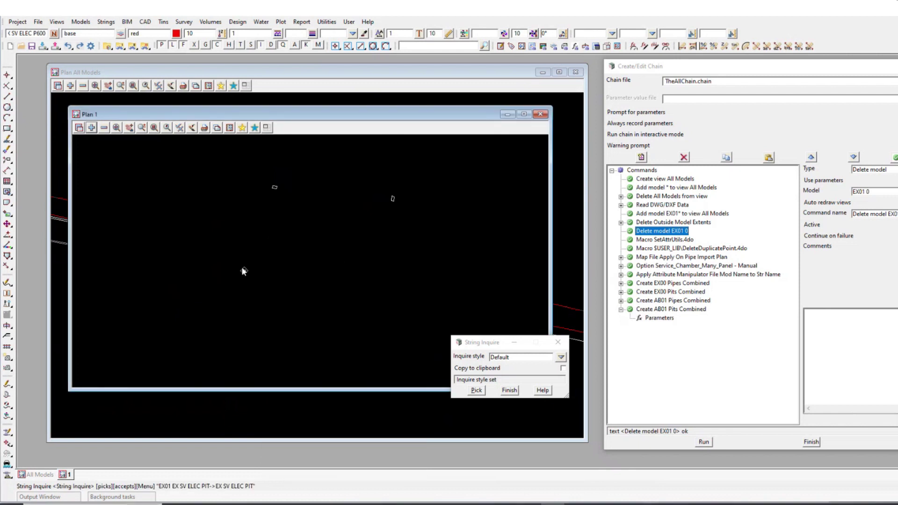
left_click(559, 342)
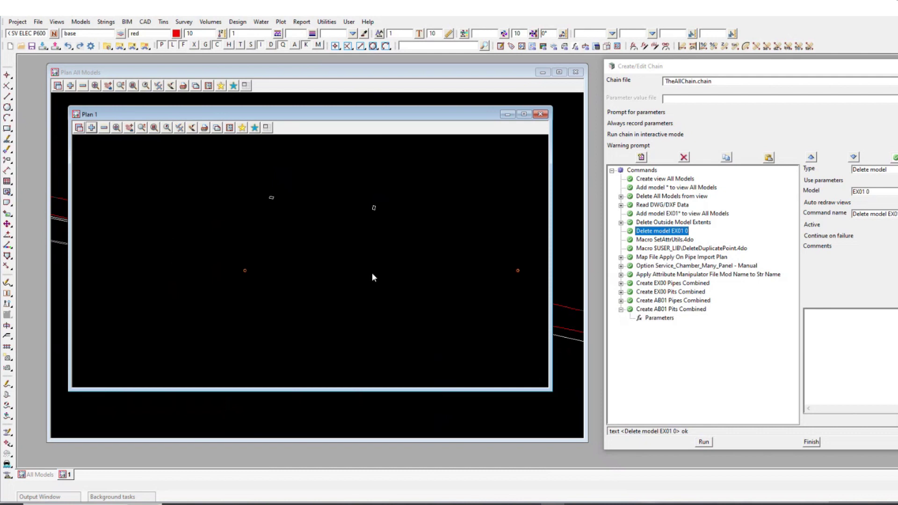
- Enlarge the Plan 1 window and inquire another circular EX SV ELEC PIT string to check its radius
scroll(505, 262, "up", 2)
left_click_drag(552, 390, 584, 422)
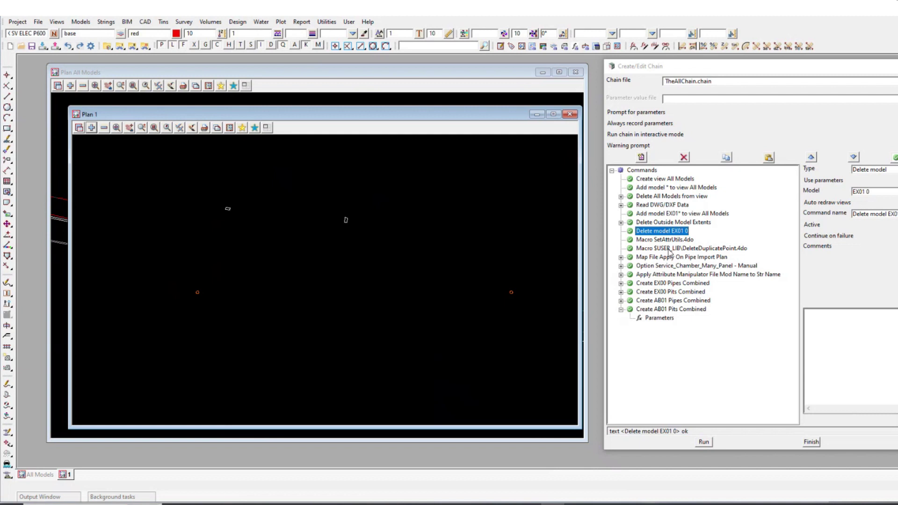
scroll(537, 300, "up", 4)
key("F3")
left_click(449, 279)
key("Escape")
left_click(452, 279)
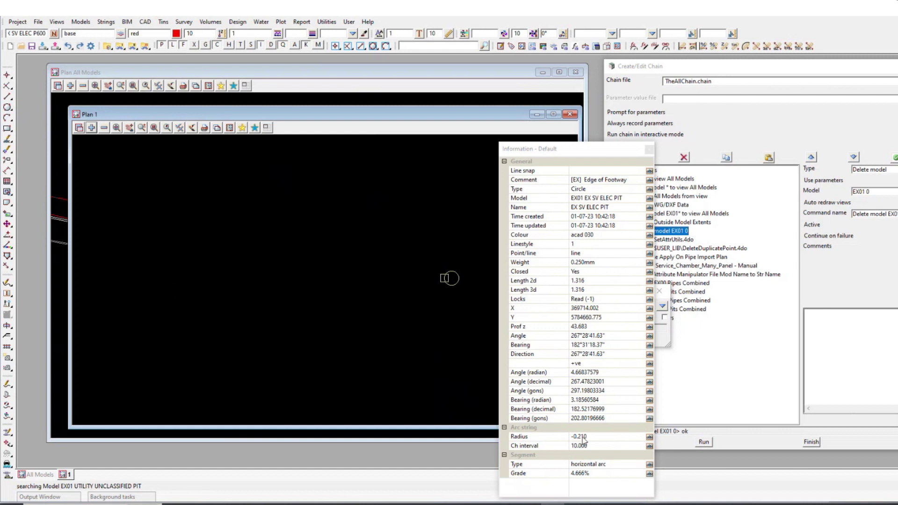
key("Escape")
key("Escape")
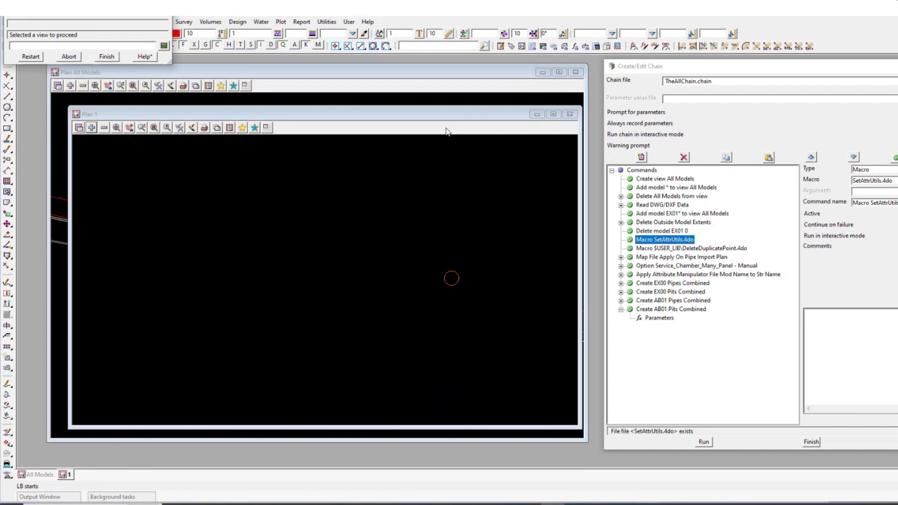
- Move the chain dialog and the Plan 1 window aside to uncover the service linework in the All Models view
left_click_drag(458, 115, 473, 124)
left_click_drag(647, 66, 825, 77)
left_click_drag(407, 124, 581, 132)
left_click(593, 259)
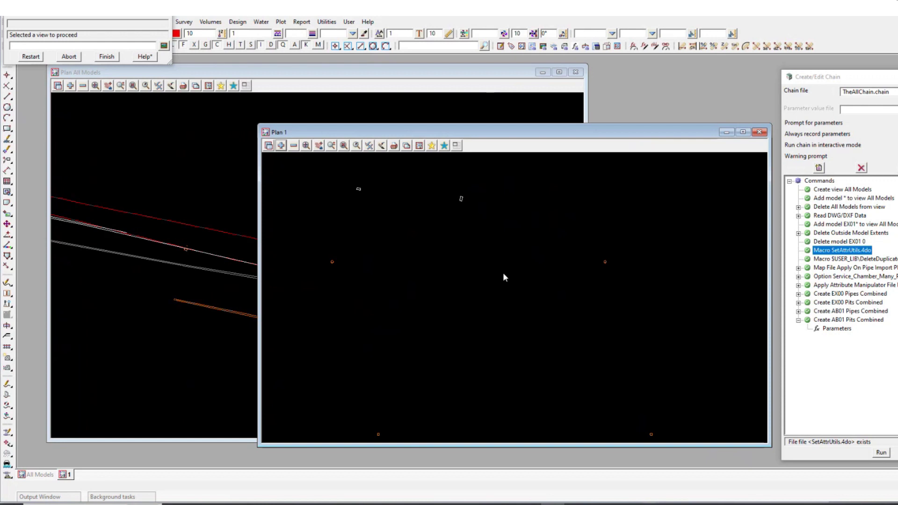
scroll(444, 257, "up", 1)
- Select All Models as the view for the SetAttrUtils.4do macro and let it process the data
left_click(53, 44)
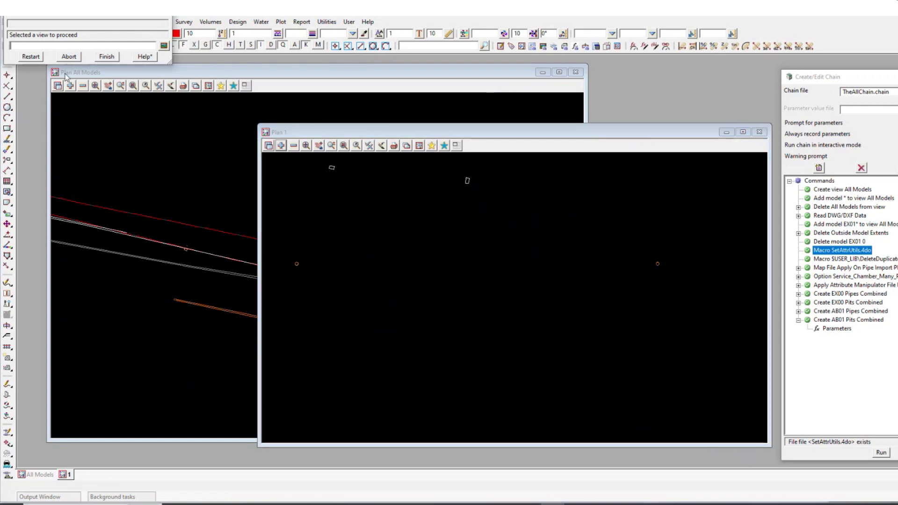
left_click(164, 47)
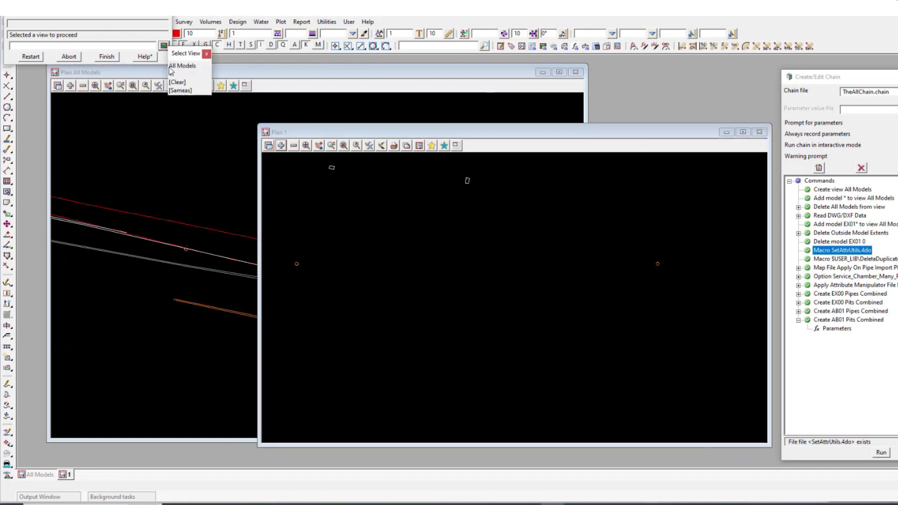
left_click(174, 67)
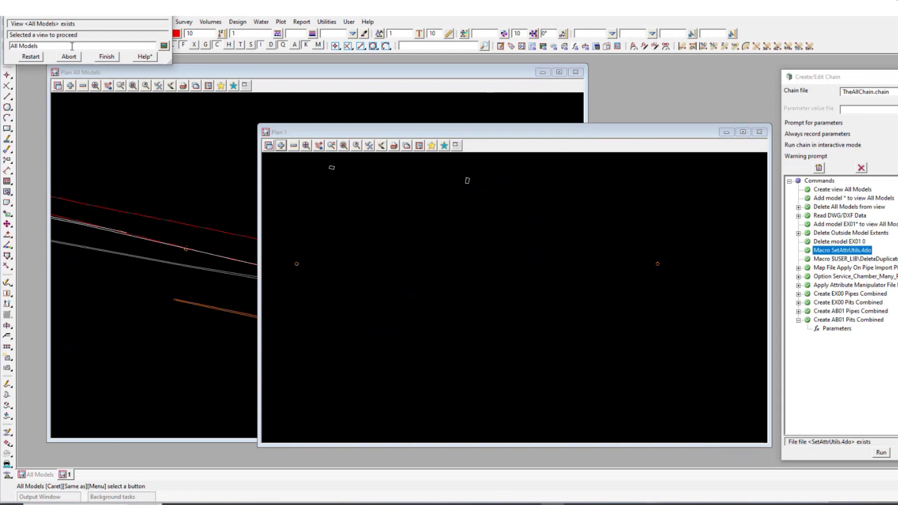
key("Return")
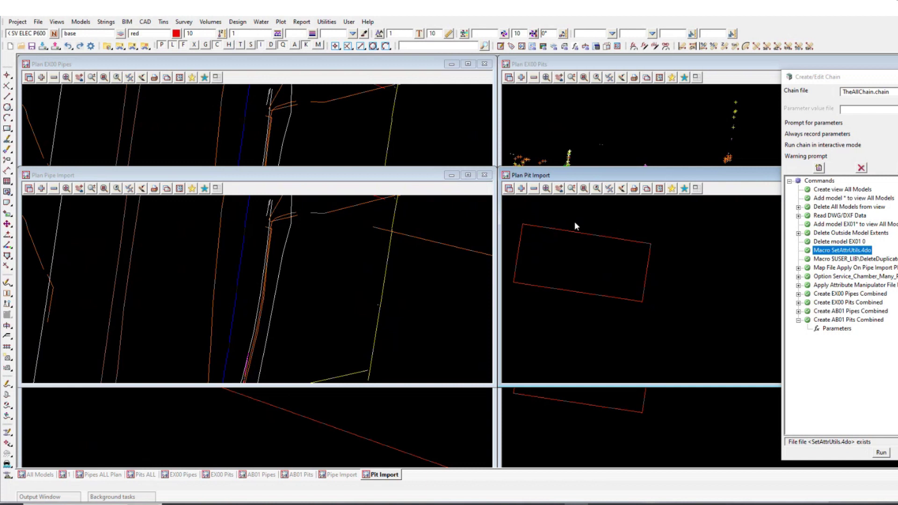
- Review the lists of models contained in the Pit Import and EX00 Pits views
left_click(534, 188)
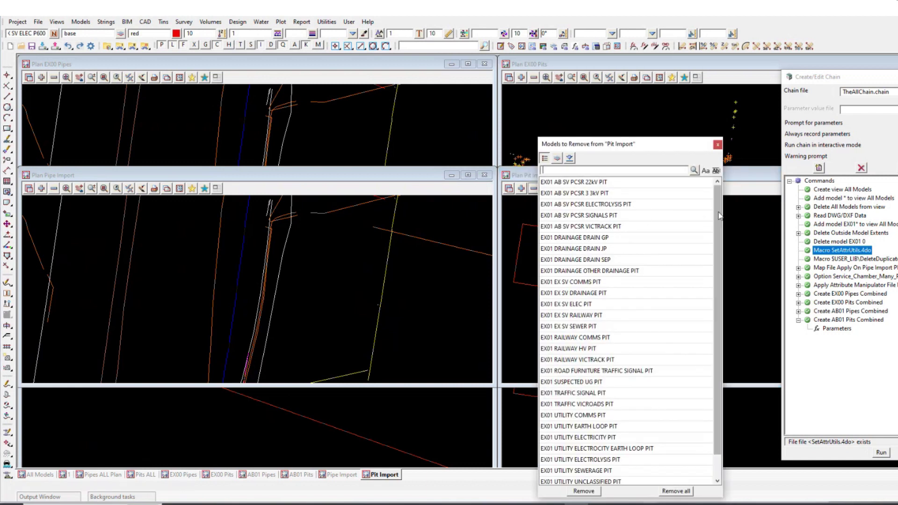
left_click_drag(718, 212, 720, 194)
left_click(717, 145)
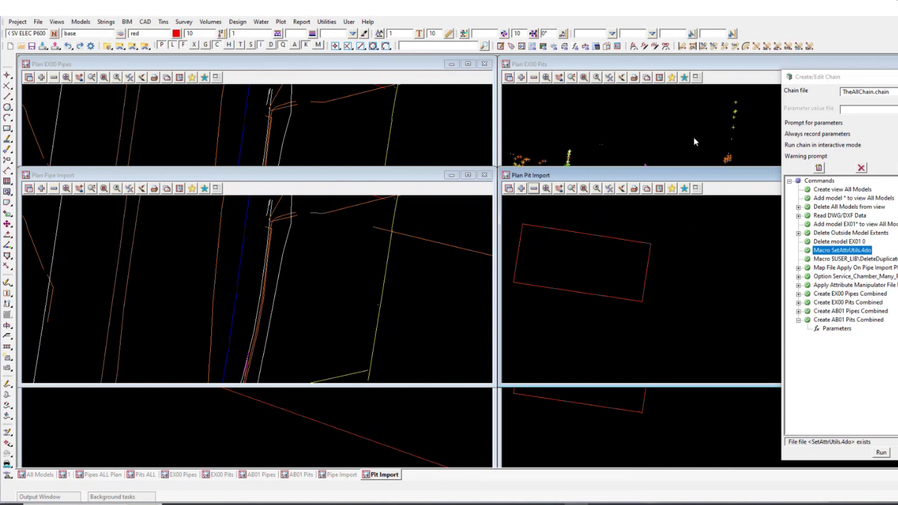
left_click(533, 78)
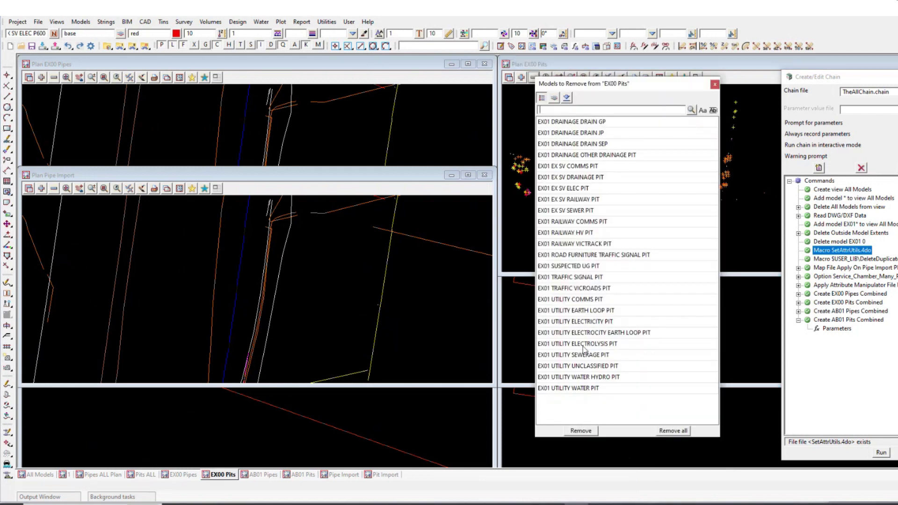
left_click(715, 84)
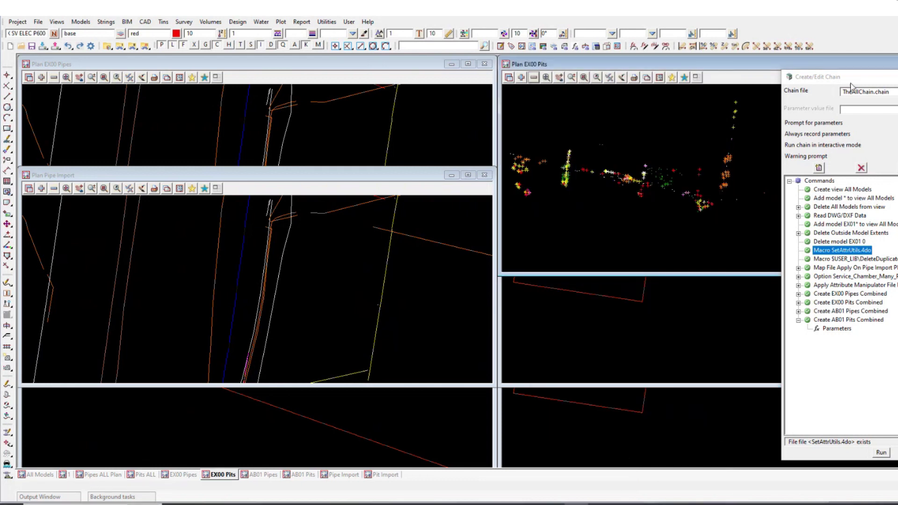
- Inspect the string attributes of the TRACE EX SV COMMS PVC 100 string in the Pipe Import view, with the attribute values fully visible
left_click_drag(847, 81, 581, 79)
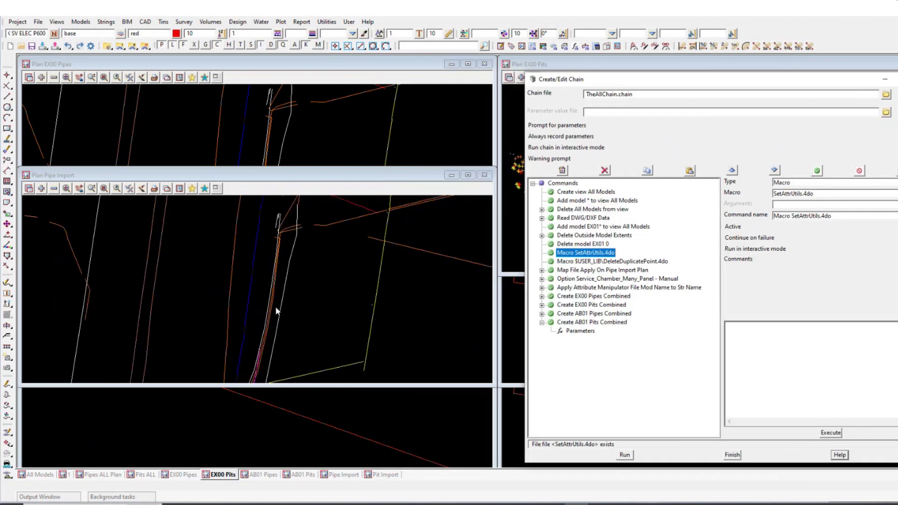
left_click(250, 299)
key("a")
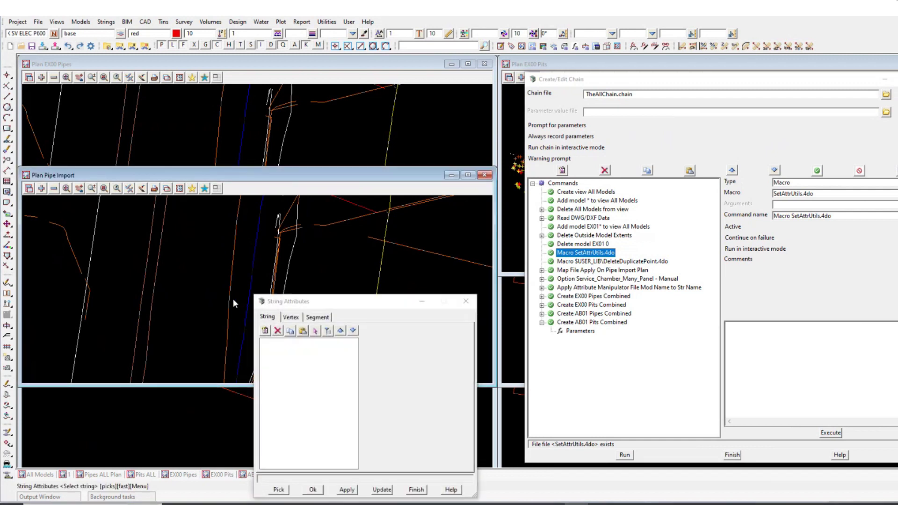
left_click(231, 293)
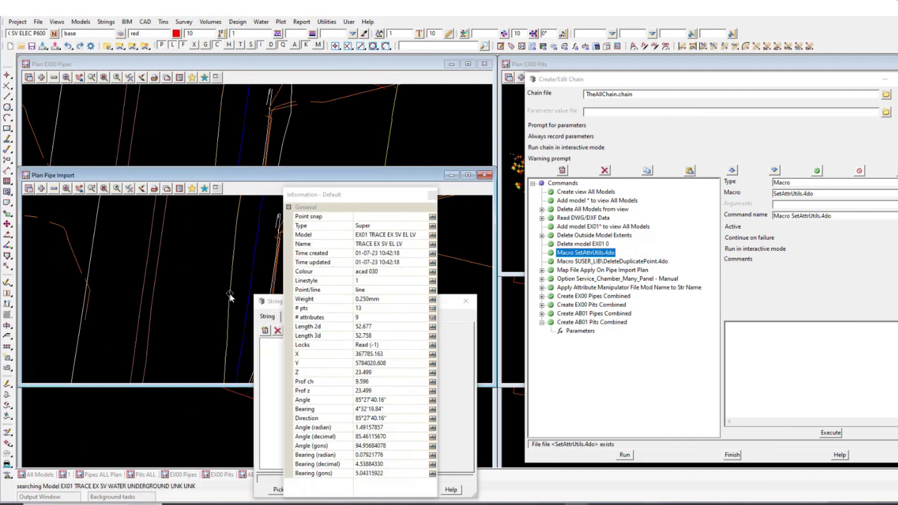
middle_click(229, 294)
left_click(167, 277)
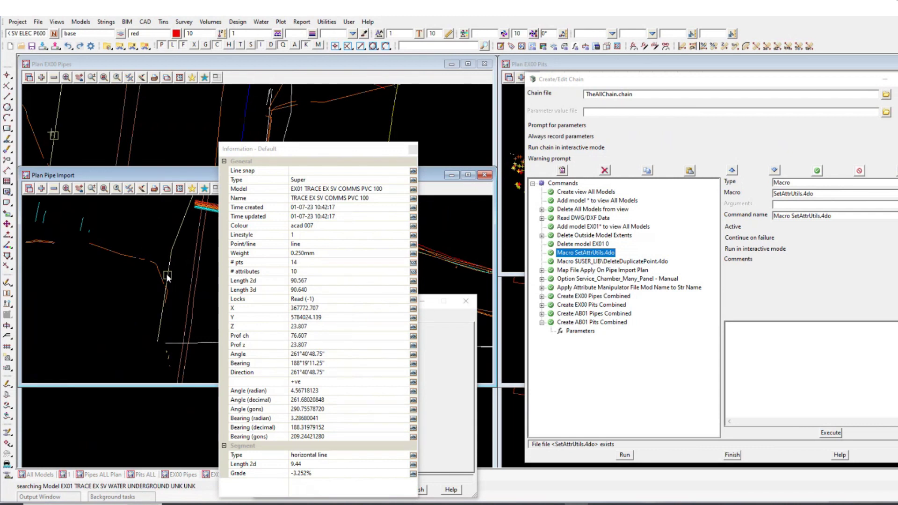
middle_click(167, 273)
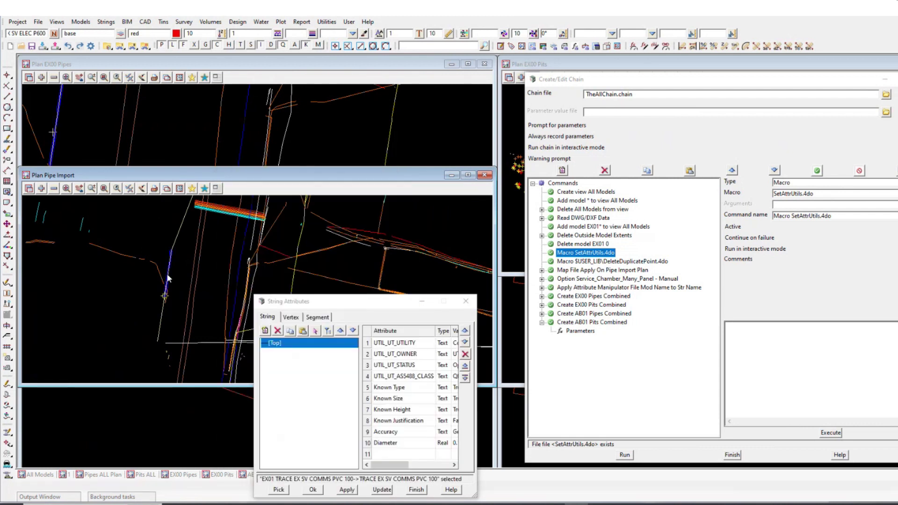
left_click_drag(393, 399, 500, 465)
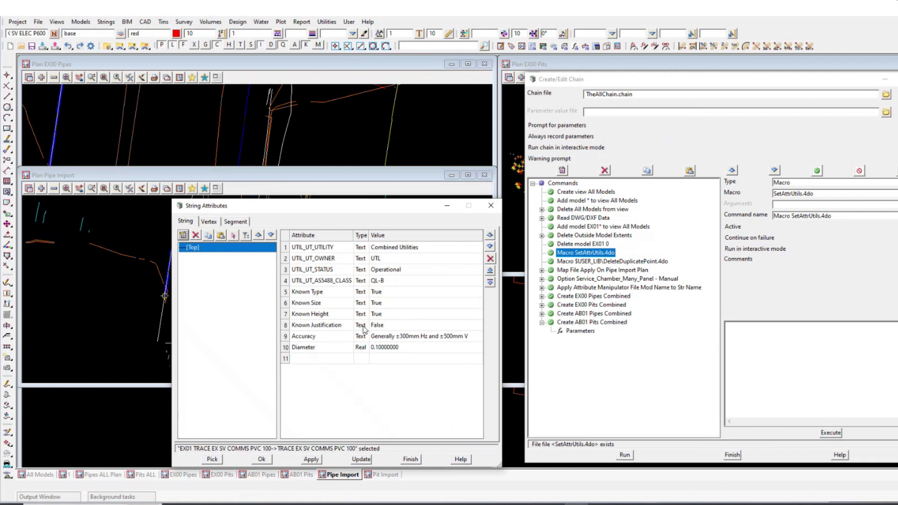
- Create a new plan view, Plan 2, and size it to fit beside the chain dialog
left_click(98, 249)
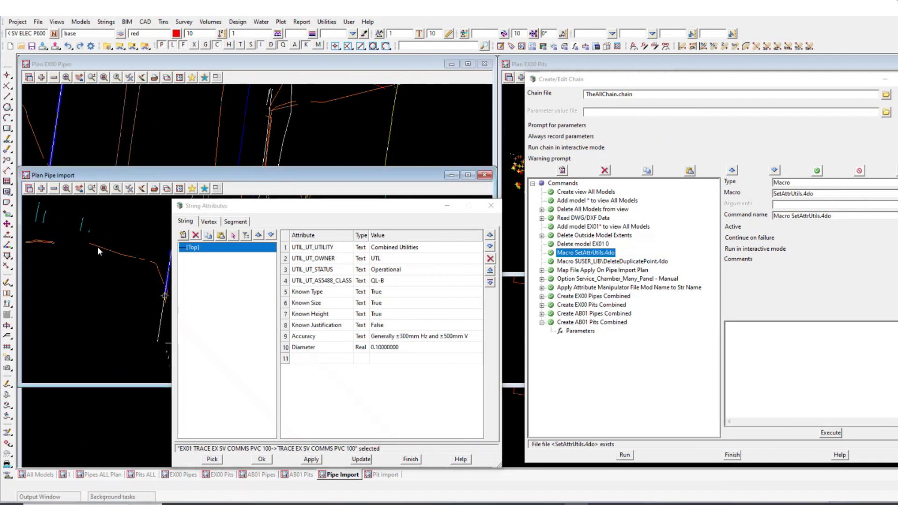
left_click(56, 22)
left_click(61, 35)
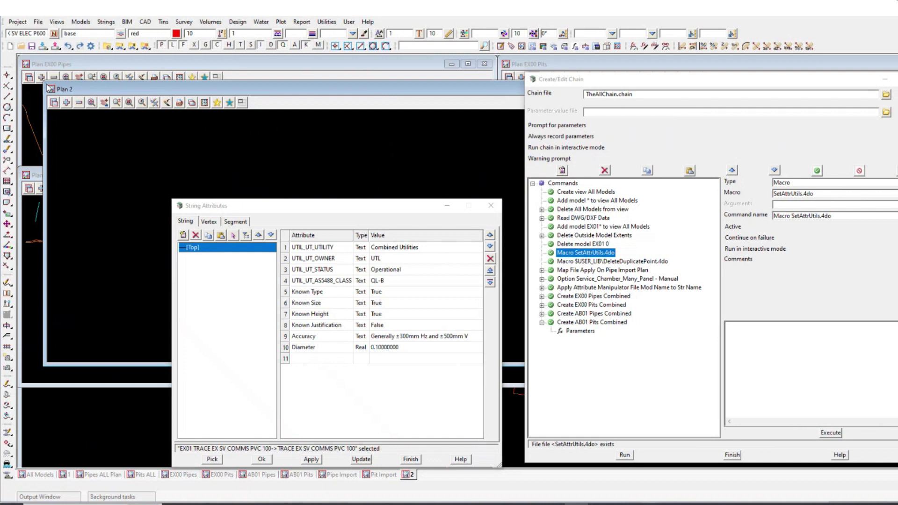
left_click_drag(44, 82, 182, 91)
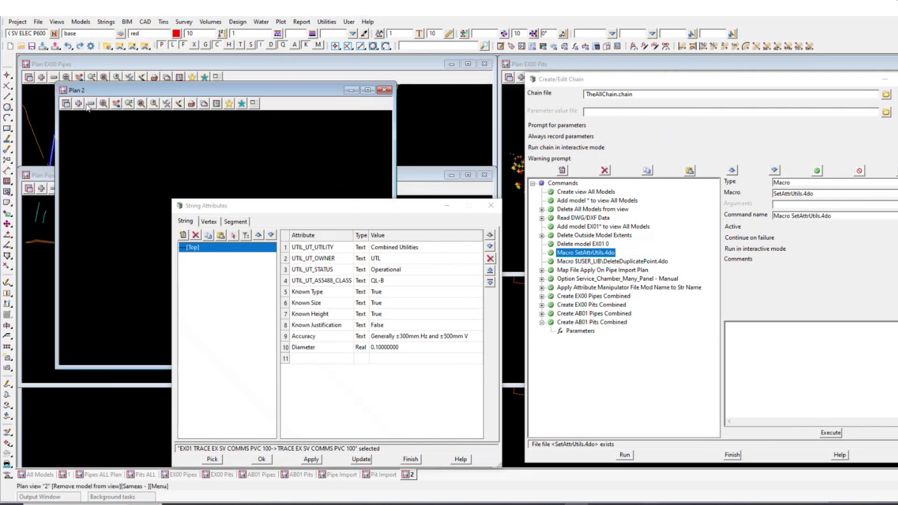
- Add all models matching "inv" to Plan 2 and inspect the attributes of a DIRECT EX SV DRAINAGE INVERT UNK 150 string
left_click(78, 104)
type("inv")
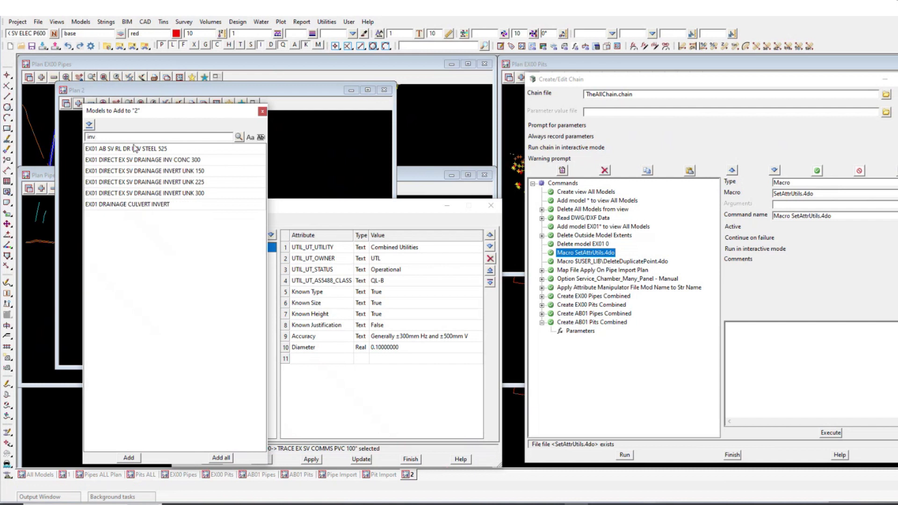
left_click_drag(132, 146, 160, 224)
key("Return")
left_click_drag(246, 208, 351, 206)
scroll(186, 228, "up", 2)
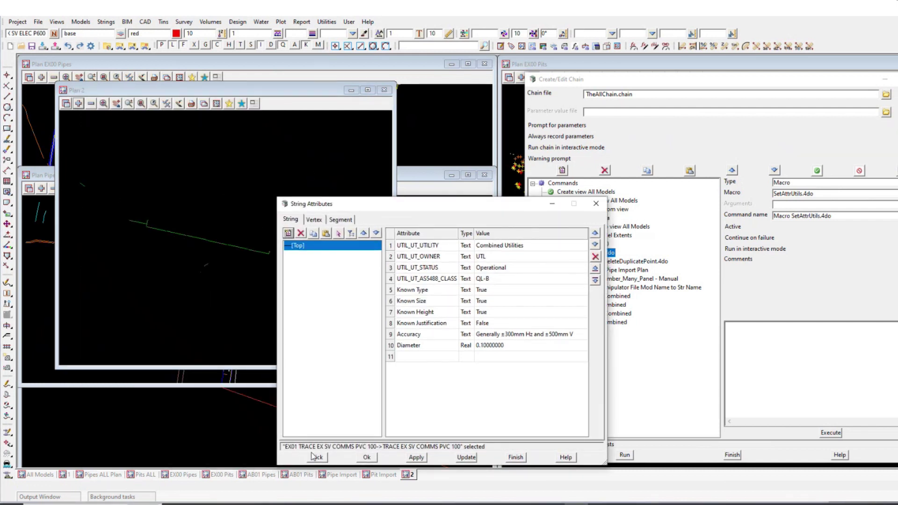
left_click(318, 457)
left_click(204, 237)
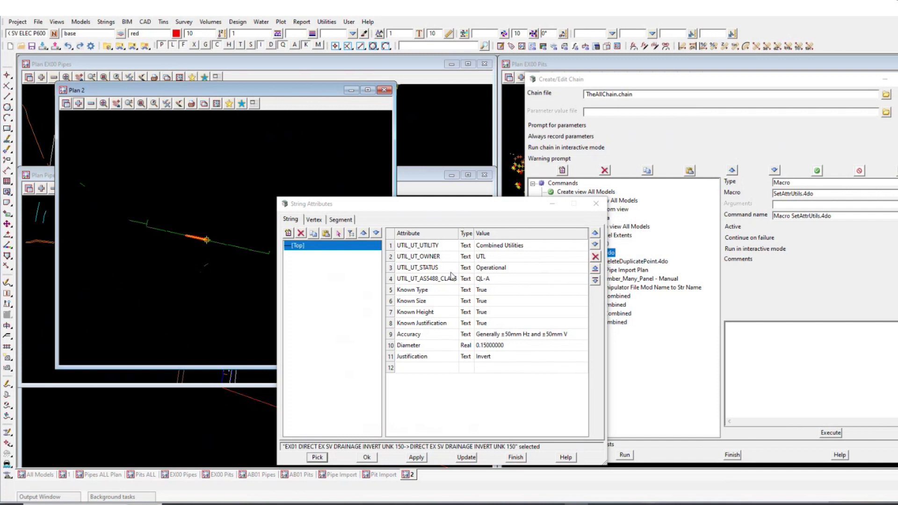
- Replace the models in Plan 2 with all those matching "redun" and inspect the attributes of a RAILWAY SIGNAL PE DB REDUNDANT string
left_click(91, 104)
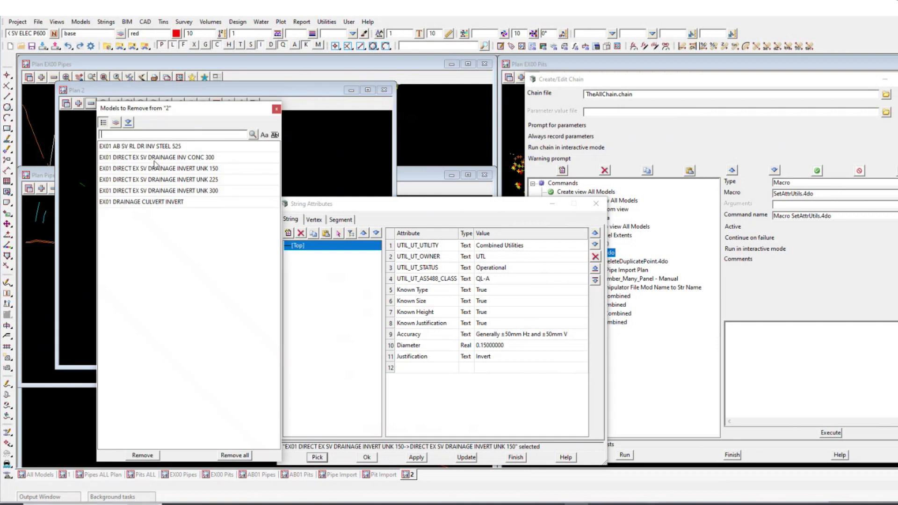
left_click_drag(152, 146, 157, 435)
left_click(142, 455)
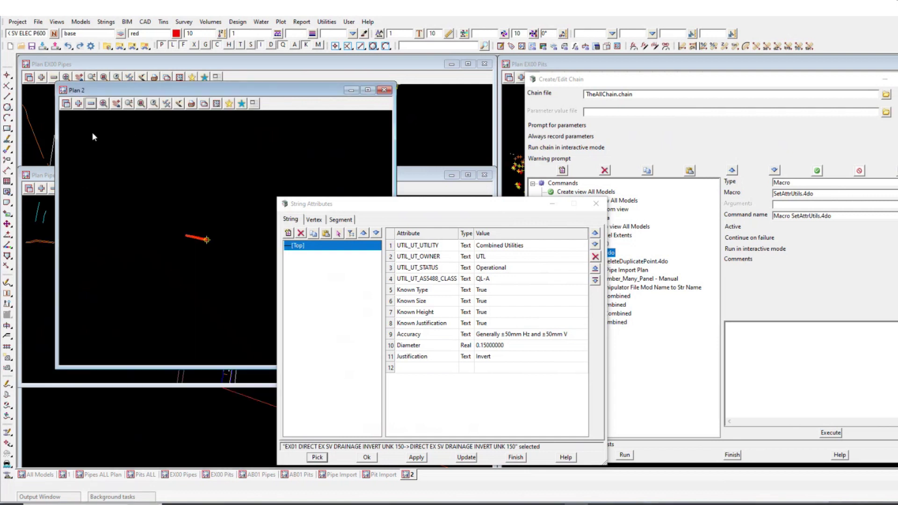
left_click(78, 104)
type("redun")
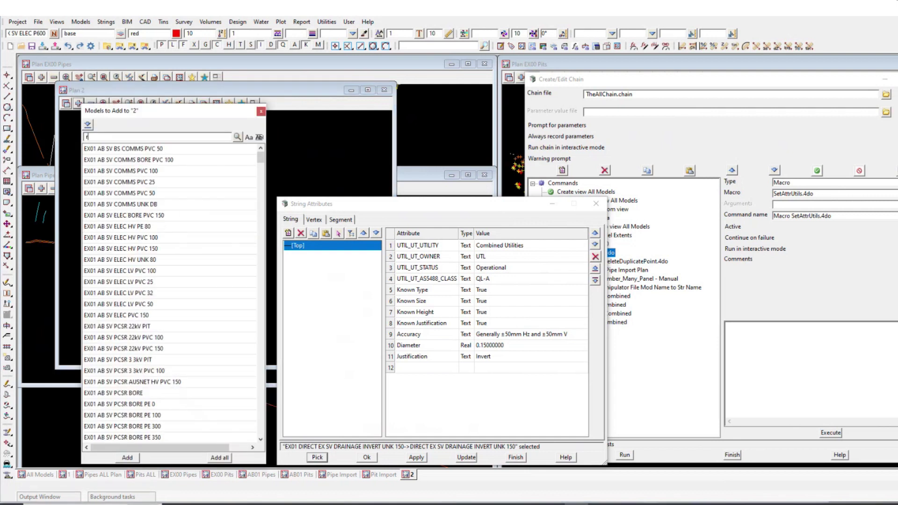
left_click(220, 457)
left_click(317, 457)
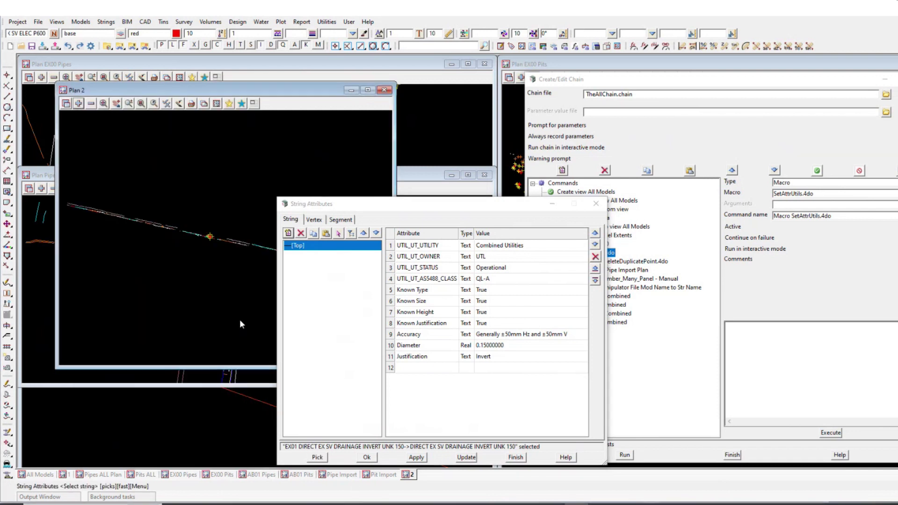
left_click(170, 224)
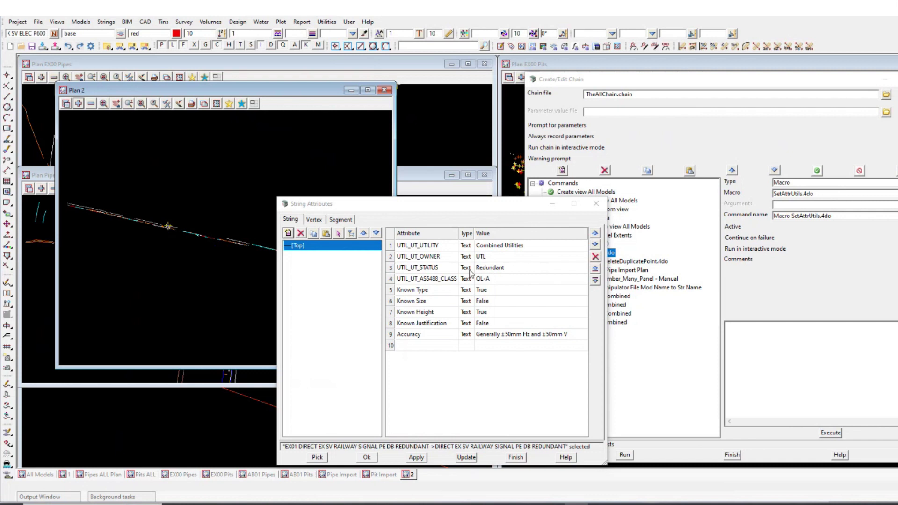
- Remove all models from Plan 2 and add the three drainage culvert models found with the filter "cul"
left_click(91, 103)
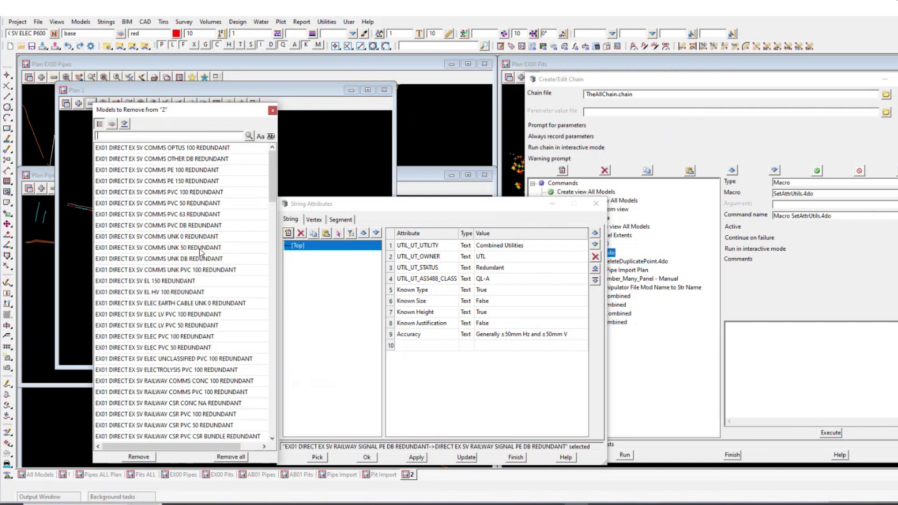
left_click(237, 457)
left_click(79, 103)
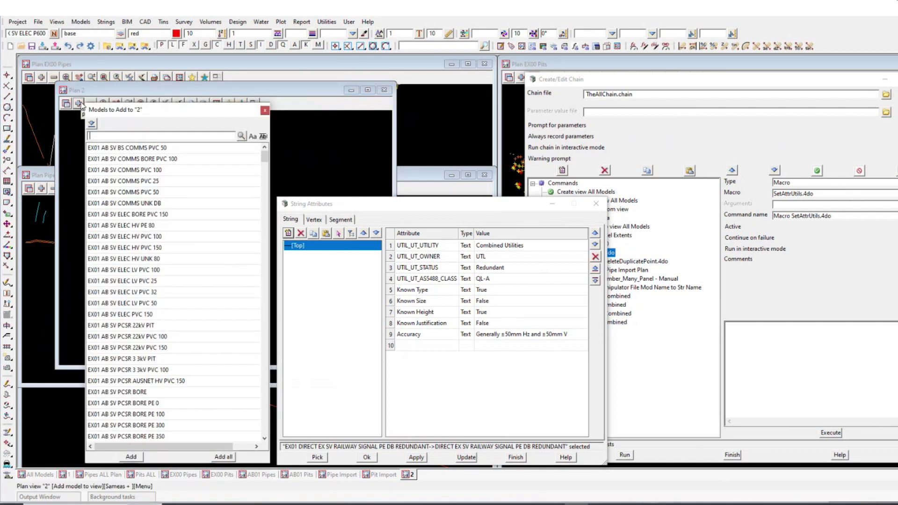
type("culv")
key("BackSpace")
key("BackSpace")
key("BackSpace")
key("BackSpace")
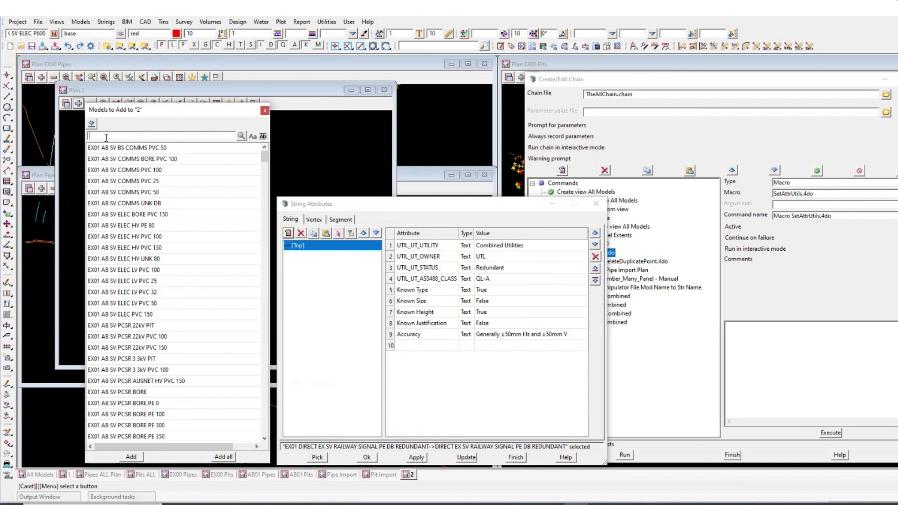
type("cul")
left_click_drag(133, 148, 148, 179)
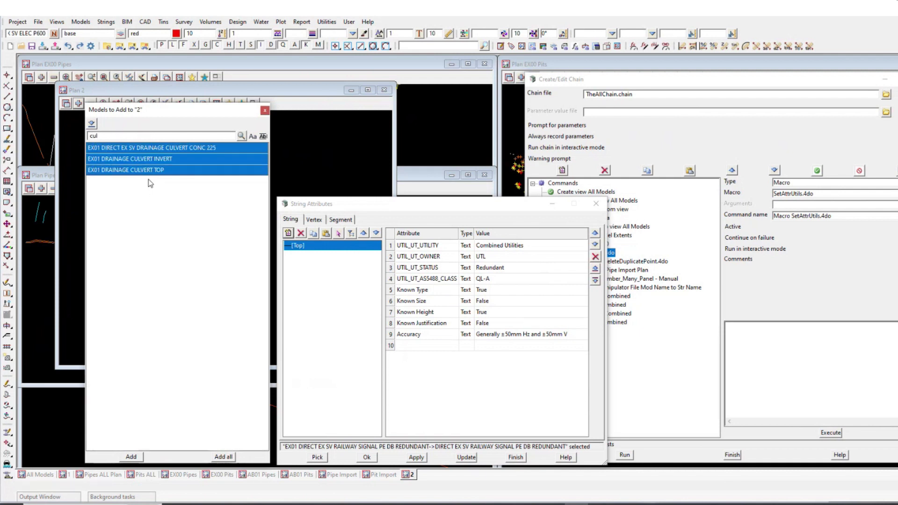
key("Return")
- Inspect the attributes of a DRAINAGE CULVERT INVERT string in Plan 2 and move the attribute and chain dialogs aside
left_click(319, 457)
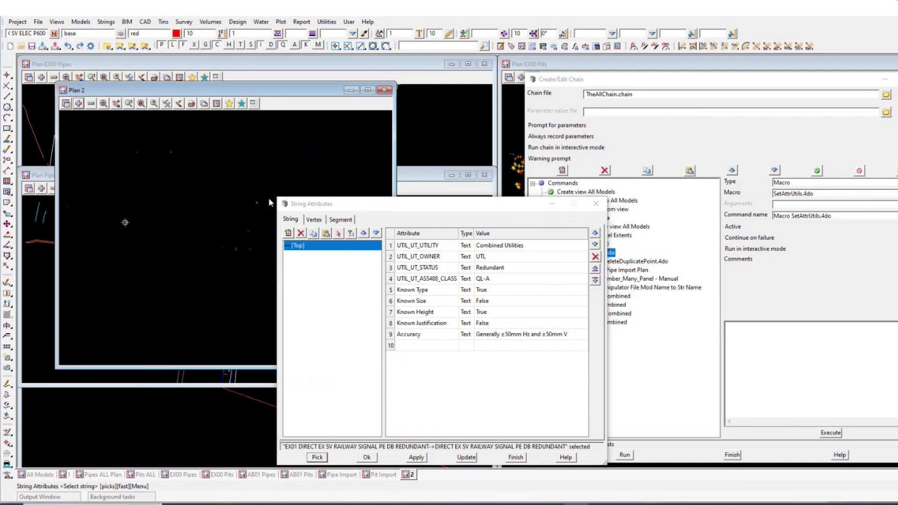
left_click(256, 202)
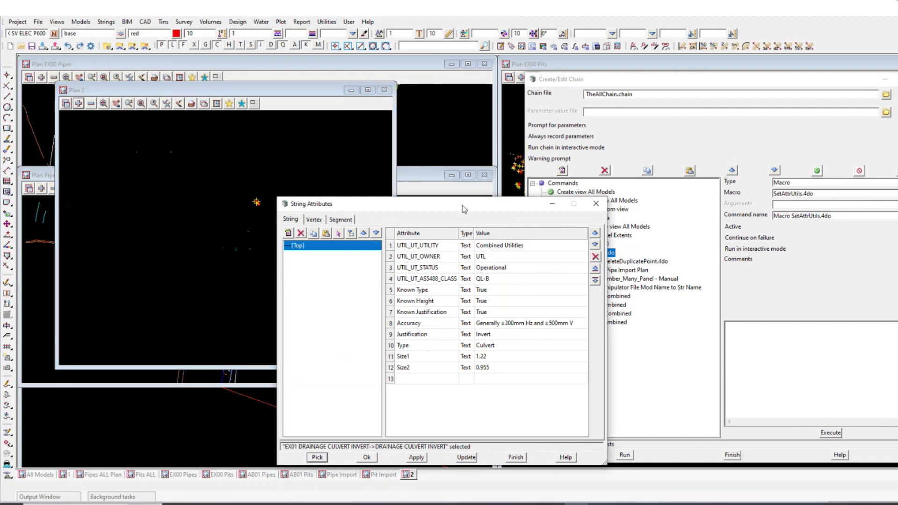
left_click_drag(407, 204, 274, 204)
left_click_drag(584, 79, 645, 89)
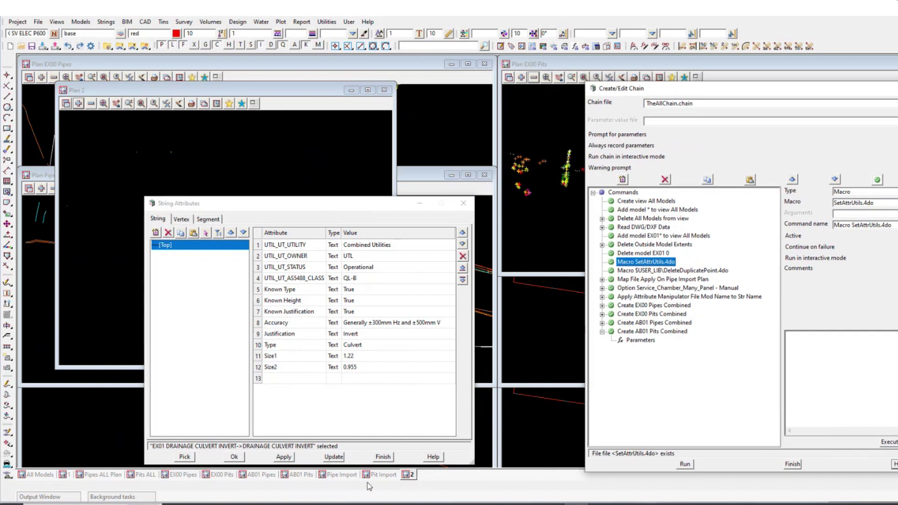
- Bring Plan 1 forward, check the radius of the circular EX SV ELEC PIT string and load its string attributes
left_click(68, 475)
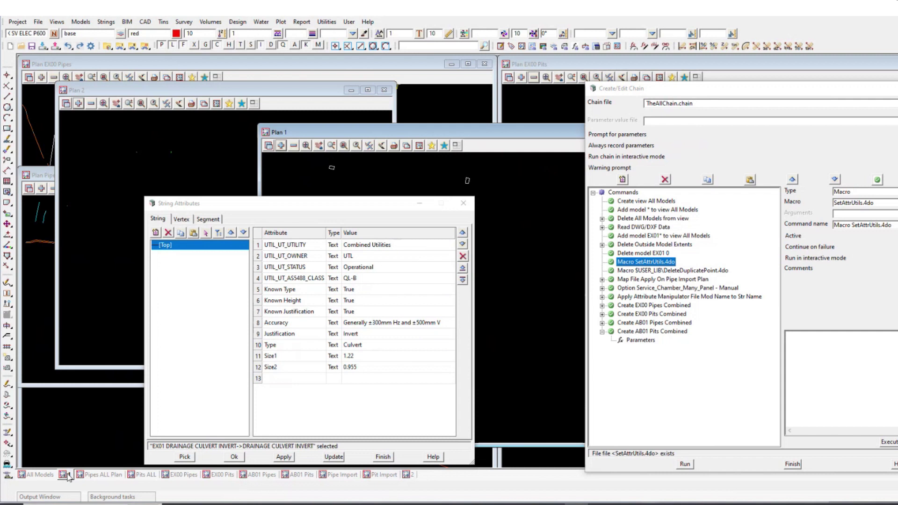
left_click_drag(348, 208, 247, 355)
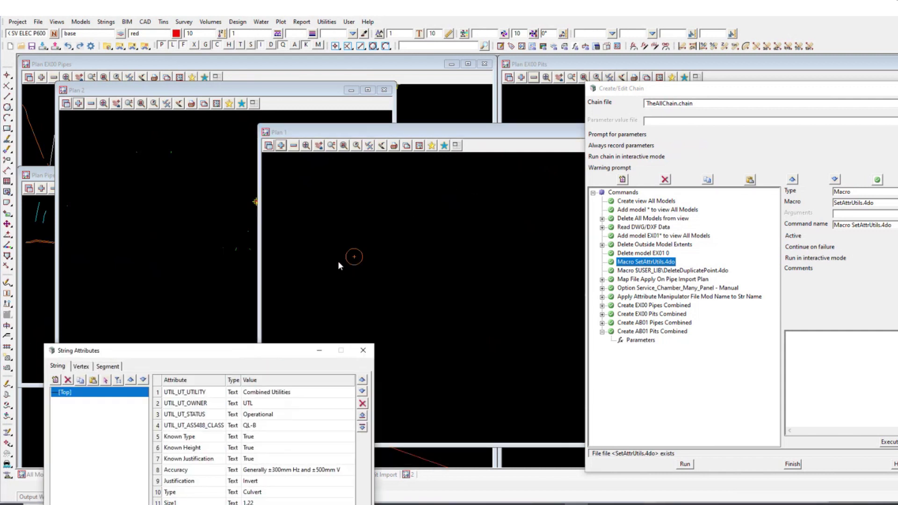
left_click_drag(180, 356, 656, 144)
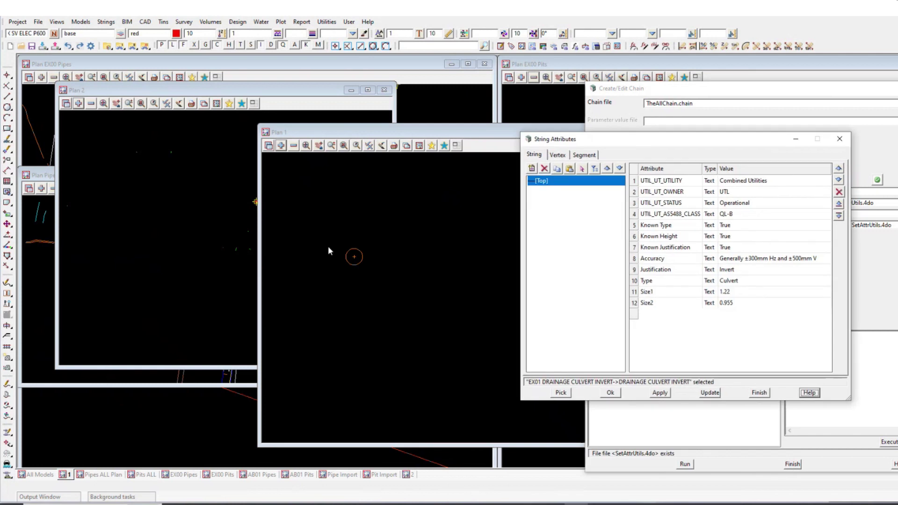
left_click(560, 393)
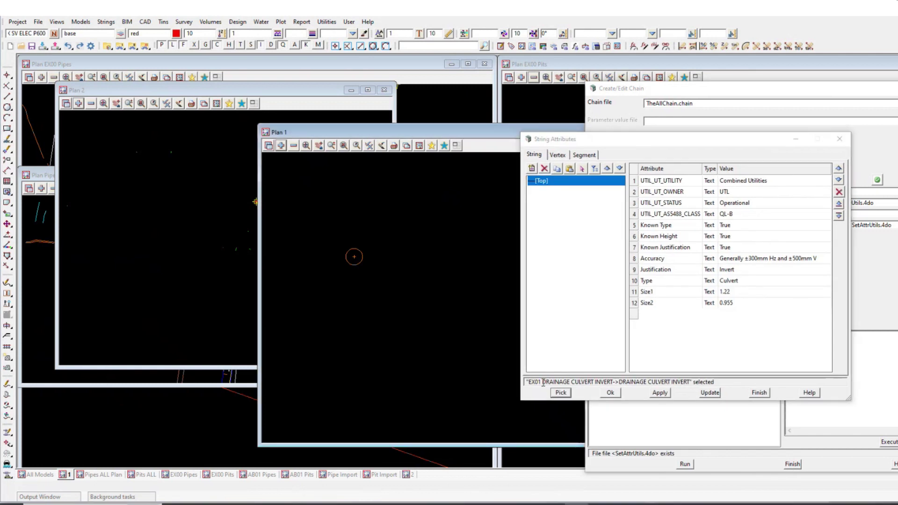
left_click(354, 257)
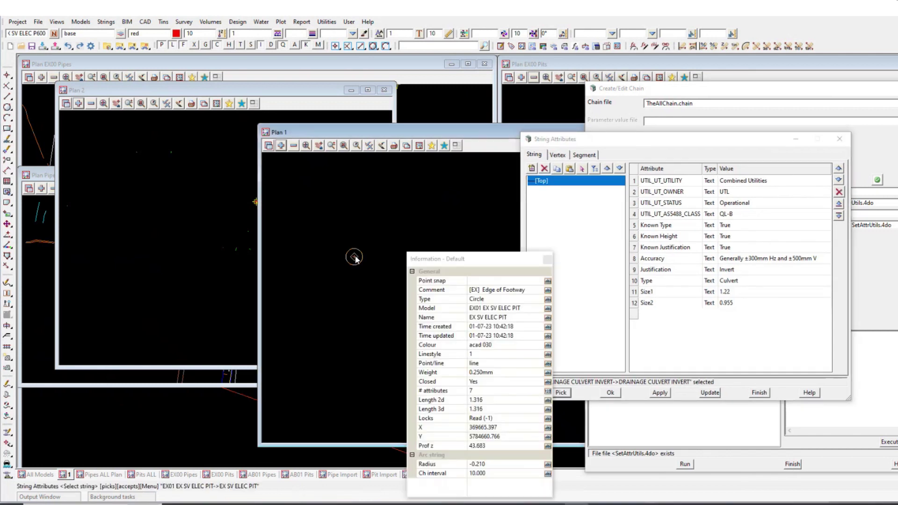
left_click(354, 257)
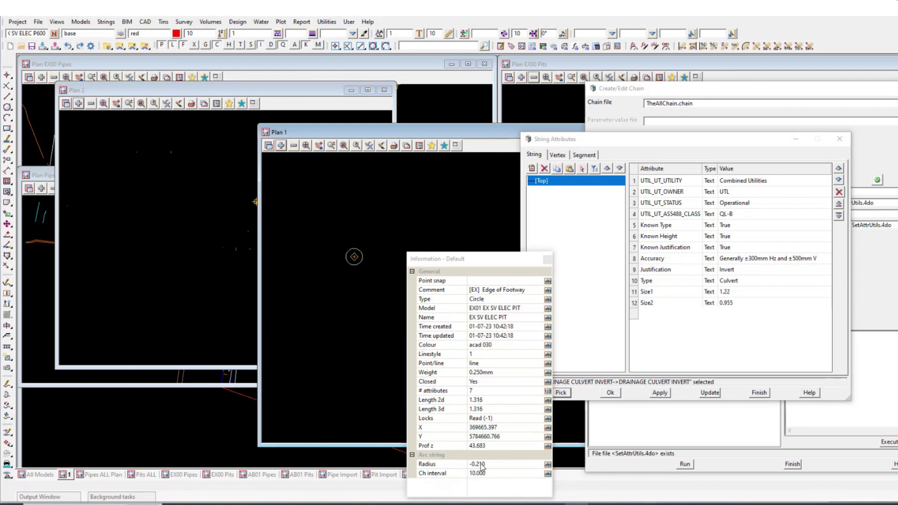
left_click(566, 394)
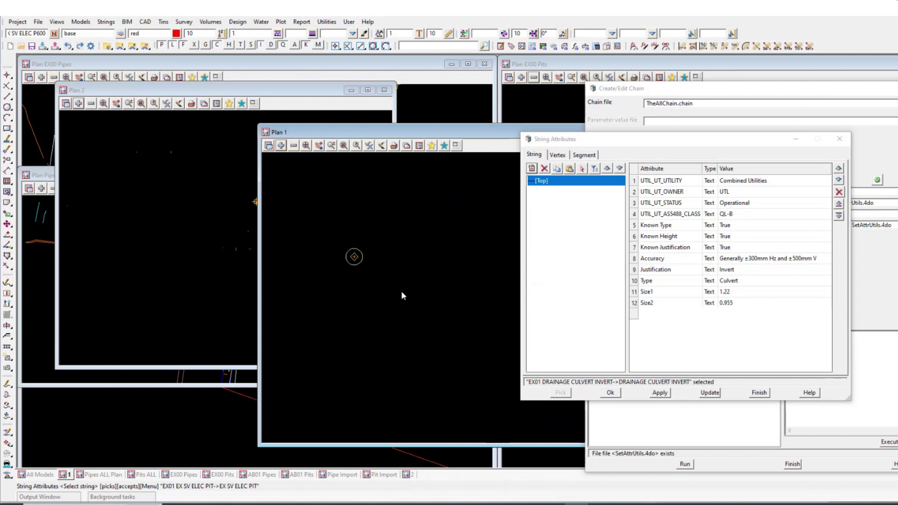
left_click(354, 257)
left_click(354, 257)
middle_click(354, 258)
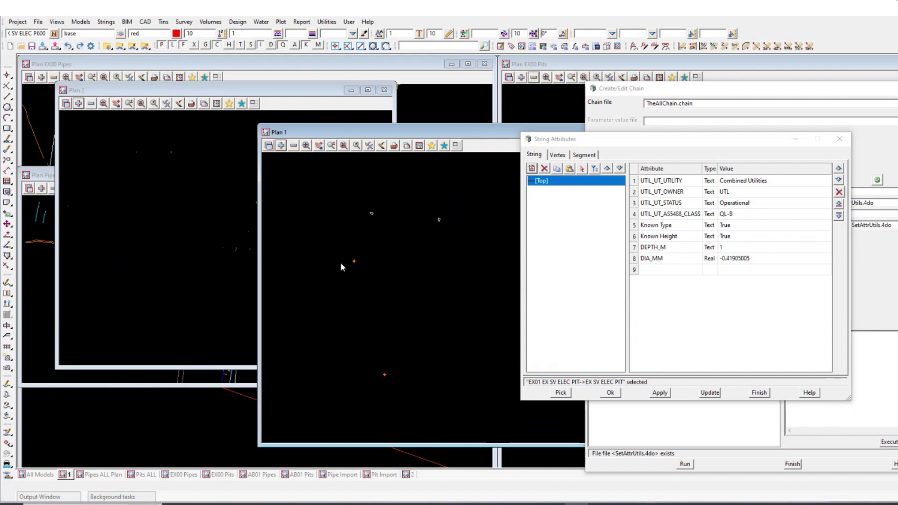
- Close the String Attributes dialog and select the Macro $USER_LIB\DeleteDuplicatePoint.4do command in the chain
scroll(340, 262, "down", 5)
left_click_drag(734, 141, 595, 138)
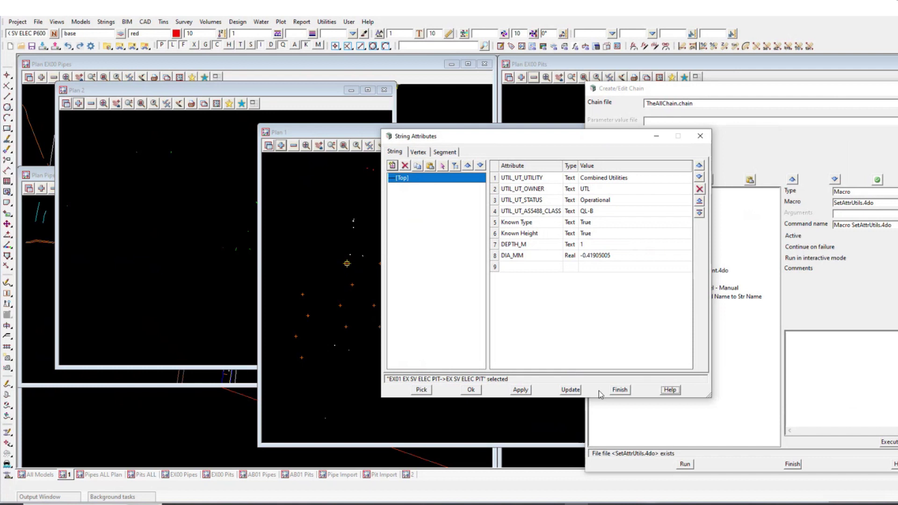
left_click(620, 390)
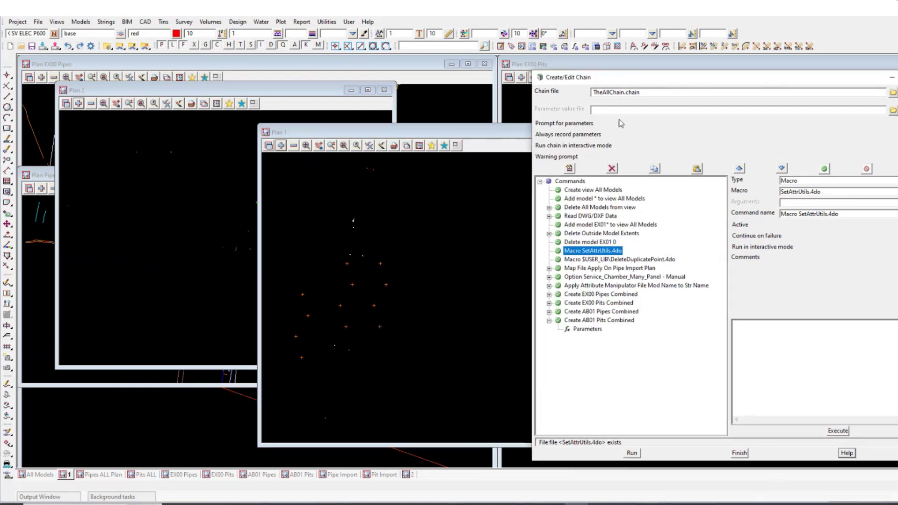
left_click(629, 261)
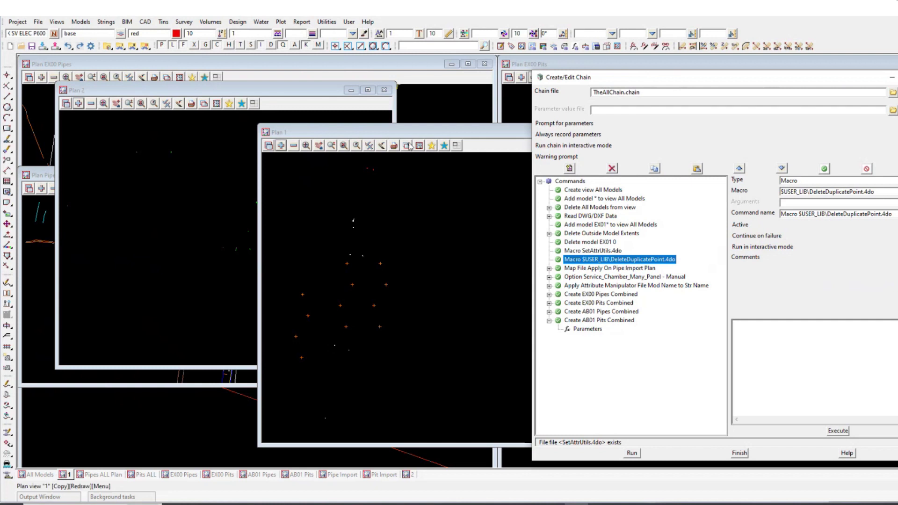
- Move the Plan 1 view clear of the chain dialog and turn on vertex indices for its strings
left_click_drag(419, 134, 326, 133)
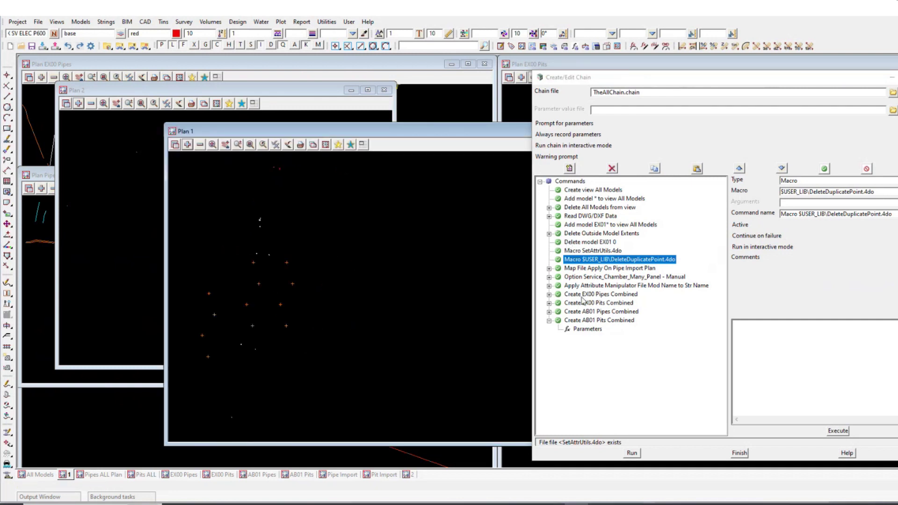
scroll(282, 301, "up", 5)
scroll(287, 214, "up", 3)
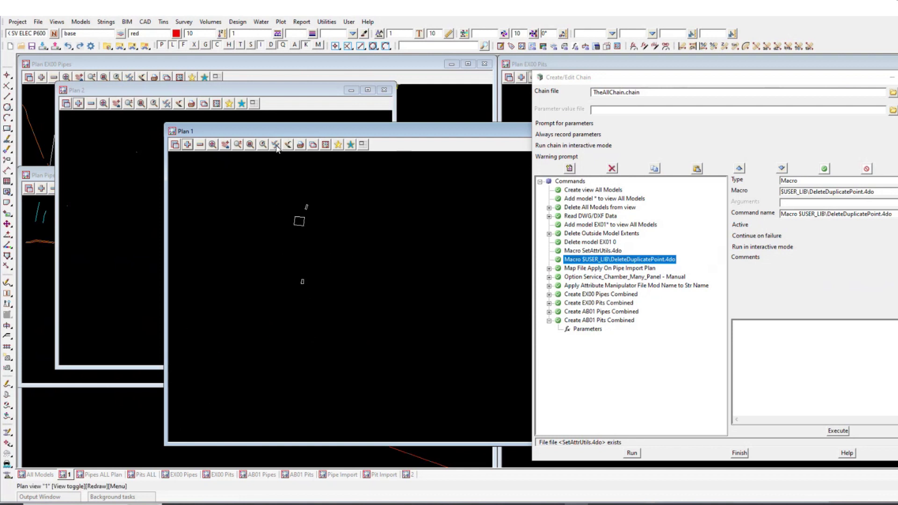
left_click(275, 145)
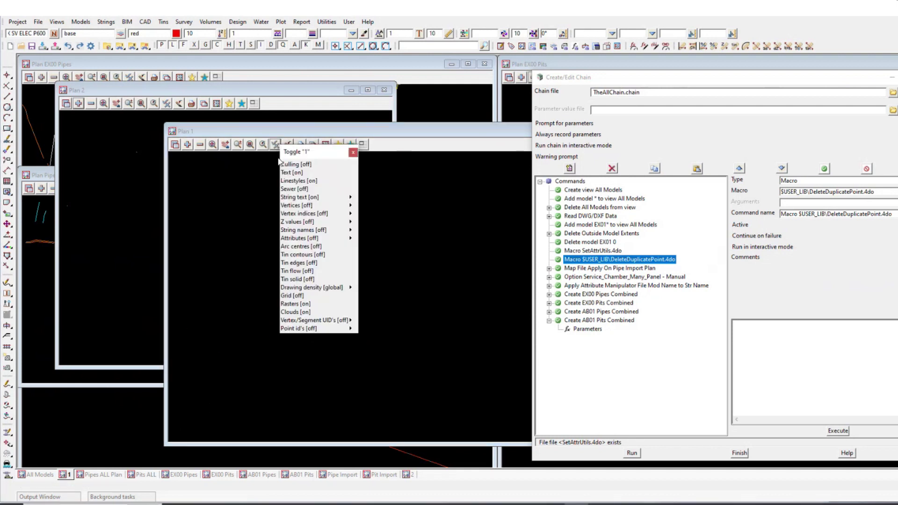
left_click(290, 224)
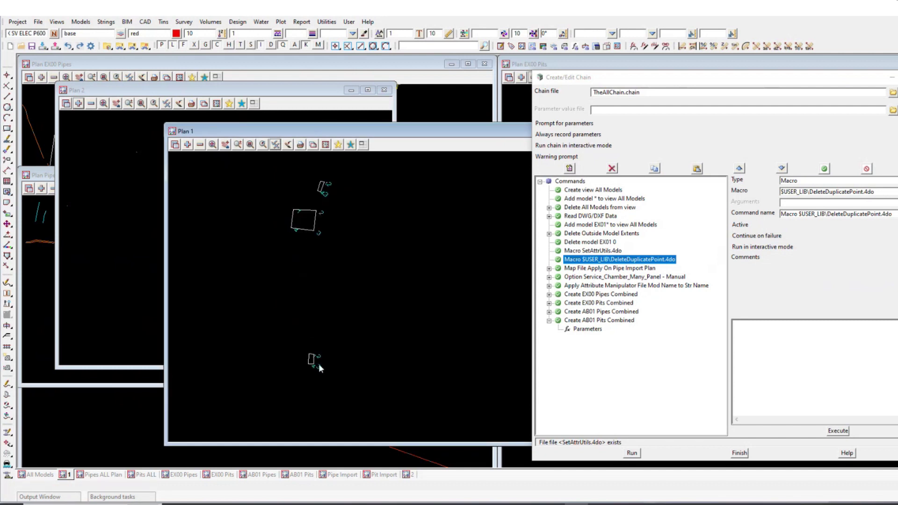
- Examine the vertex numbering of the rectangular pits in Plan 1 and inquire on the EX SV SEWER PIT string
scroll(356, 293, "down", 5)
scroll(356, 286, "down", 3)
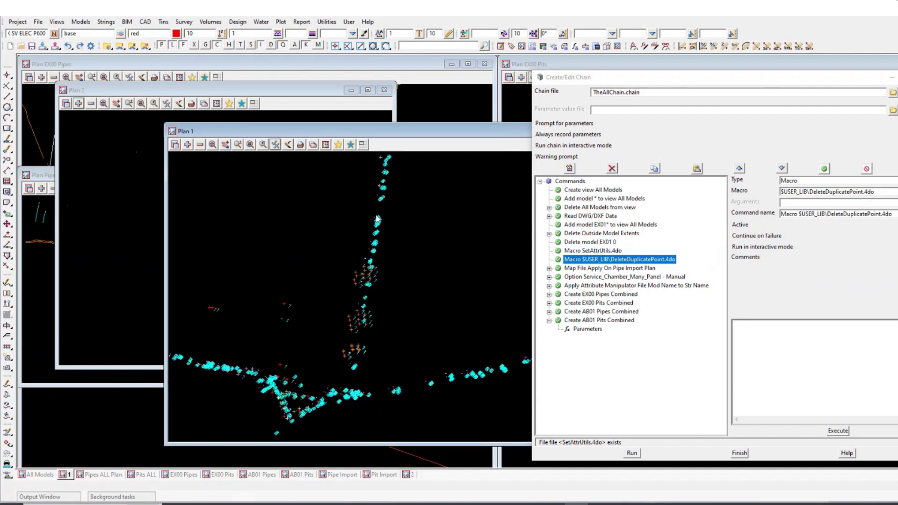
scroll(360, 252, "up", 6)
scroll(342, 246, "up", 4)
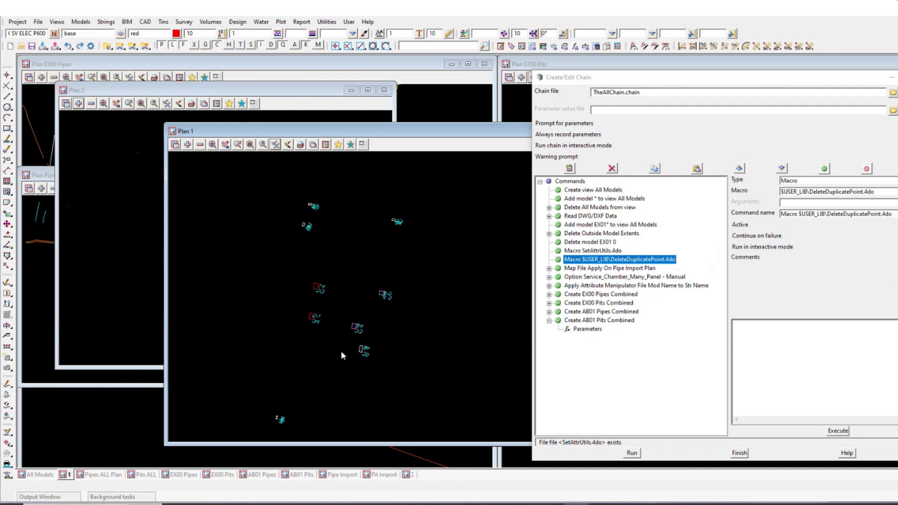
scroll(375, 351, "up", 5)
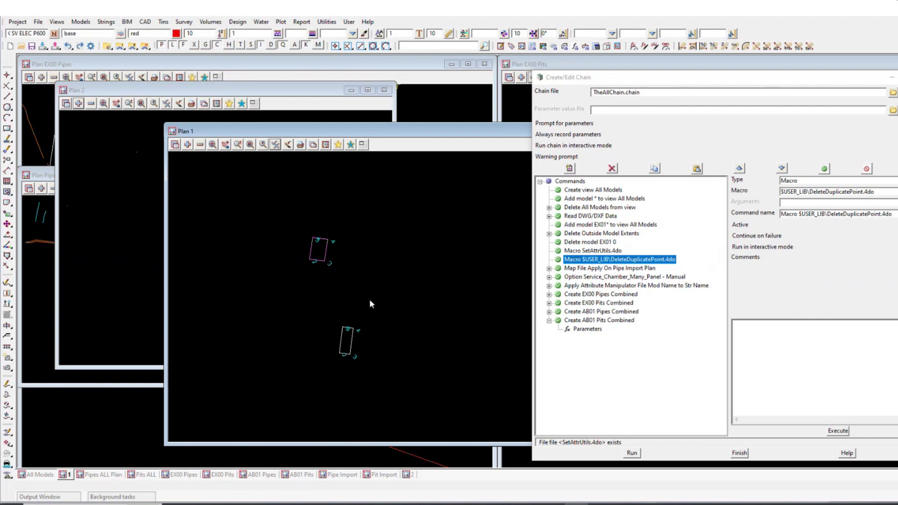
scroll(370, 304, "down", 3)
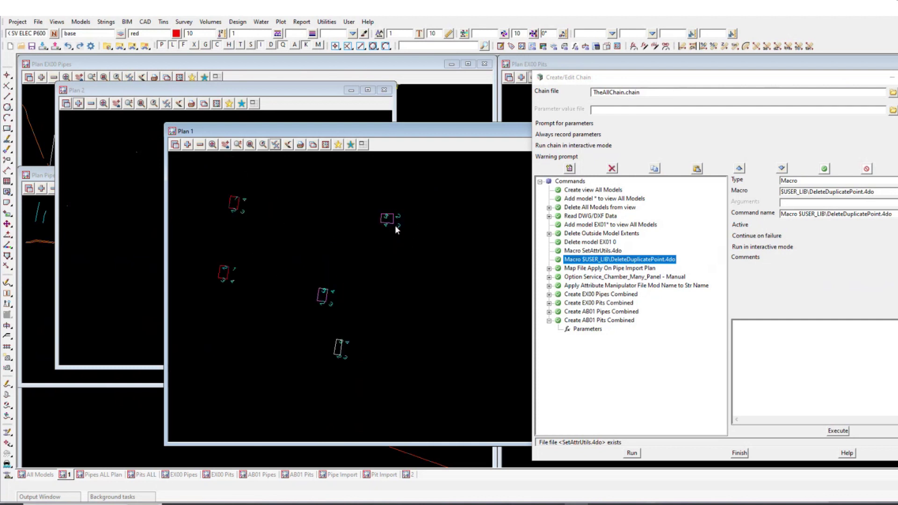
scroll(392, 217, "up", 1)
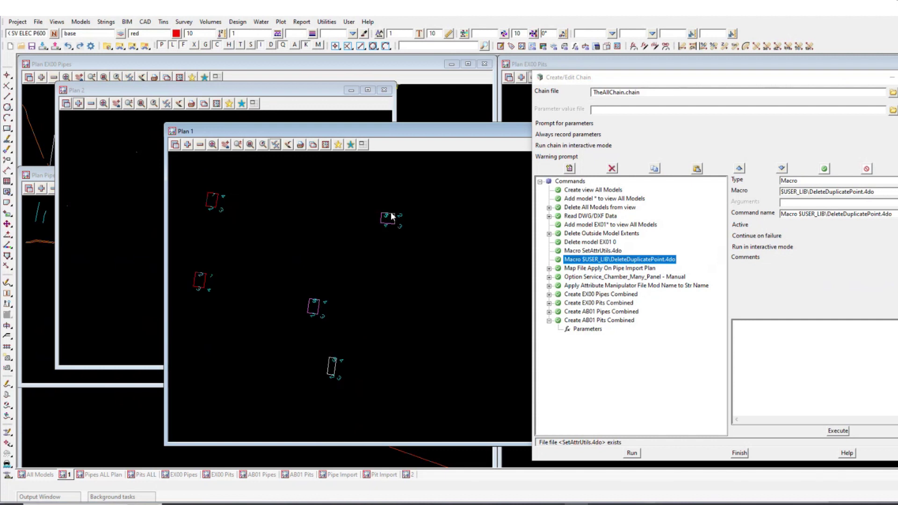
key("F2")
left_click(391, 213)
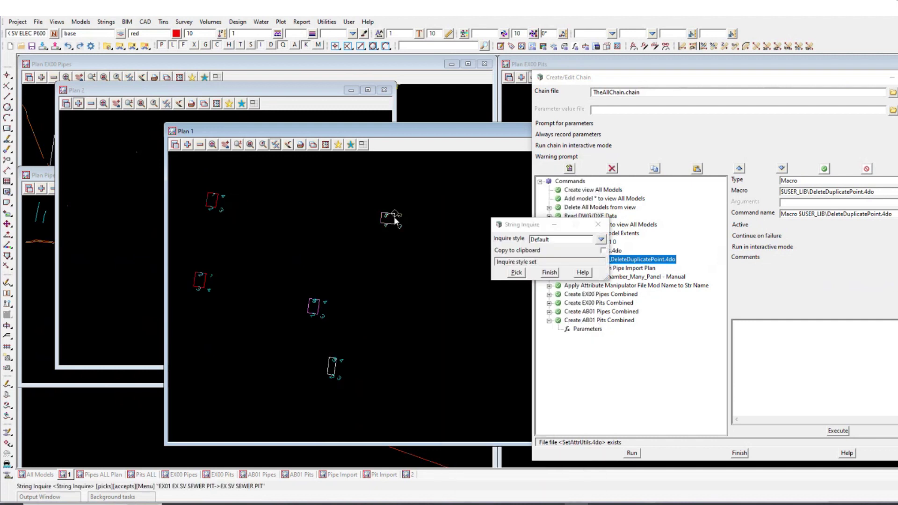
left_click(393, 215)
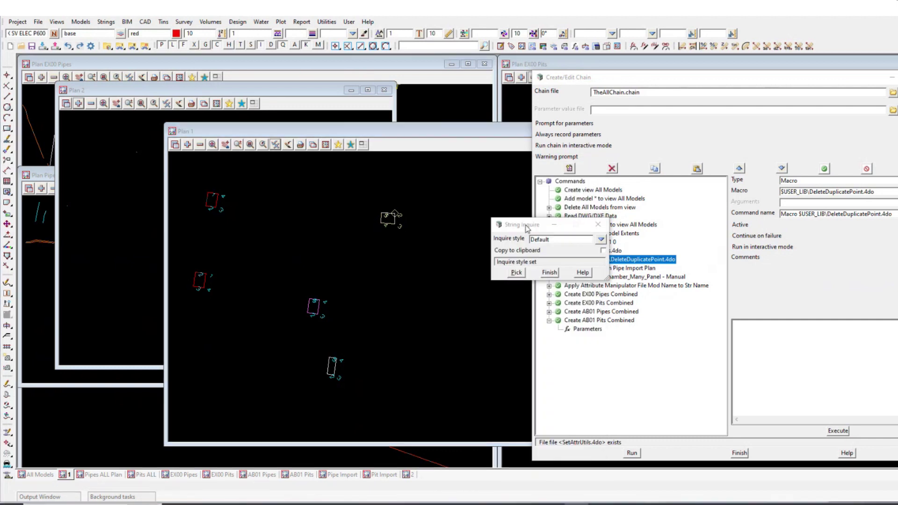
left_click_drag(522, 225, 470, 274)
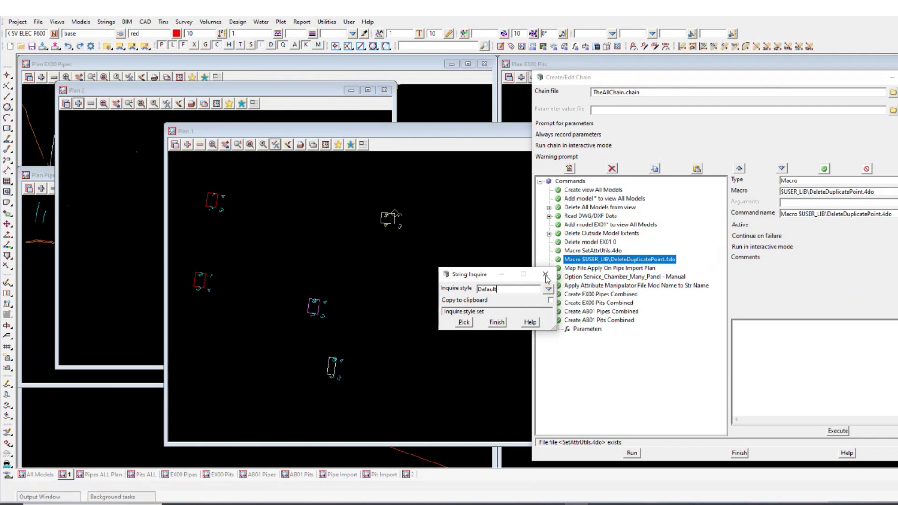
left_click(545, 275)
- Execute the DeleteDuplicatePoint.4do macro on the Pits ALL view and redraw Plan 1
left_click(595, 268)
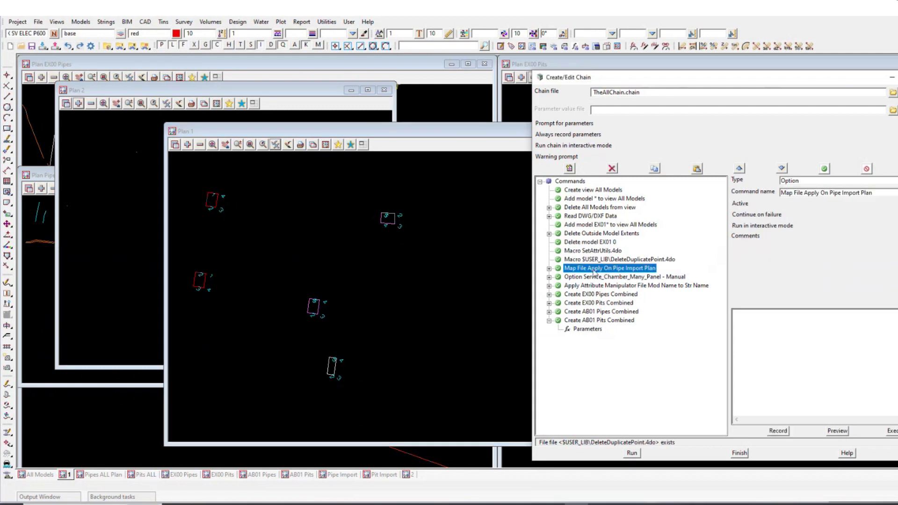
left_click(620, 260)
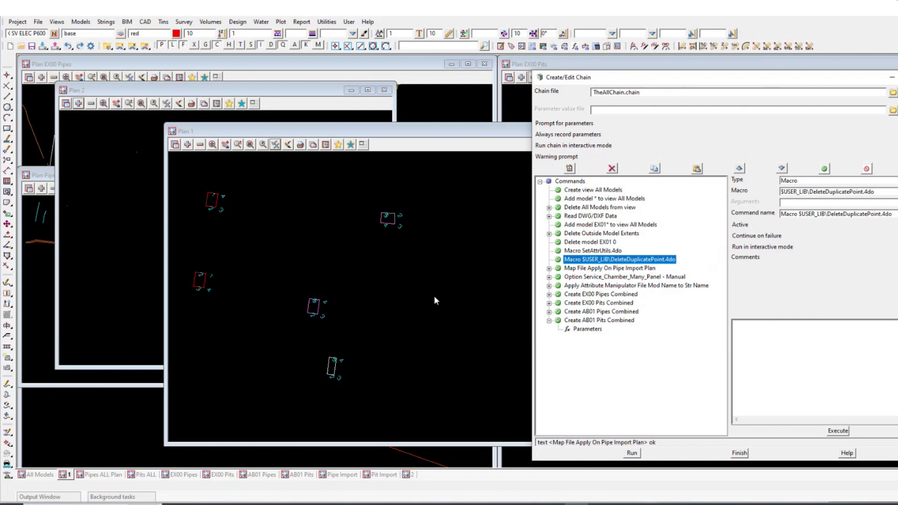
left_click(839, 431)
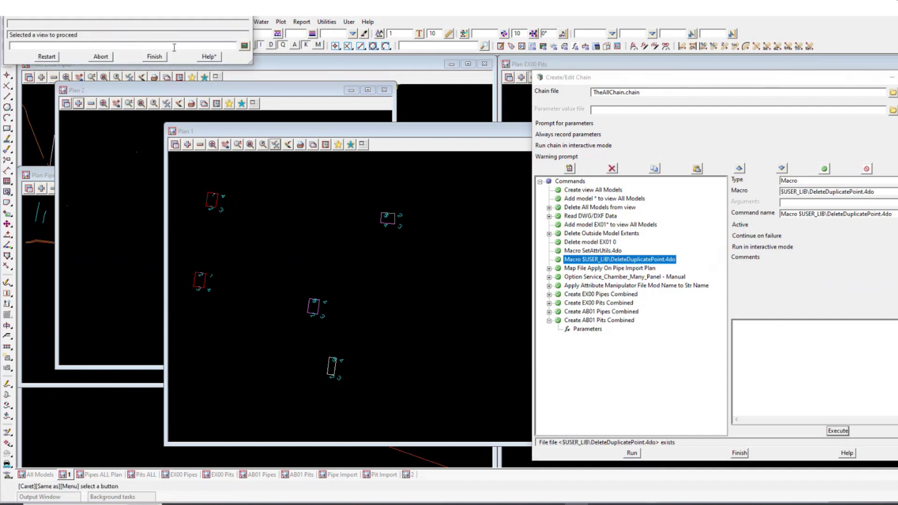
left_click(244, 45)
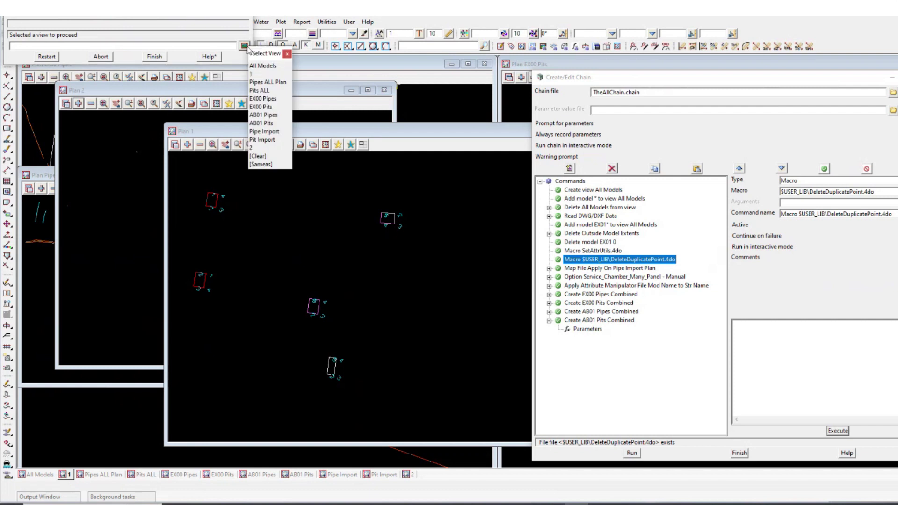
left_click(262, 91)
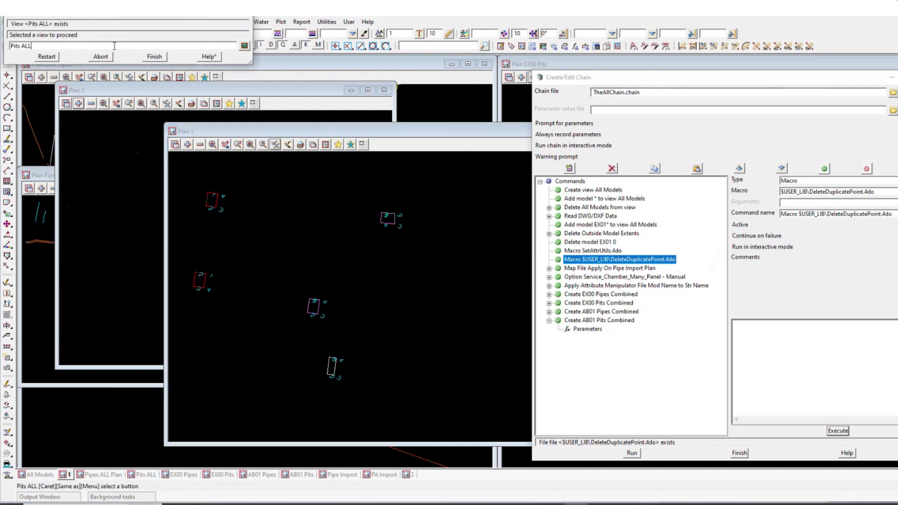
key("Return")
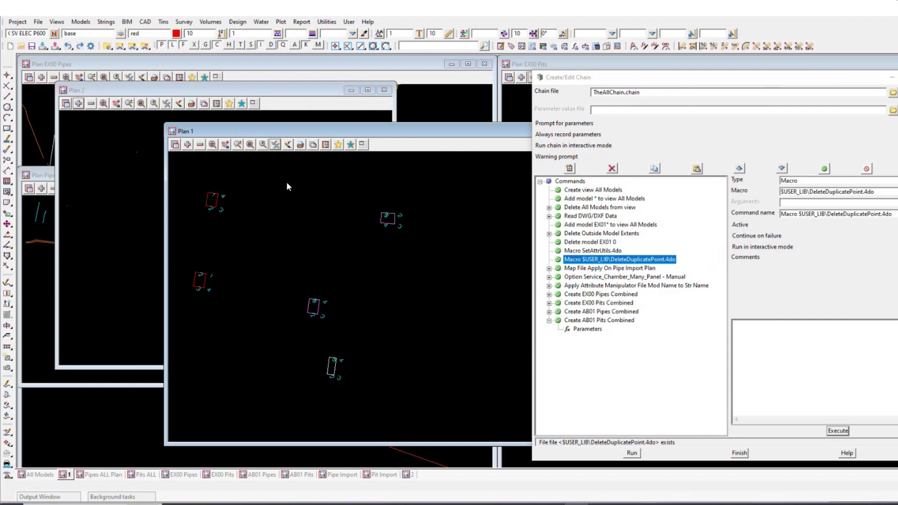
left_click(290, 148)
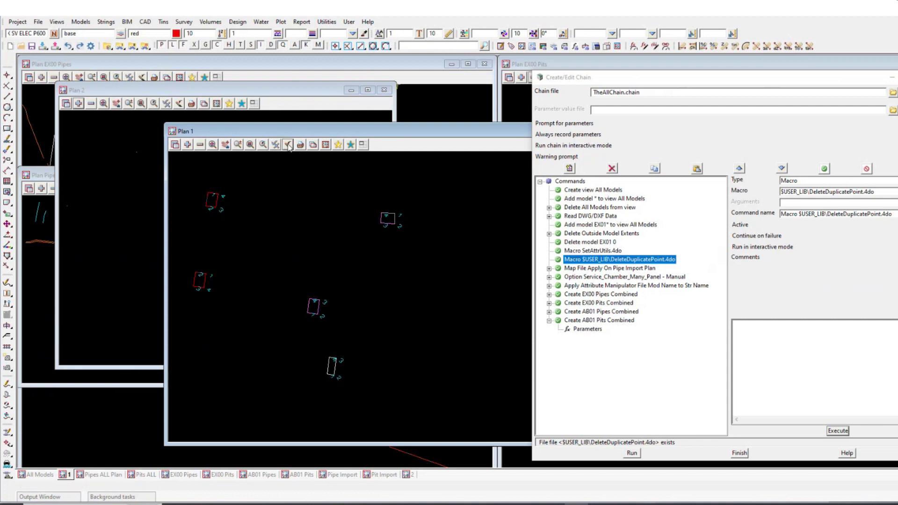
- Check the point count and vertex numbering of the EX SV SEWER PIT string in Plan 1
left_click(386, 218)
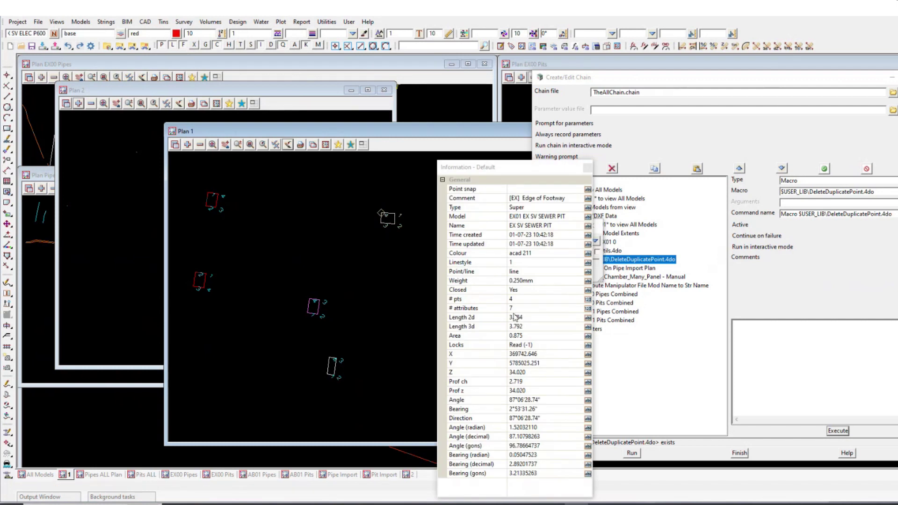
left_click(588, 168)
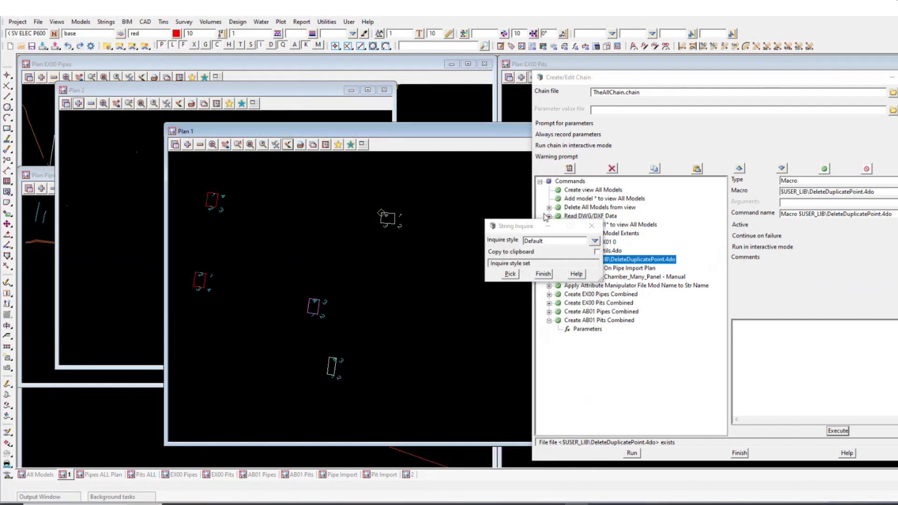
scroll(327, 347, "down", 3)
scroll(330, 329, "up", 2)
key("Escape")
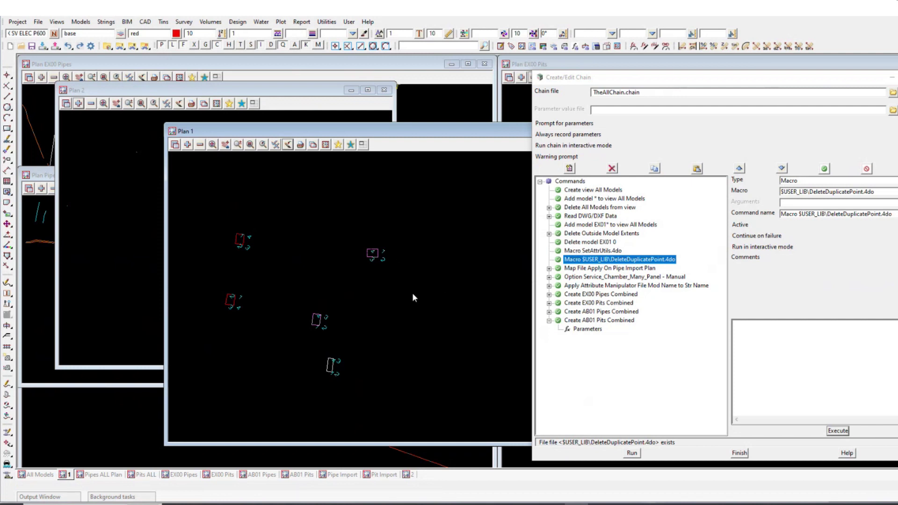
- Bring the EX00 Pipes plan forward and preview the chain's Map File Apply On Pipe Import Plan command
left_click(622, 269)
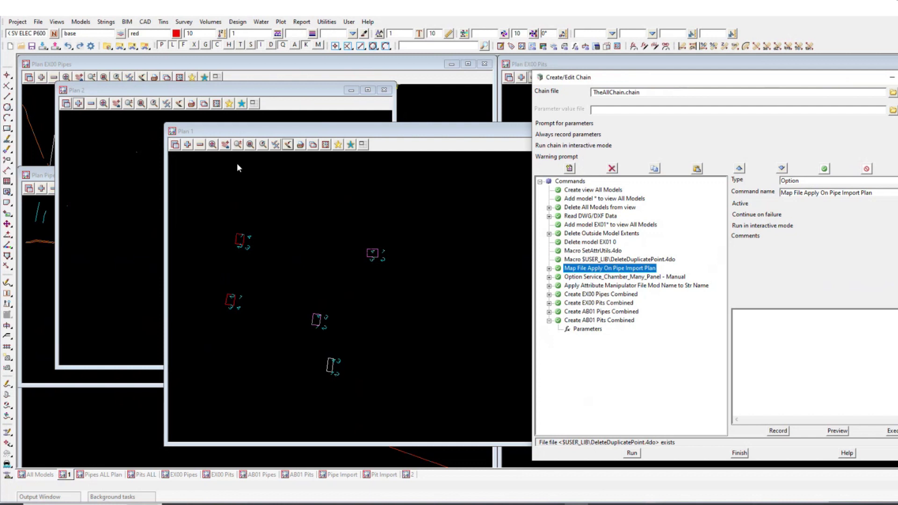
left_click(295, 74)
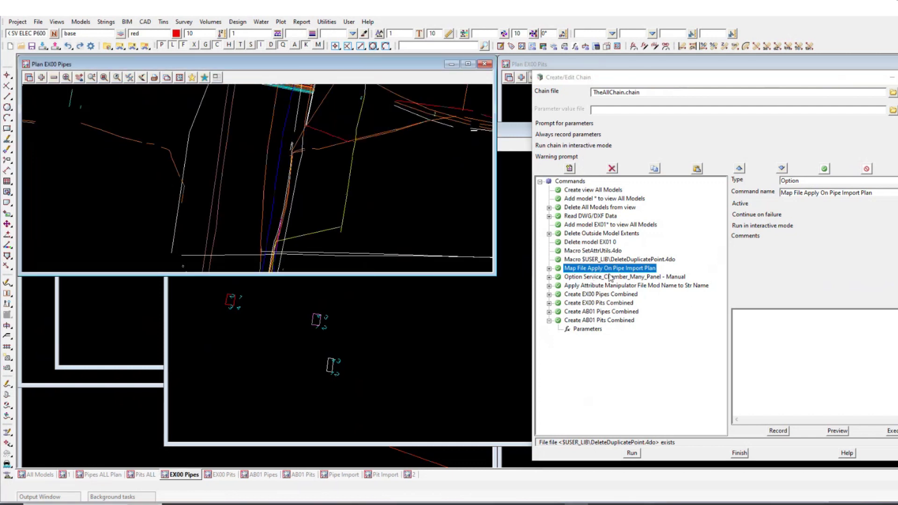
left_click(611, 278)
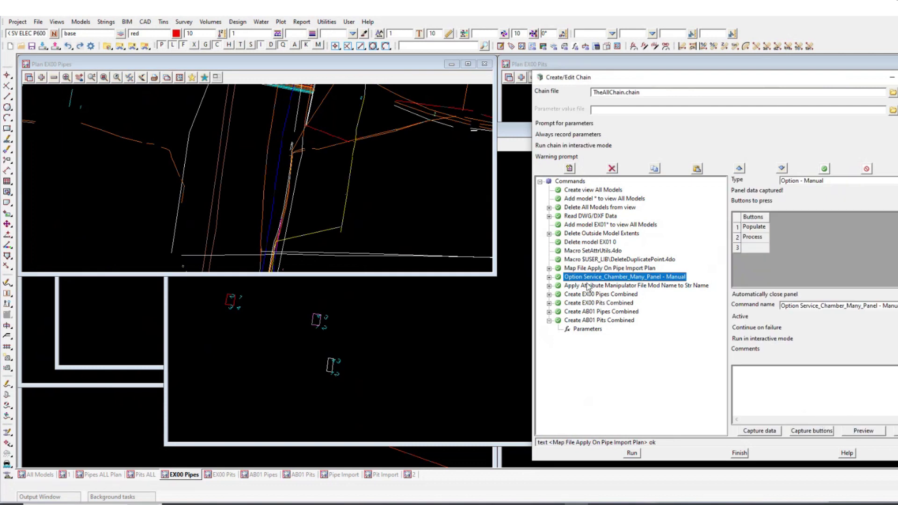
left_click(593, 268)
left_click(838, 430)
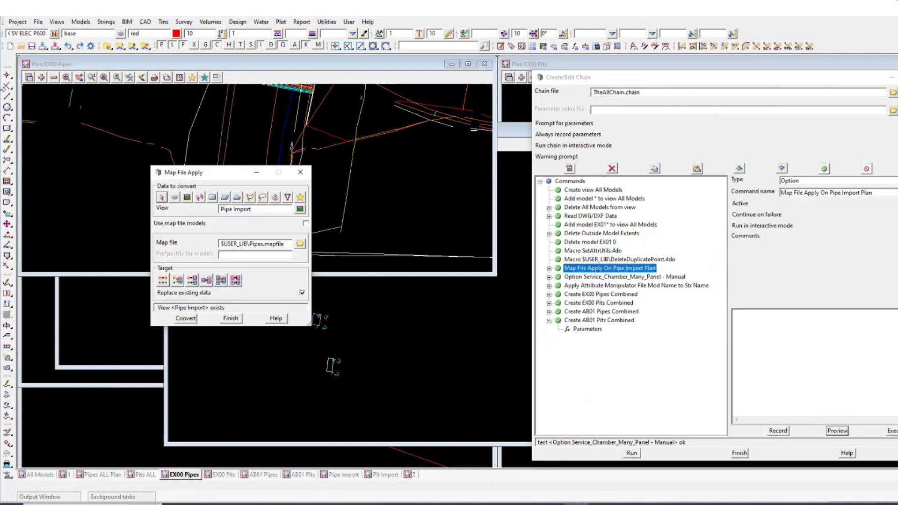
left_click_drag(208, 174, 413, 193)
- Open the map file editor and read in Pipes.mapfile from the user library
left_click(56, 22)
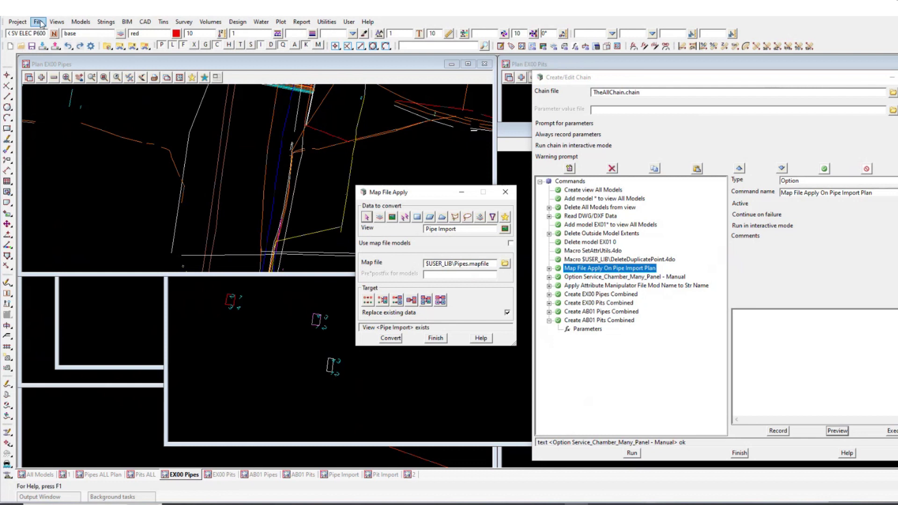
mouse_move(41, 23)
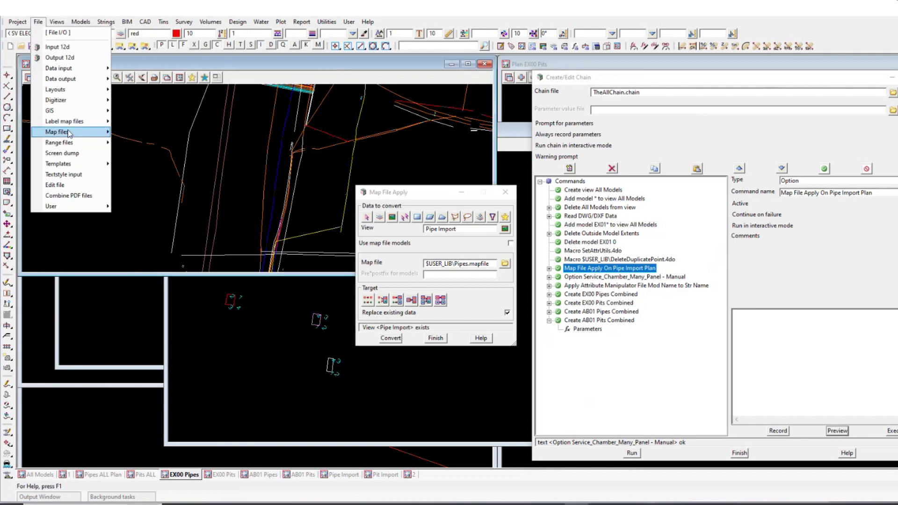
mouse_move(70, 131)
left_click(140, 145)
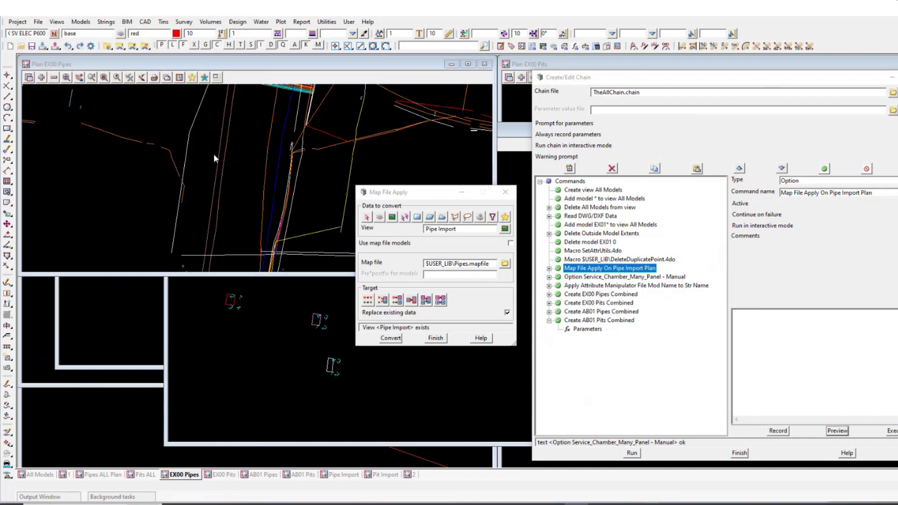
left_click_drag(226, 160, 155, 160)
left_click(188, 178)
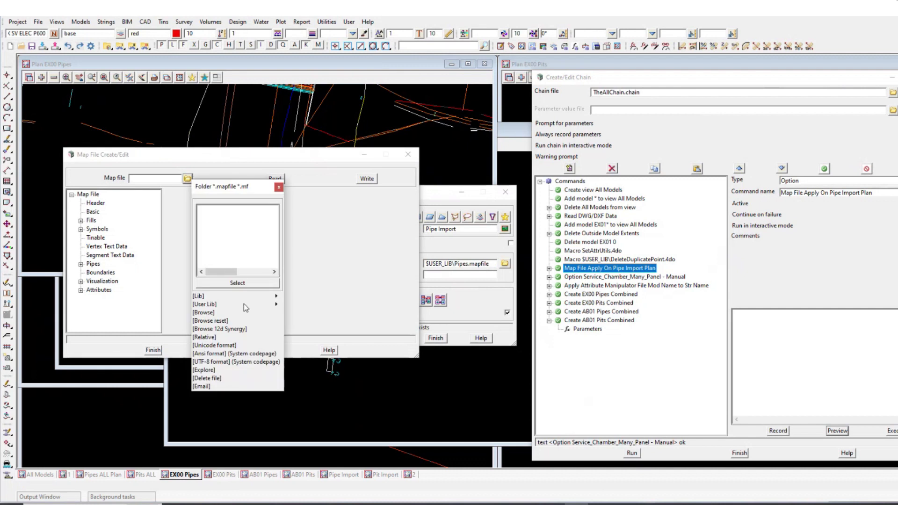
mouse_move(245, 304)
double_click(301, 337)
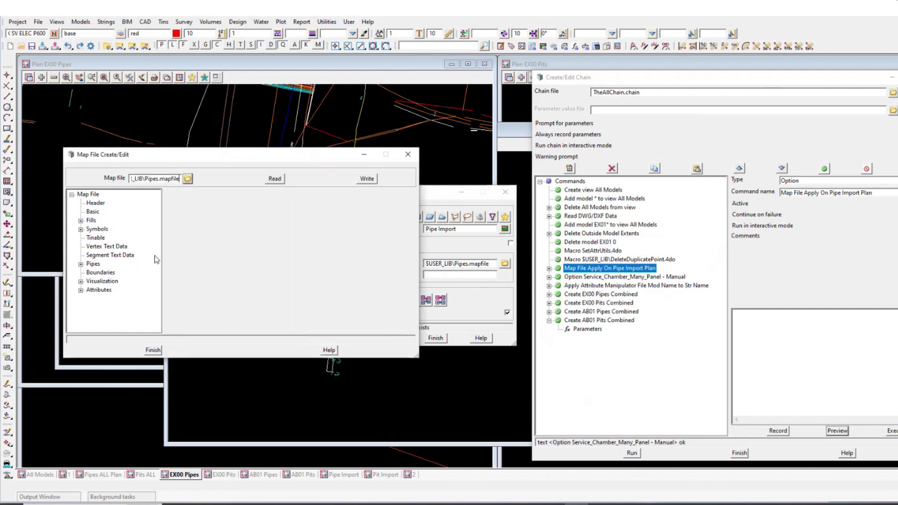
left_click(276, 178)
- Examine the map file's string pipe rules in an enlarged editor, including justification, shape, size and comment
left_click(80, 264)
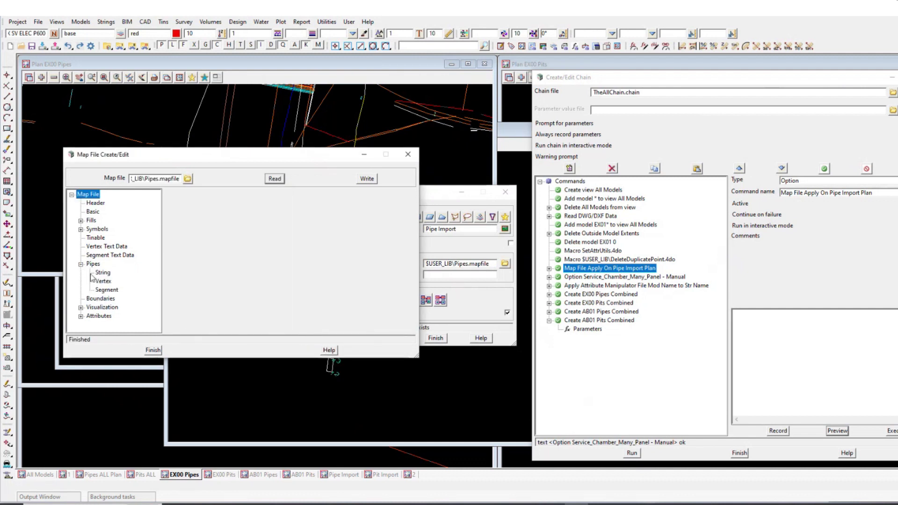
left_click(103, 273)
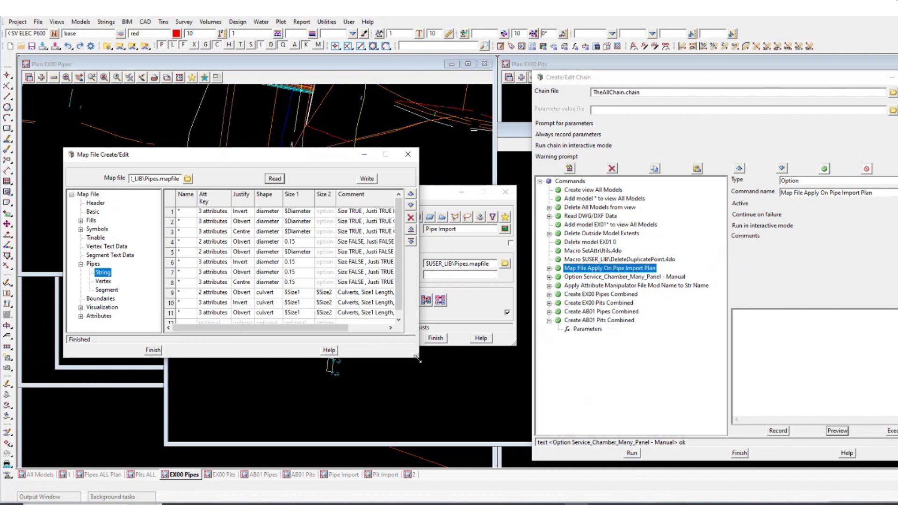
left_click_drag(416, 357, 490, 429)
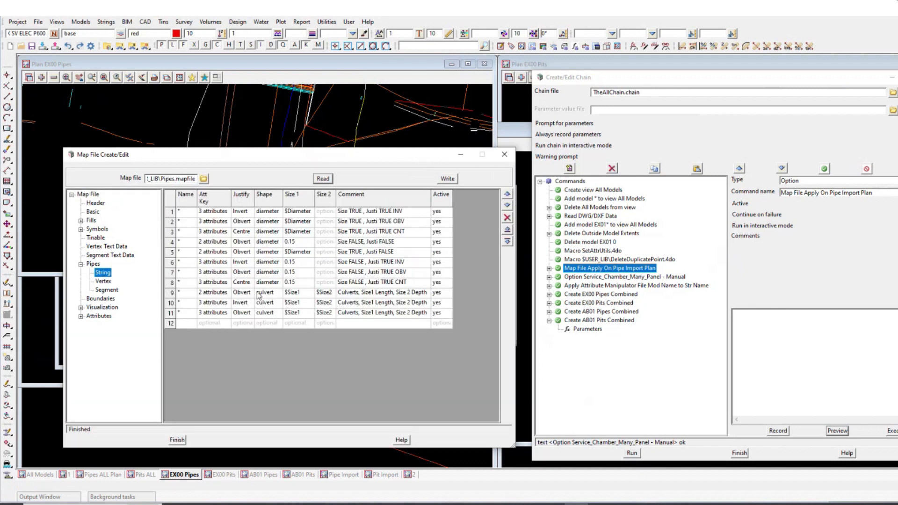
left_click_drag(320, 160, 598, 154)
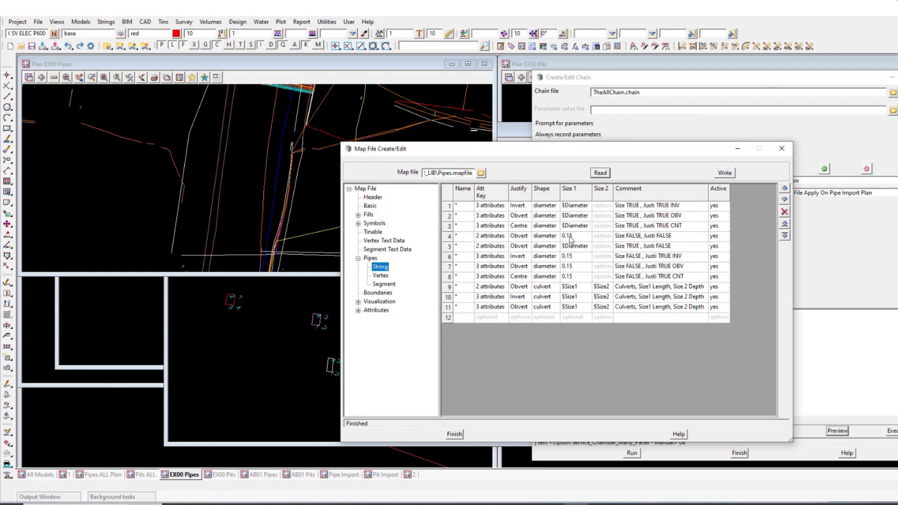
- Check the Size 1 entry of the fourth string pipe rule and close the map file editor
left_click(578, 237)
left_click(580, 235)
mouse_move(491, 291)
left_click(454, 434)
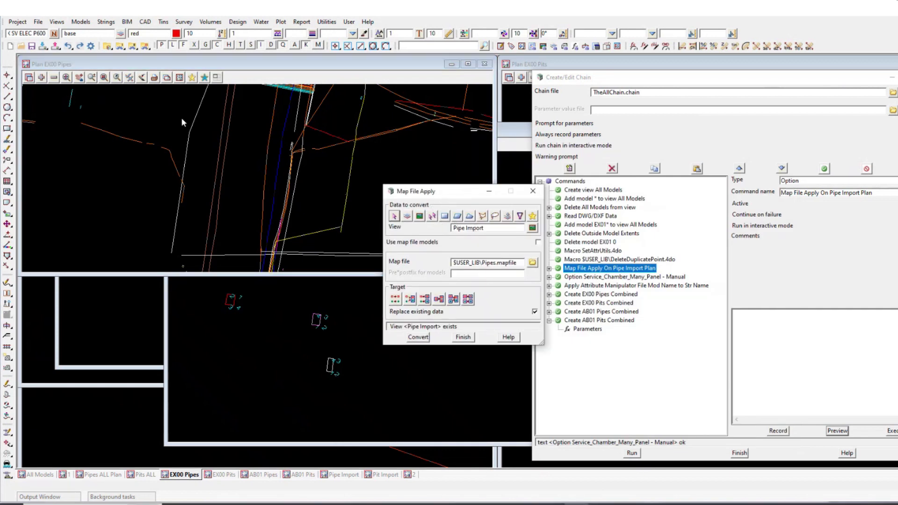
- Bring the Pipe Import plan forward and convert its pipes using Pipes.mapfile, replacing the existing data
left_click(342, 475)
scroll(240, 239, "up", 5)
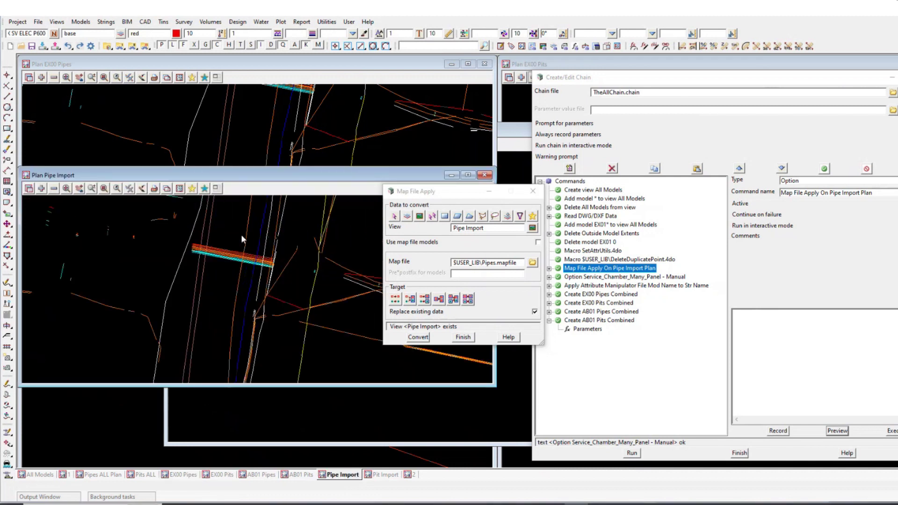
left_click(417, 337)
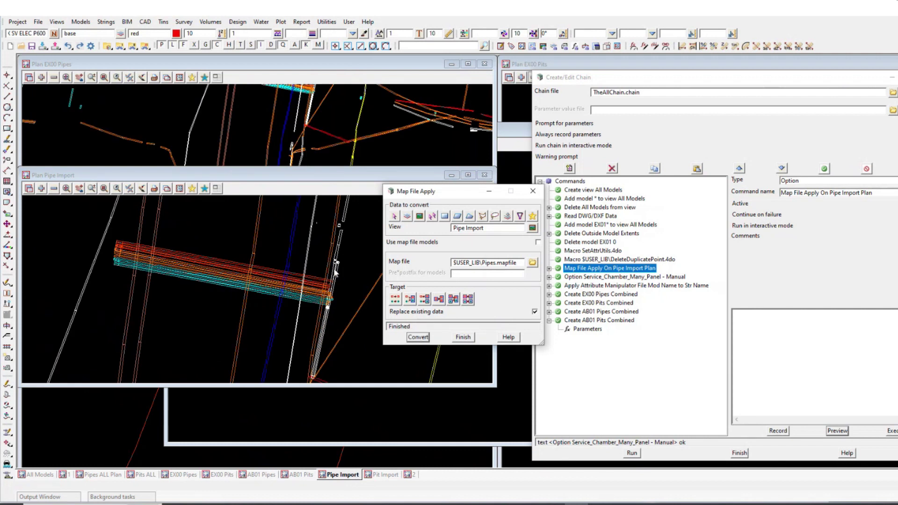
scroll(286, 287, "up", 3)
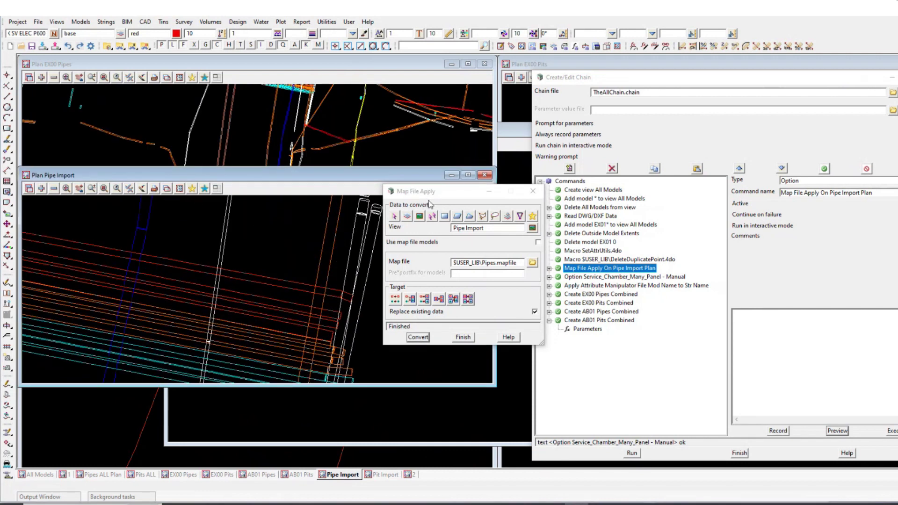
- Create a new Perspective OpenGL view and arrange it clear of the Map File Apply dialog
left_click_drag(449, 191, 651, 131)
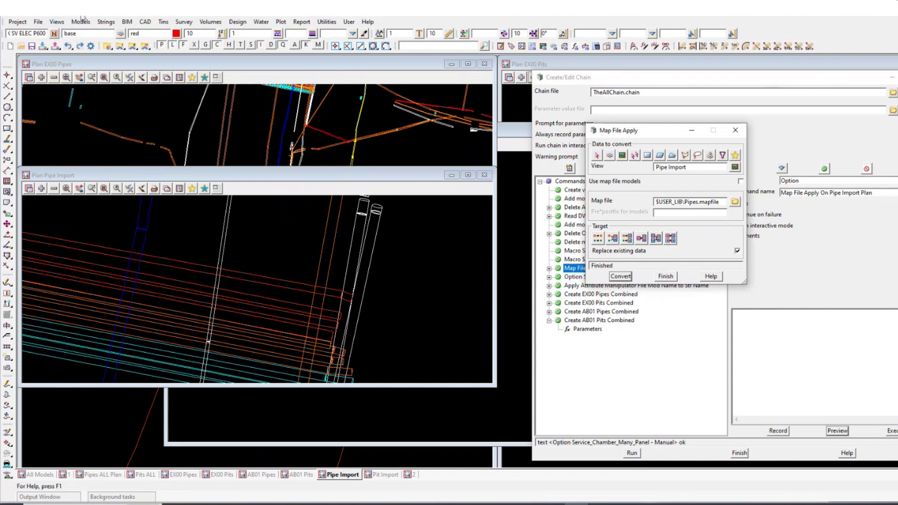
left_click(57, 21)
mouse_move(84, 32)
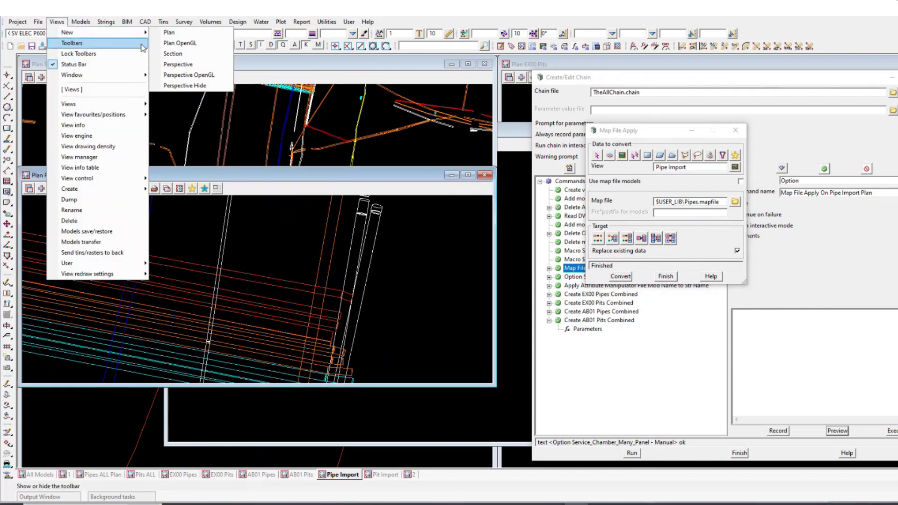
left_click(177, 77)
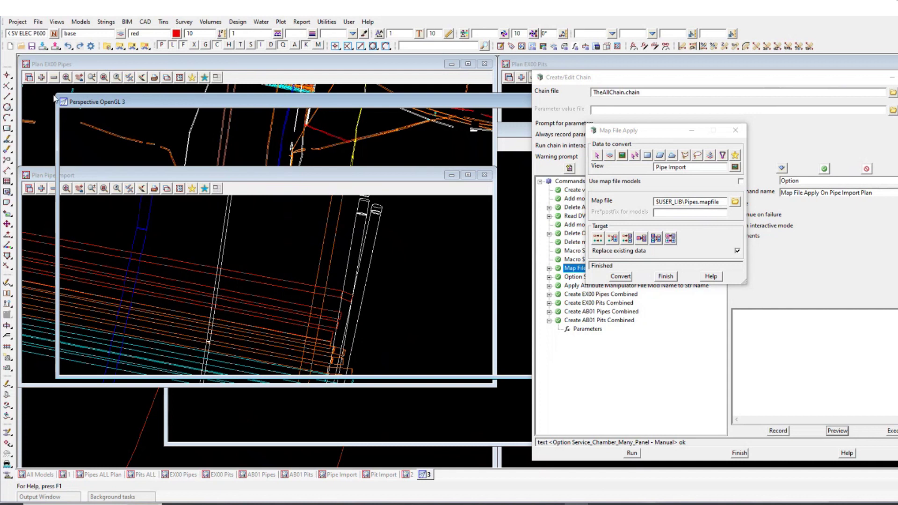
left_click_drag(94, 102, 671, 141)
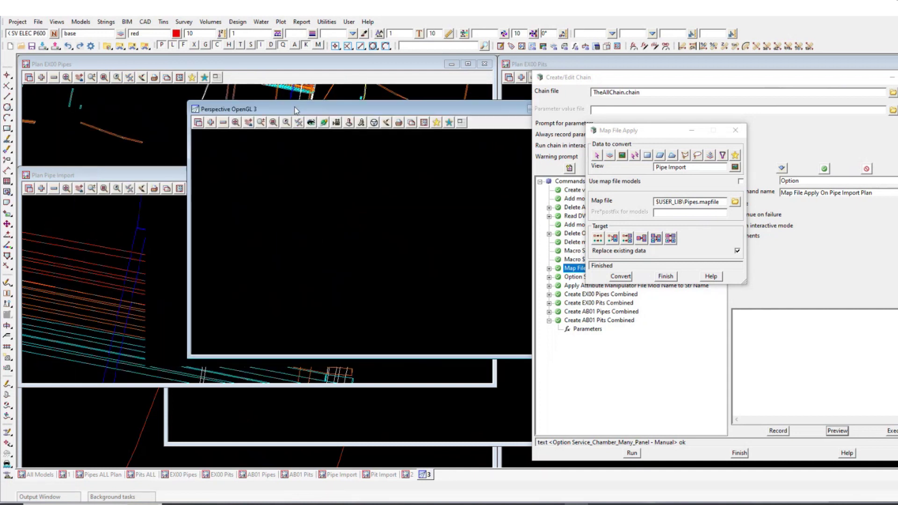
- Load the Pipe Import plan's models into the new perspective view
left_click(54, 189)
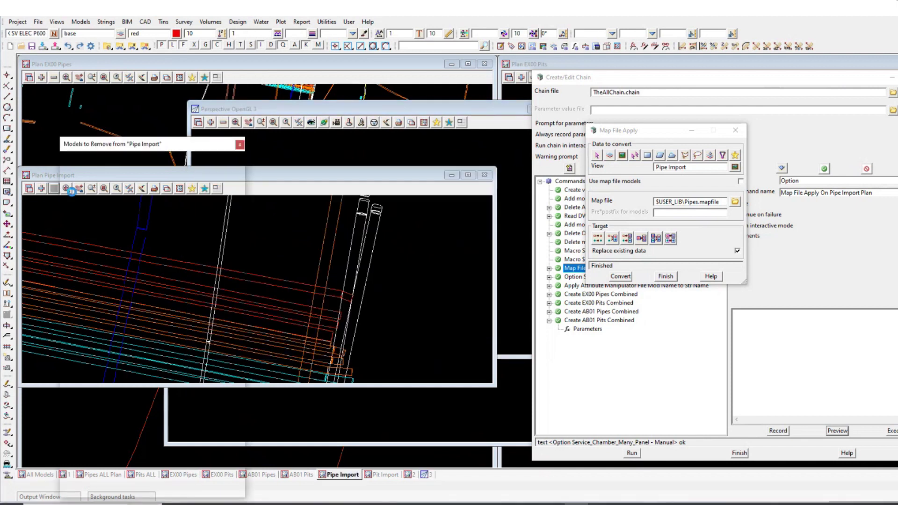
left_click_drag(240, 193, 246, 469)
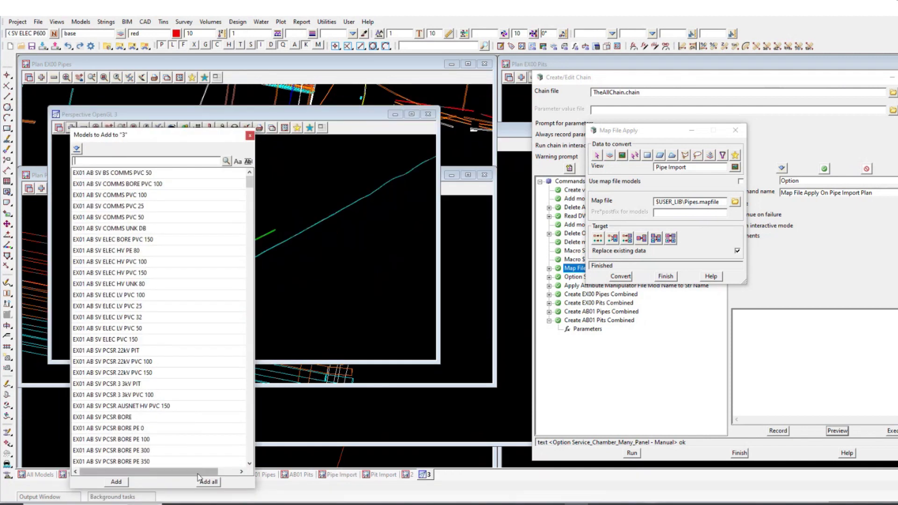
left_click(206, 482)
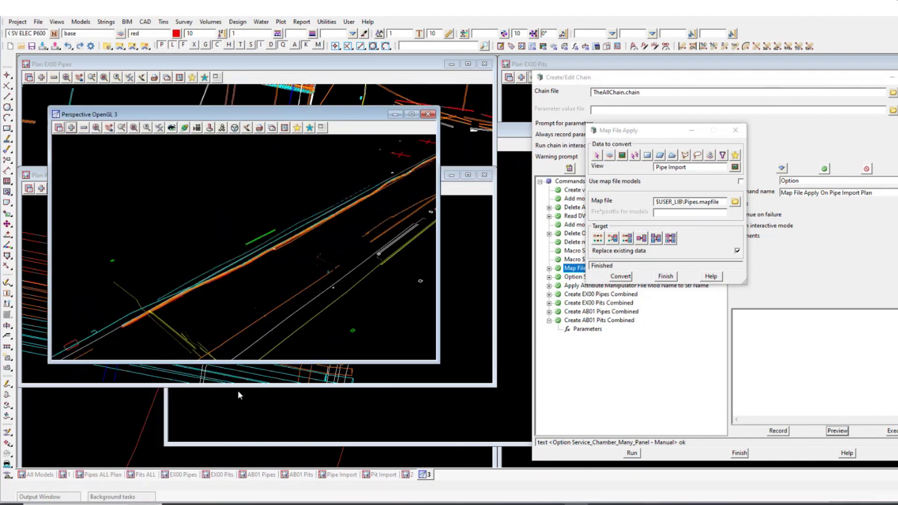
- Inquire on the railway signal, PCSR 22kV, PCSR PVC 100 and gas pipes in perspective to check their diameters and justification
scroll(110, 336, "up", 5)
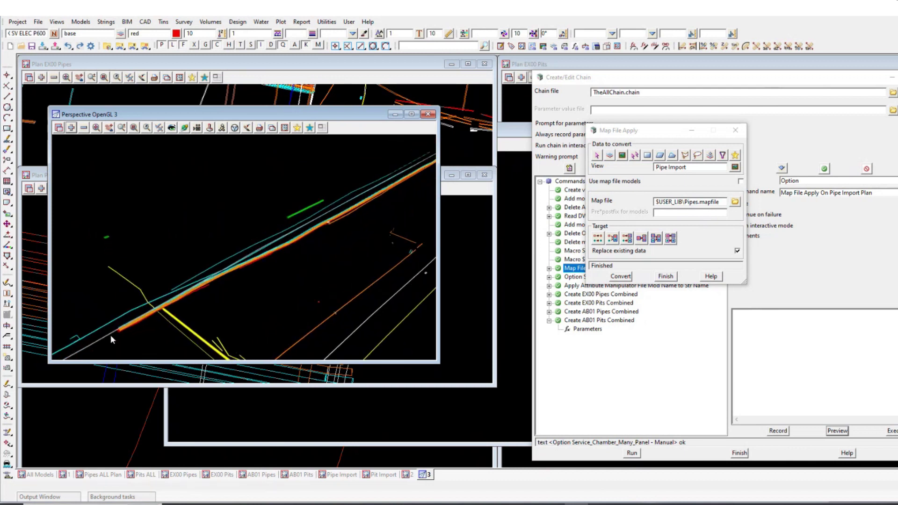
left_click(112, 331)
scroll(116, 328, "up", 5)
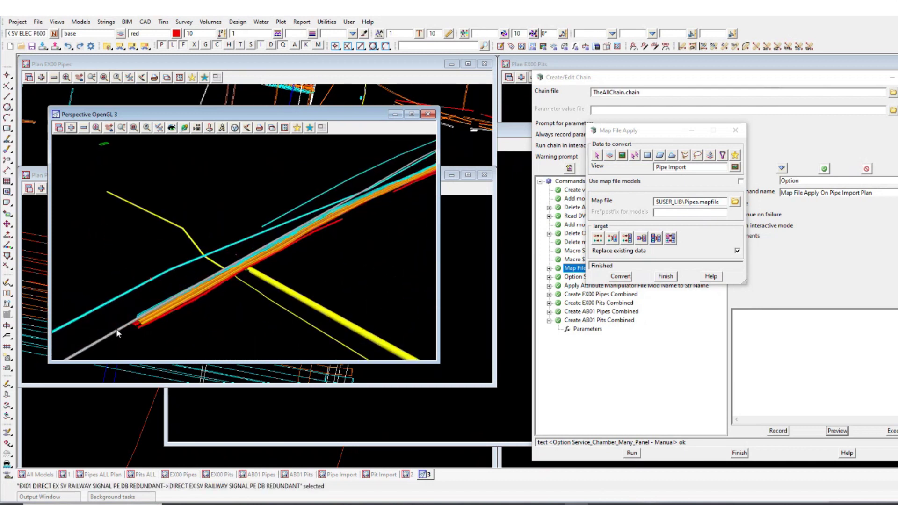
scroll(142, 326, "up", 5)
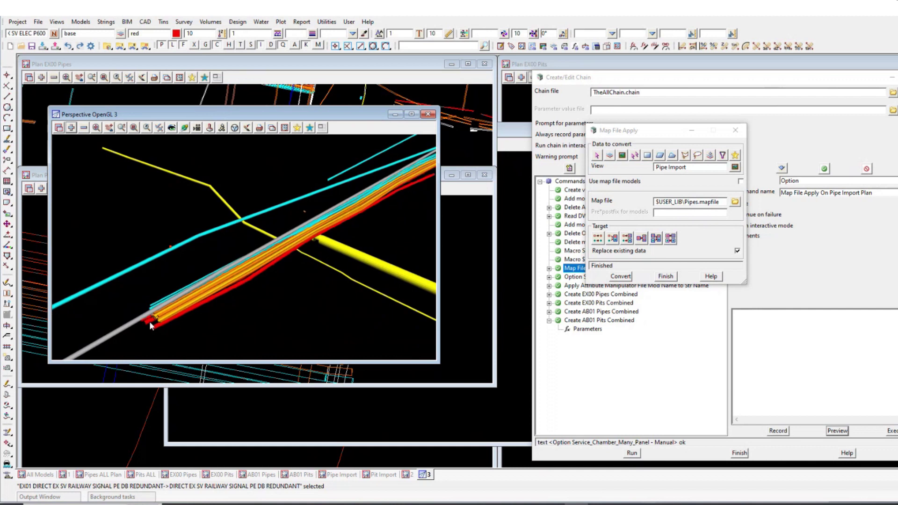
scroll(165, 325, "up", 6)
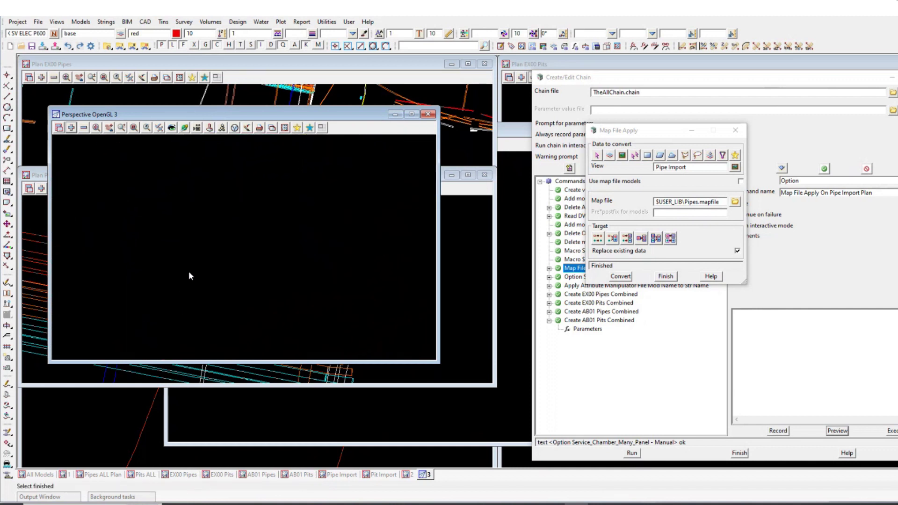
scroll(189, 271, "down", 3)
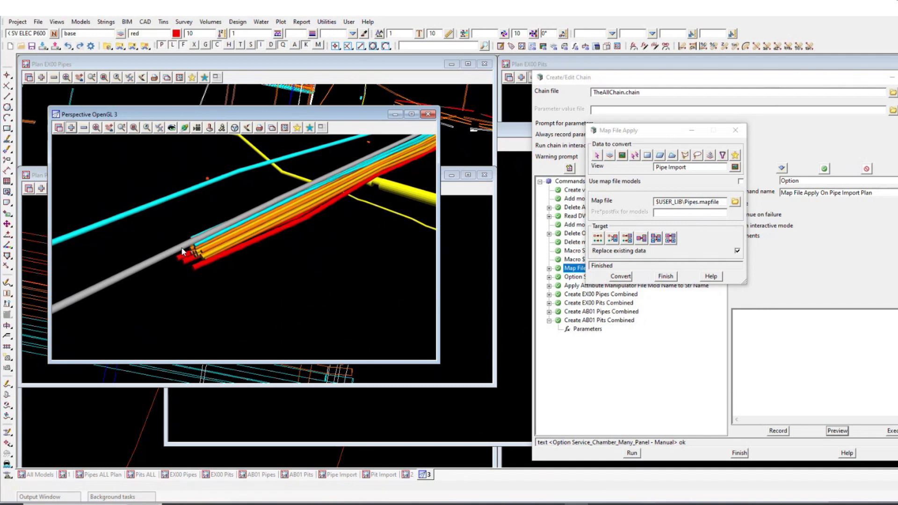
left_click(182, 251)
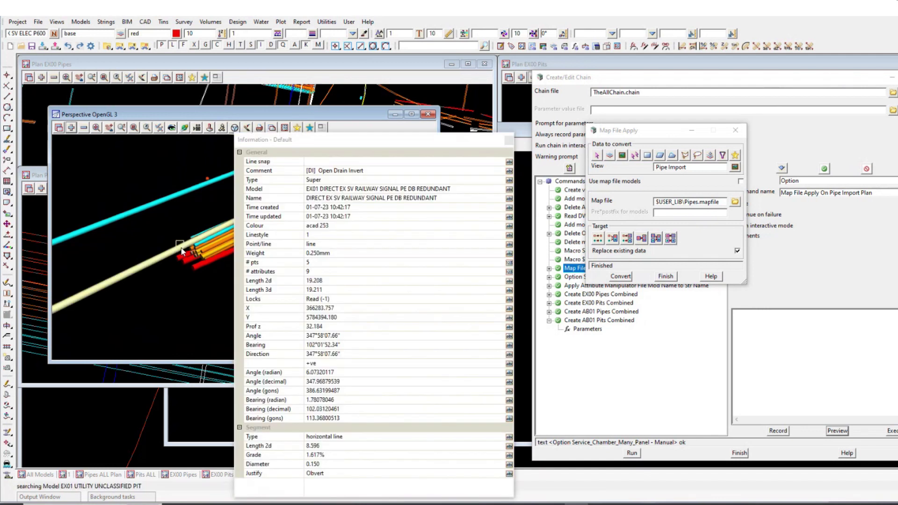
left_click(184, 258)
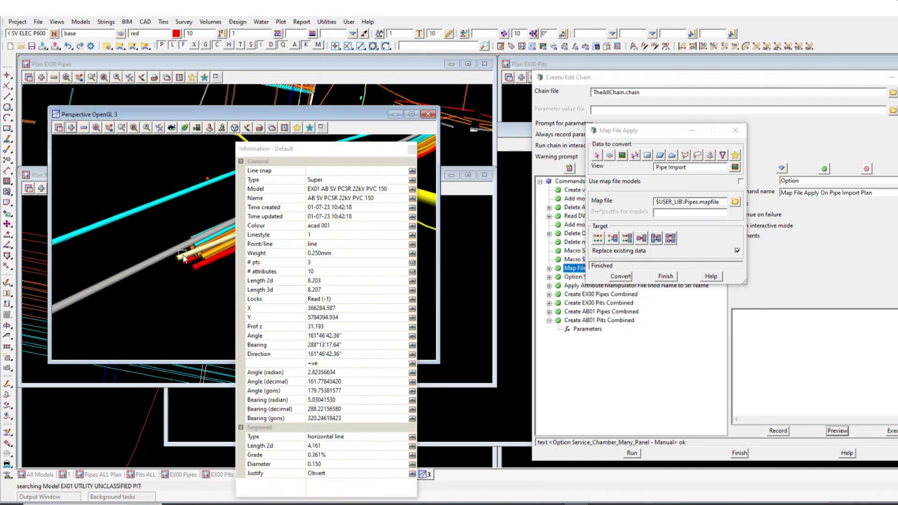
left_click(205, 257)
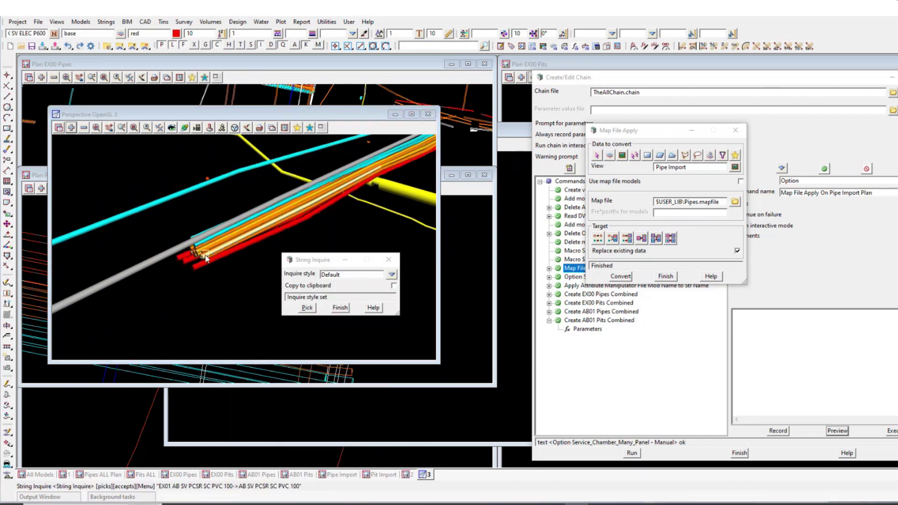
scroll(202, 258, "up", 1)
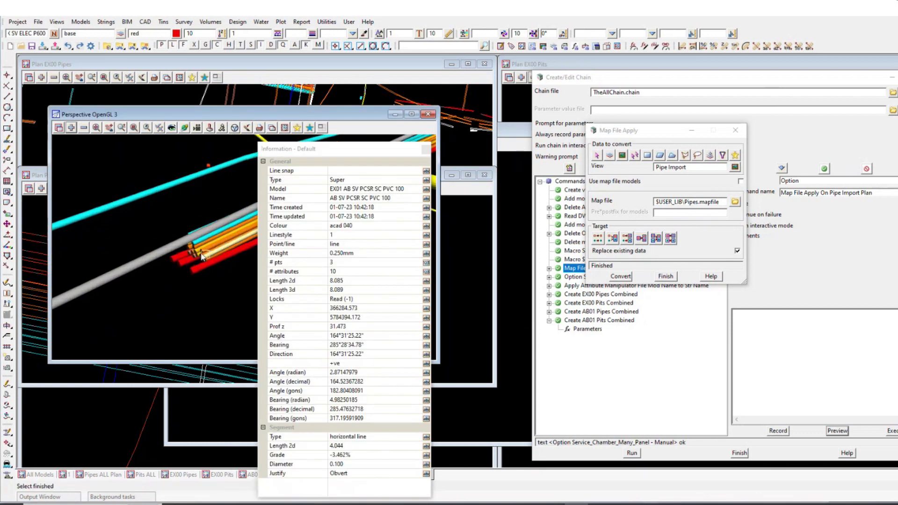
key("Escape")
scroll(392, 183, "down", 1)
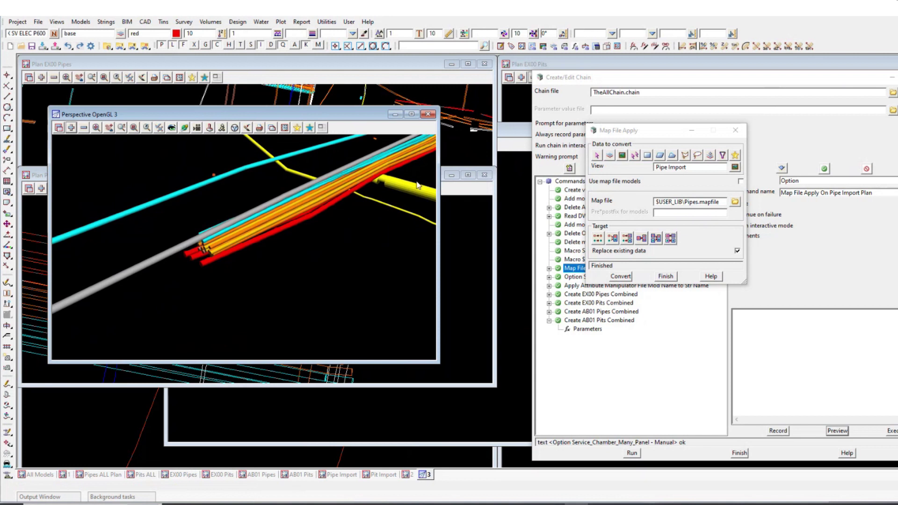
left_click(412, 189)
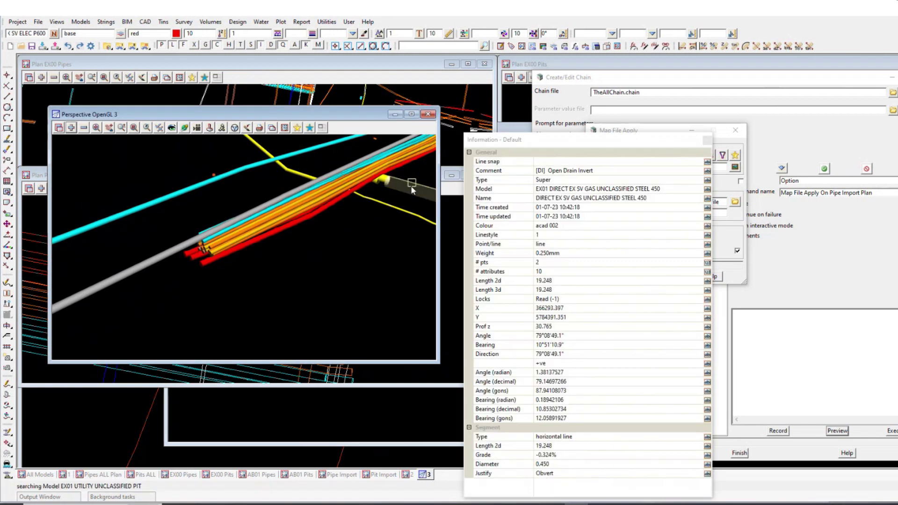
key("Escape")
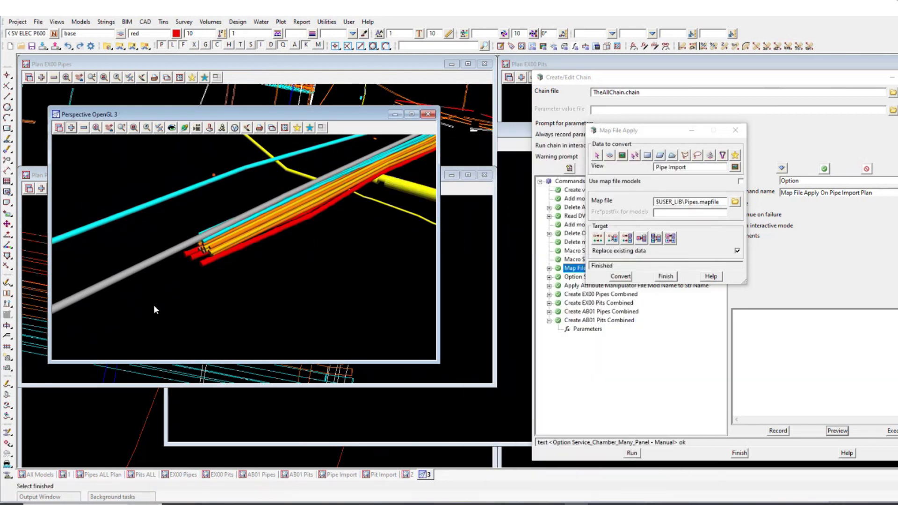
- Remove all models from the perspective view
scroll(217, 240, "down", 2)
left_click(83, 127)
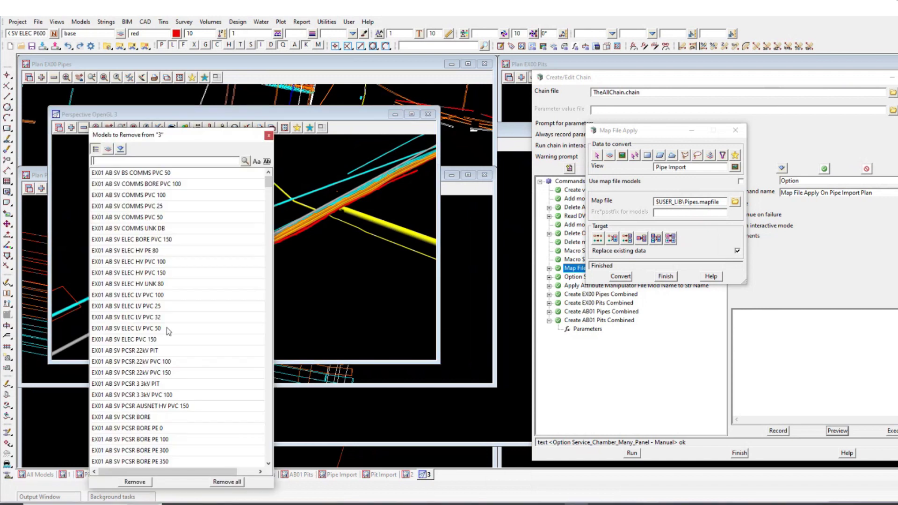
left_click(91, 159)
- Filter the models by "cul" and add all matching drainage culvert models to the perspective view
left_click(71, 127)
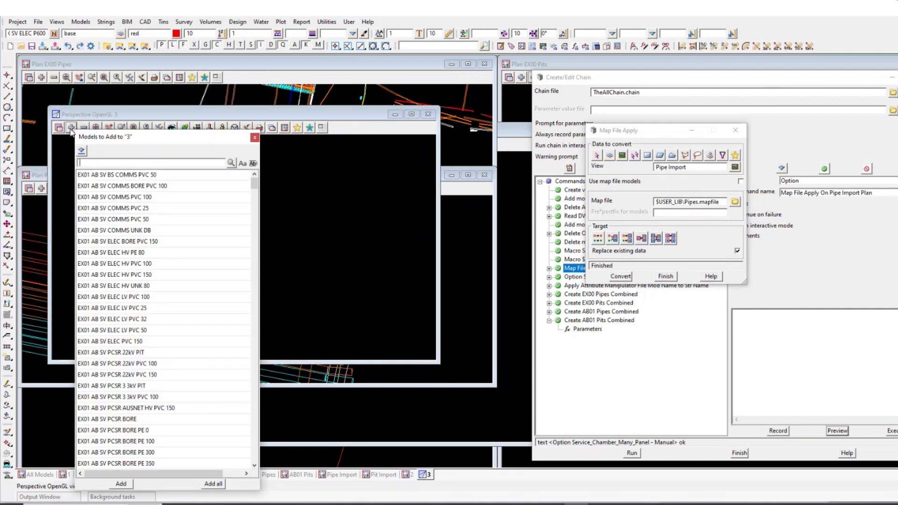
type("culv")
key("BackSpace")
key("BackSpace")
key("BackSpace")
key("BackSpace")
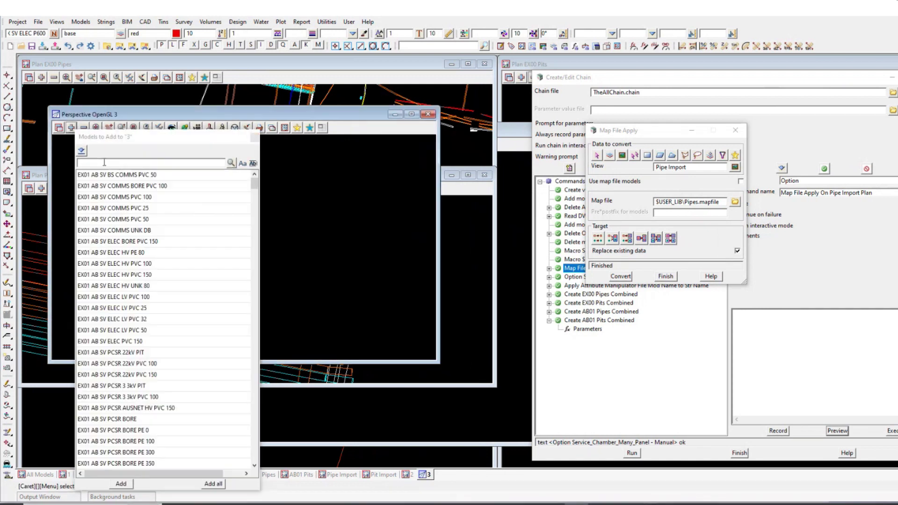
type("cul")
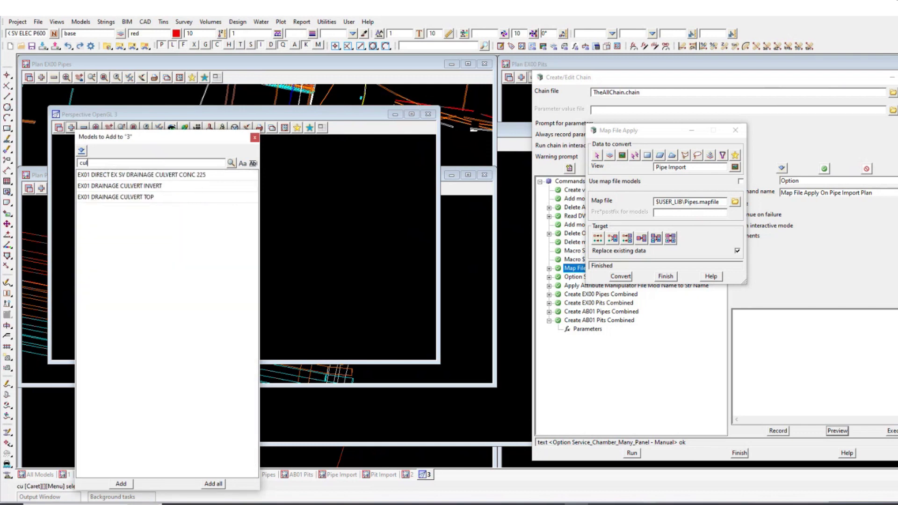
left_click_drag(145, 175, 149, 332)
left_click(213, 483)
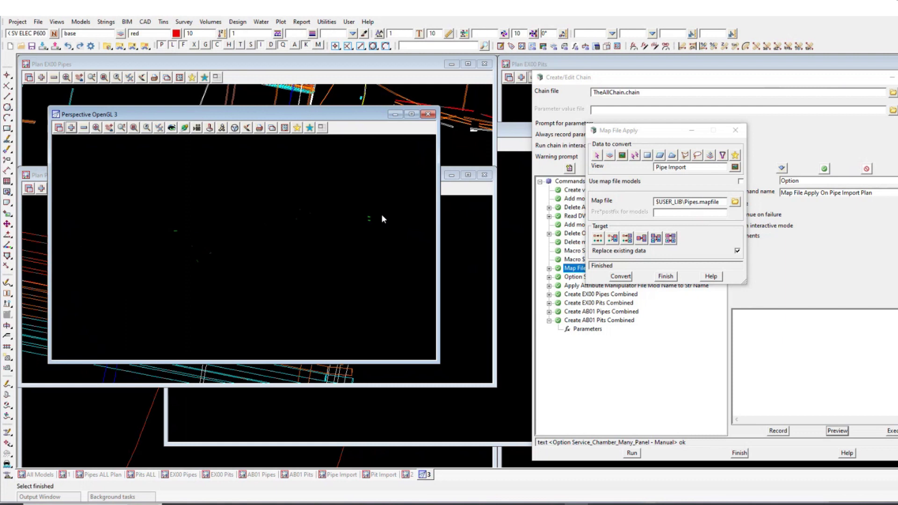
- Examine the box shapes of the mapped drainage culverts from a low 3D angle
scroll(378, 217, "up", 5)
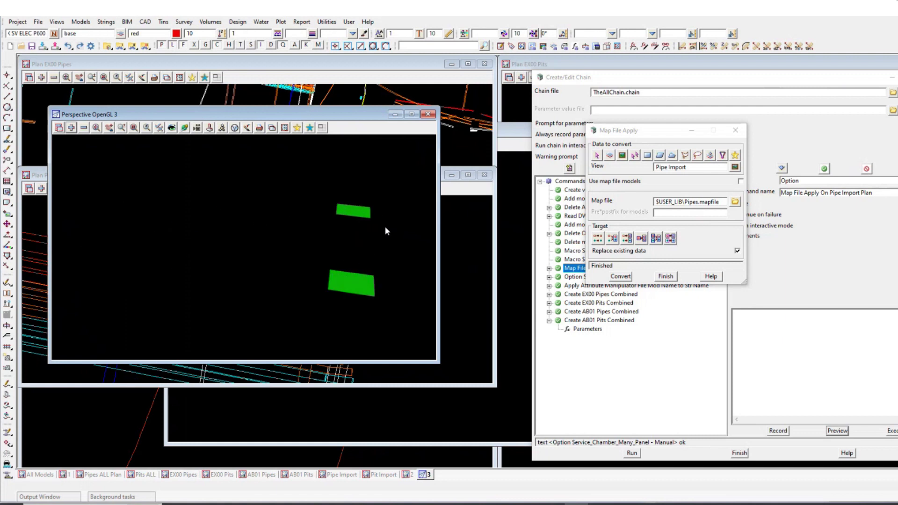
scroll(403, 294, "up", 3)
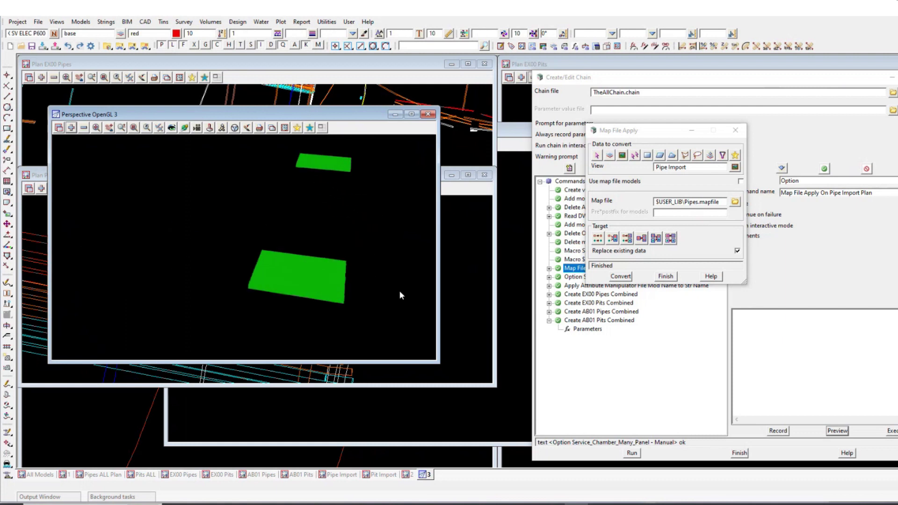
left_click(183, 126)
mouse_move(308, 273)
left_mouse_down()
mouse_move(217, 256)
mouse_move(179, 227)
mouse_move(295, 283)
mouse_move(309, 275)
mouse_move(241, 248)
mouse_move(257, 274)
mouse_move(263, 240)
mouse_move(318, 290)
mouse_move(314, 283)
left_mouse_up()
- Close the Map File Apply dialog and clear the culvert models from the perspective view
left_click_drag(646, 134, 213, 134)
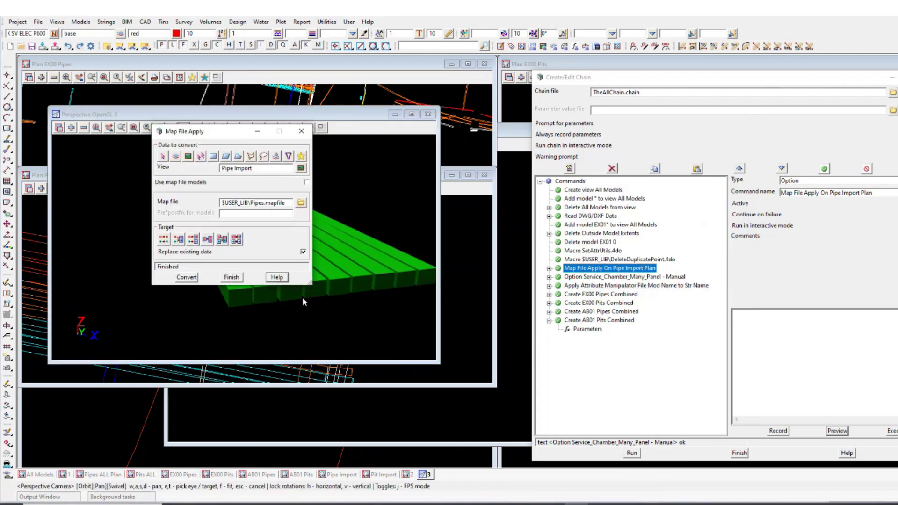
left_click(232, 280)
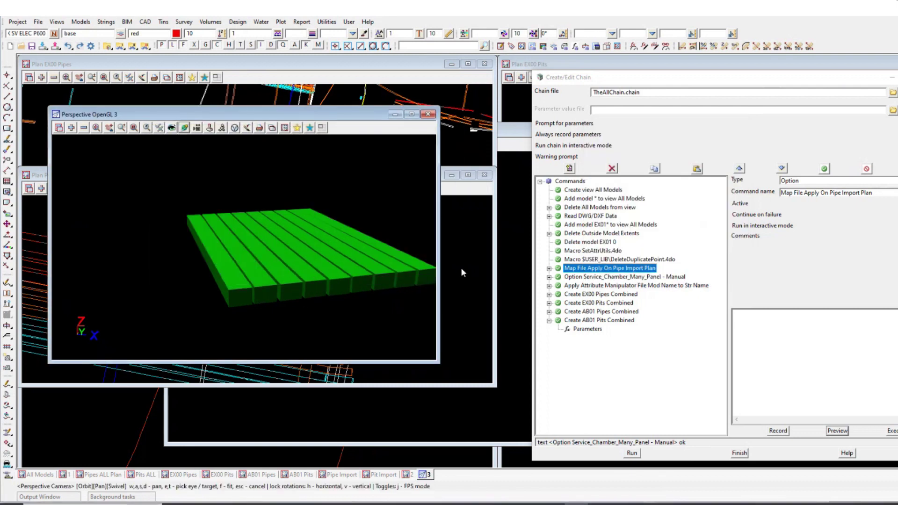
left_click(83, 127)
left_click_drag(147, 177, 156, 239)
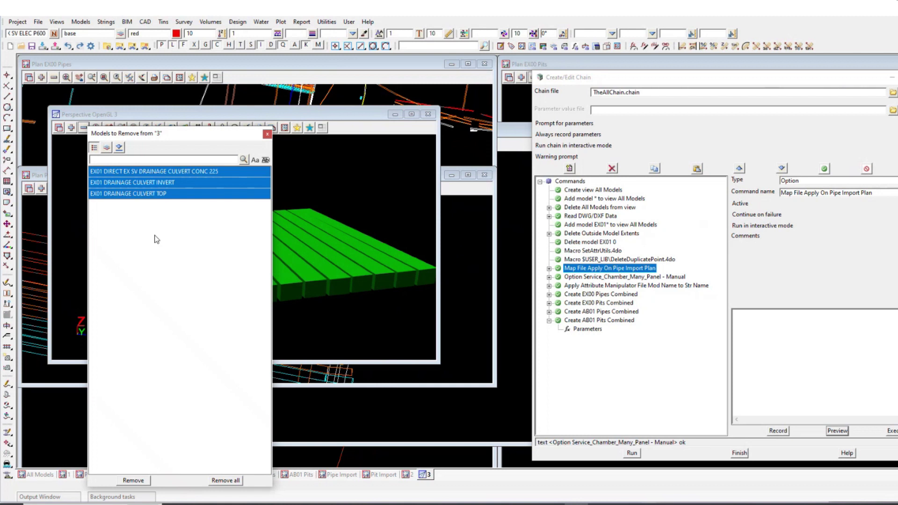
left_click(226, 481)
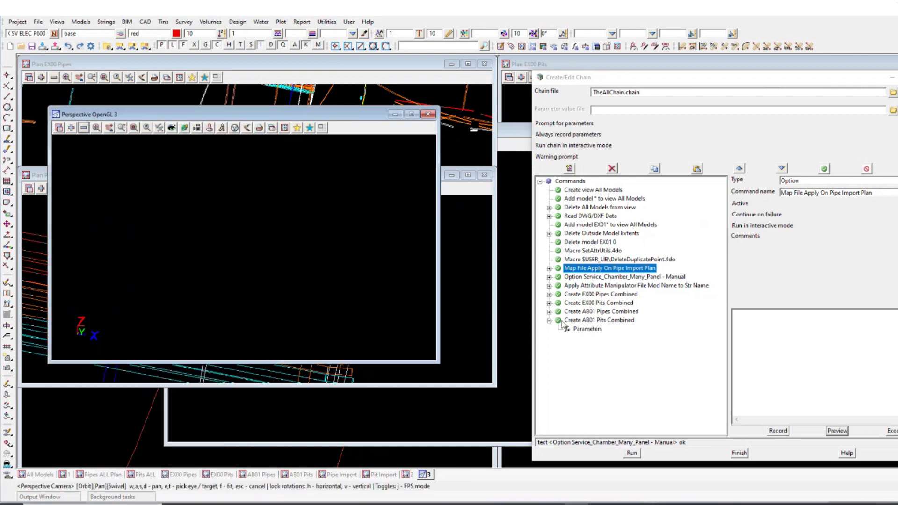
- Preview the chain's Option Service_Chamber_Many_Panel - Manual command
left_click(622, 277)
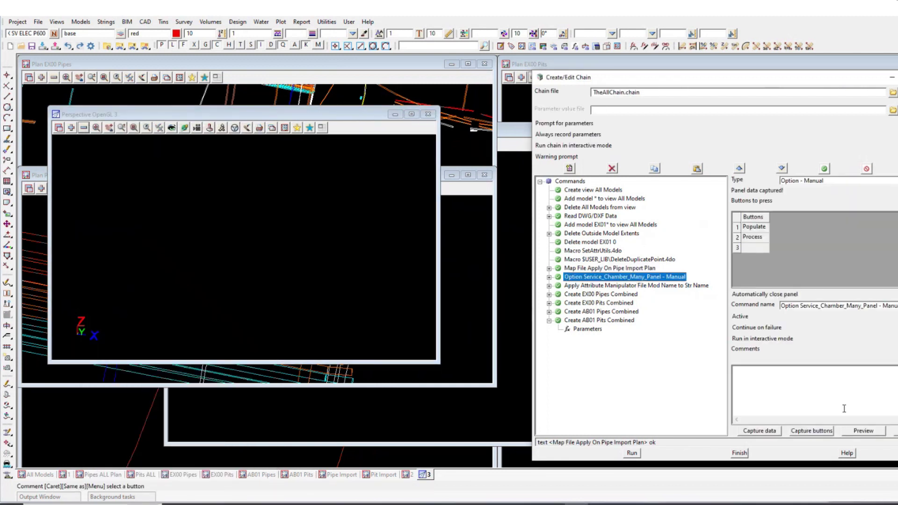
left_click(860, 432)
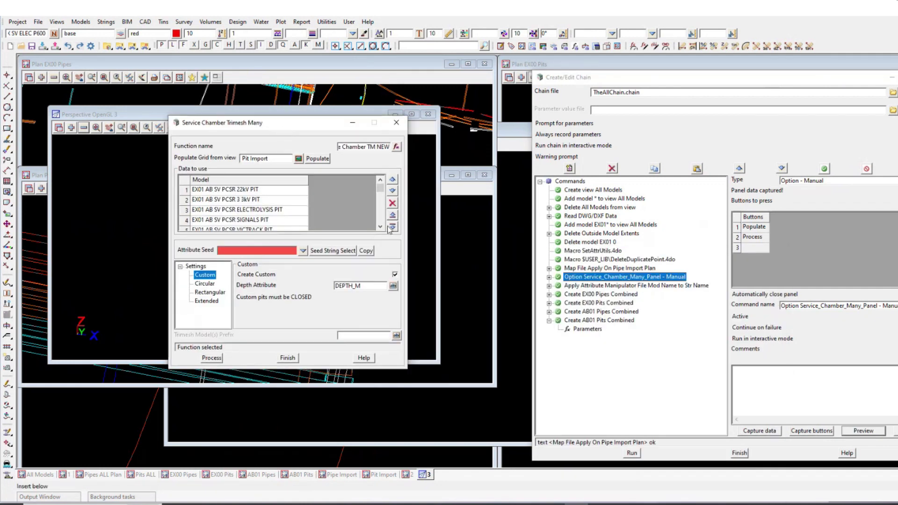
- Process the service chamber trimeshes for the Pit Import models and show the Circular pit settings
left_click(214, 359)
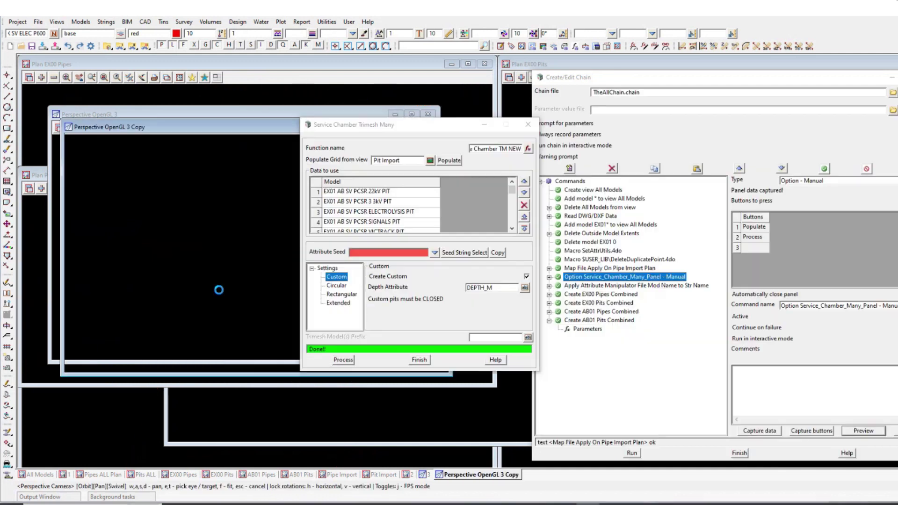
left_click(607, 231)
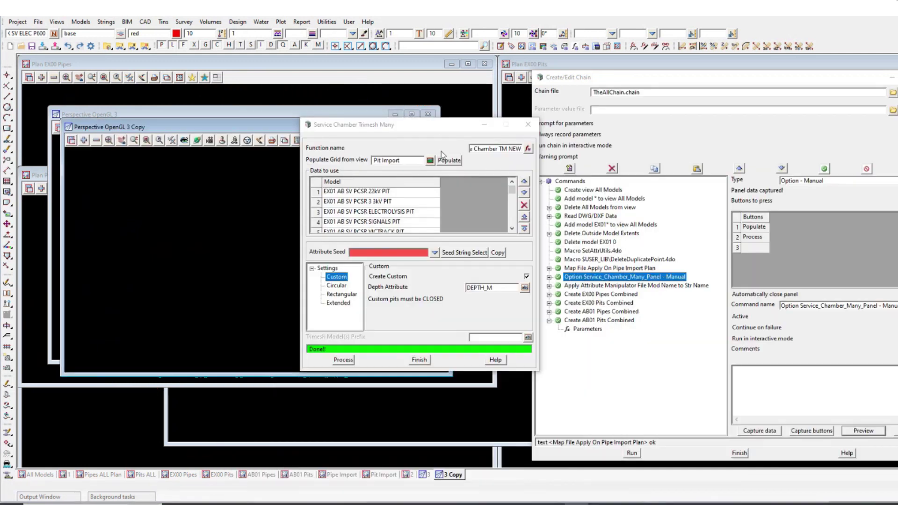
left_click(337, 286)
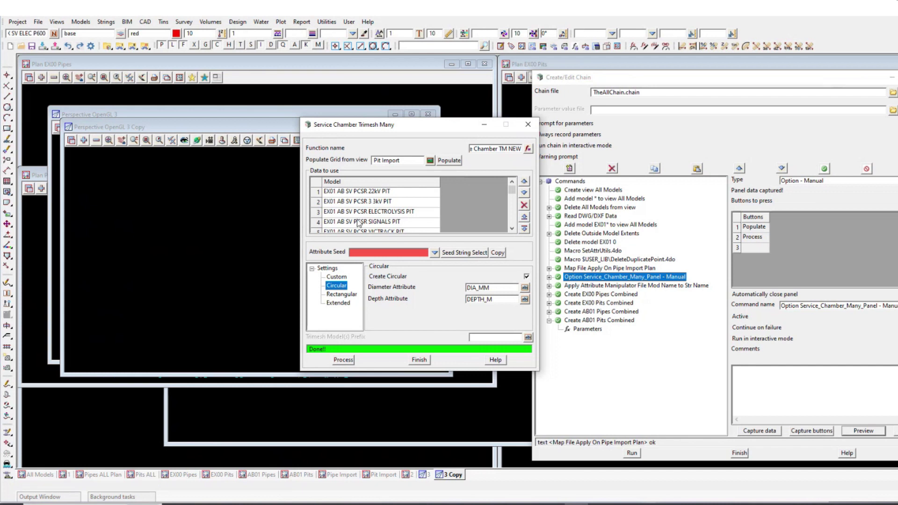
- Move the Service Chamber Trimesh Many dialog aside and remove all models from the Perspective OpenGL 3 view
left_click_drag(342, 125, 386, 150)
left_click(112, 139)
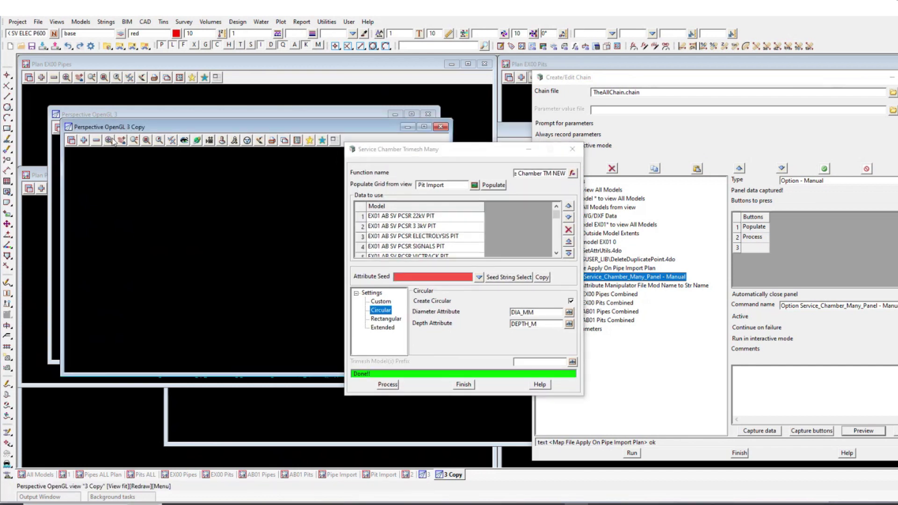
left_click(110, 142)
left_click(111, 115)
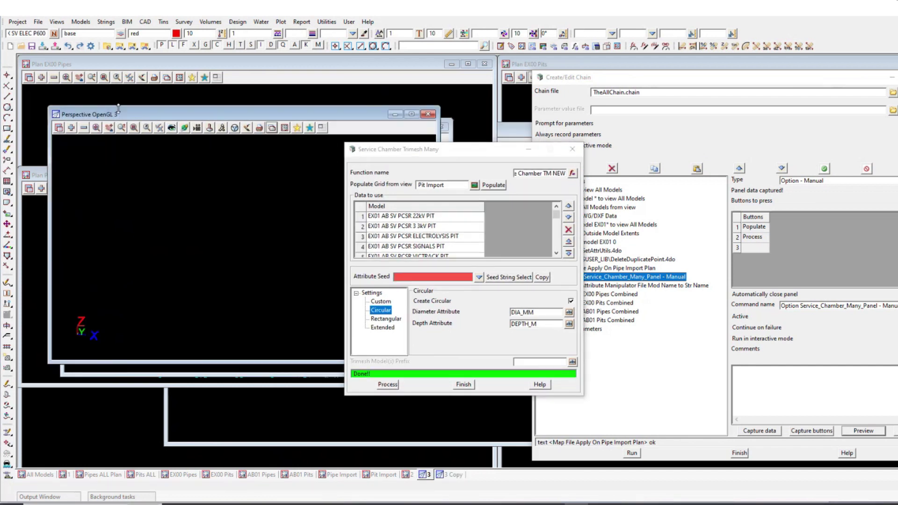
left_click(85, 128)
left_click(235, 489)
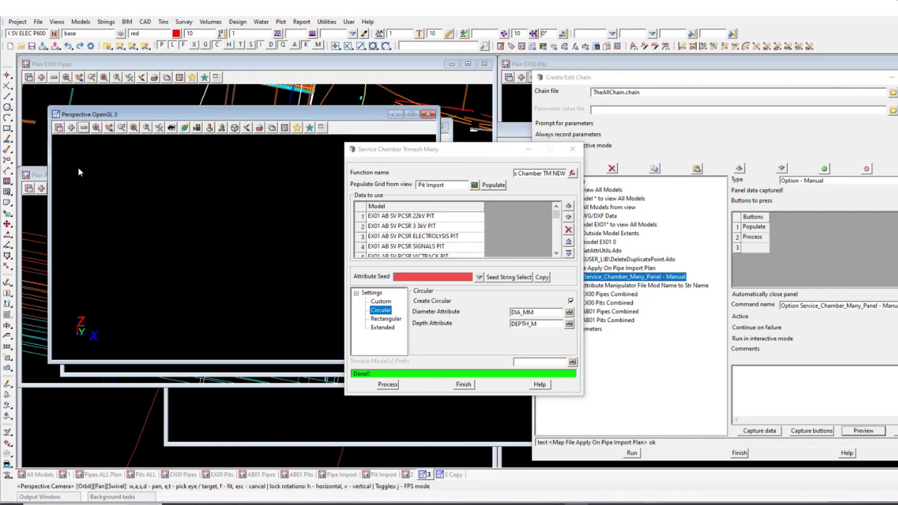
- Filter the available models by "pit" and add all matching pit models to the Perspective OpenGL 3 view
left_click(71, 128)
type("pit*")
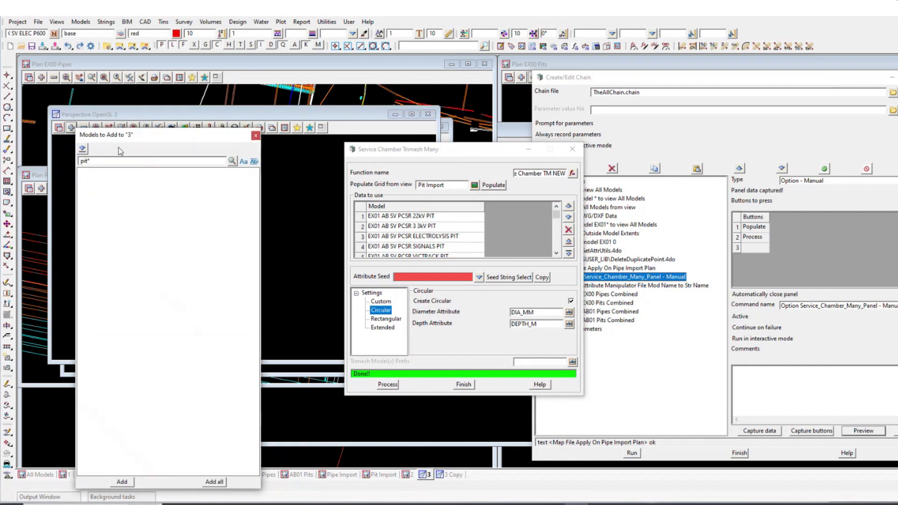
key("Escape")
left_click(71, 127)
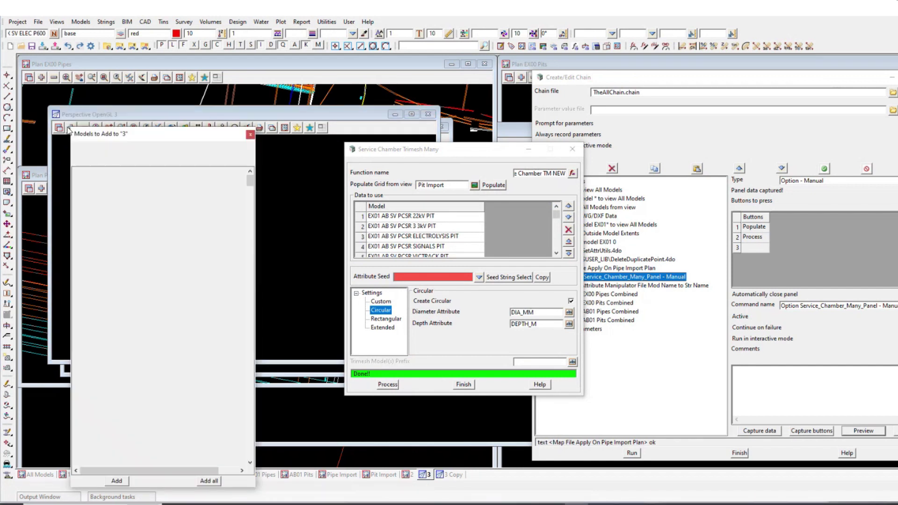
type("pit")
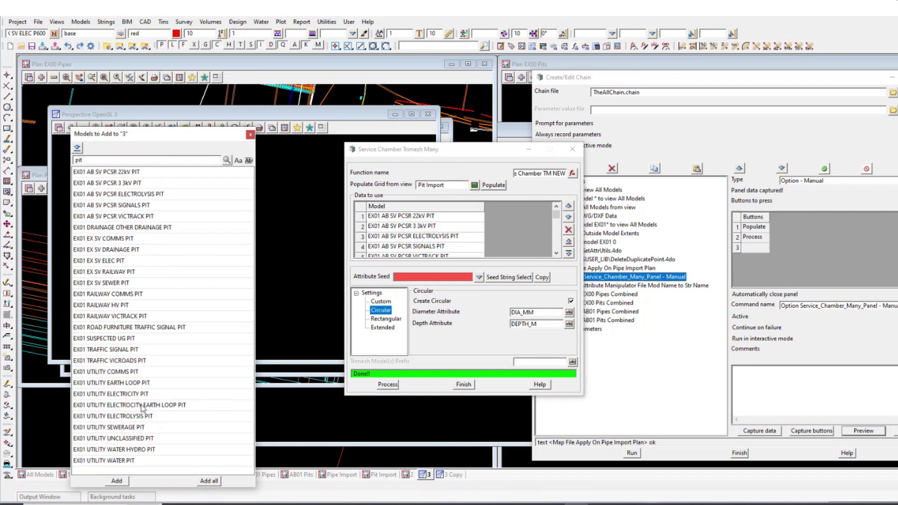
left_click(209, 481)
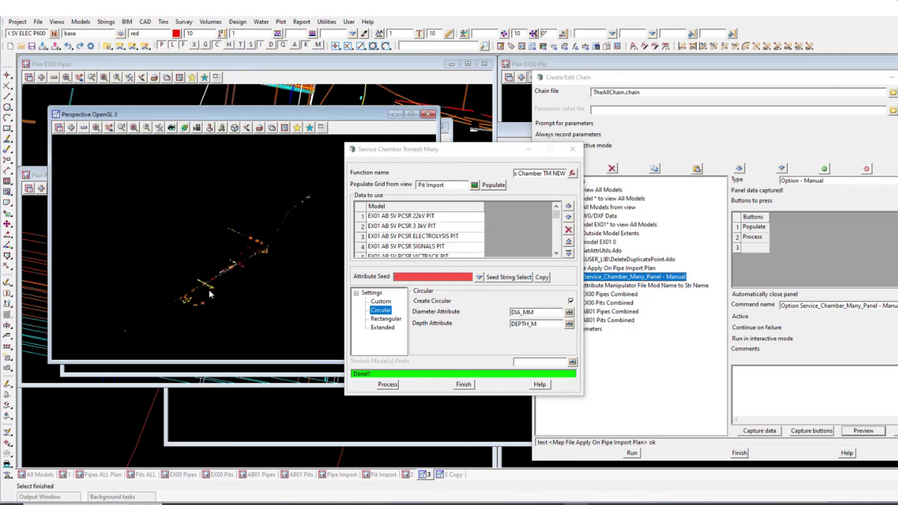
- Examine the generated pit trimeshes up close from several 3D angles, with the trimesh dialog moved clear of the view
scroll(207, 285, "up", 5)
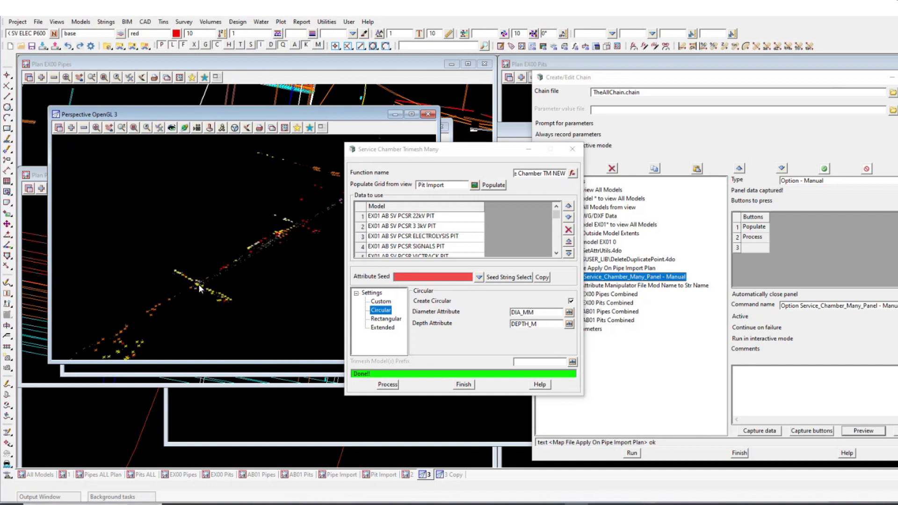
scroll(199, 284, "up", 5)
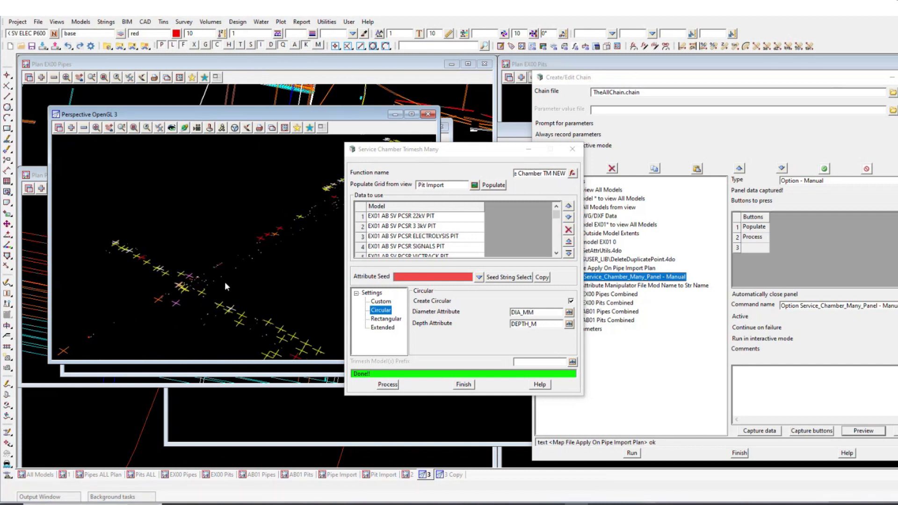
scroll(212, 278, "up", 5)
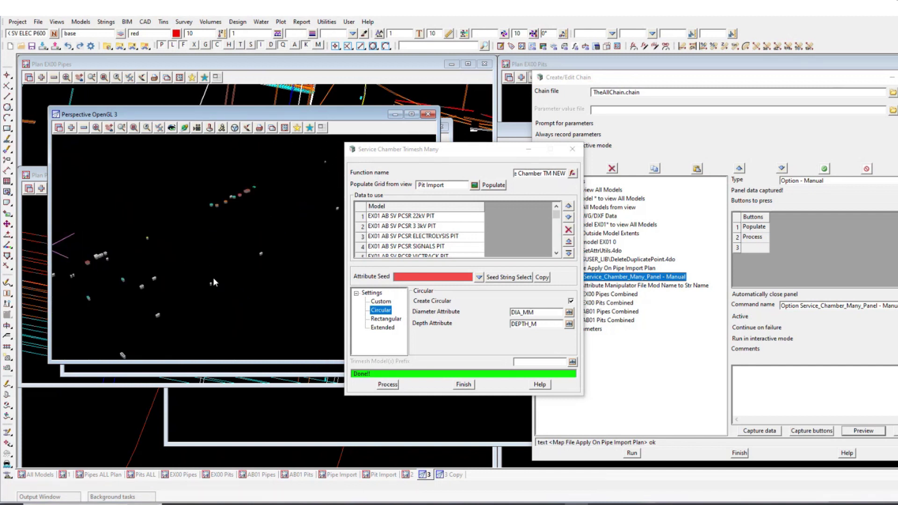
scroll(213, 281, "up", 2)
scroll(139, 277, "up", 1)
left_click_drag(397, 150, 491, 129)
left_click(184, 127)
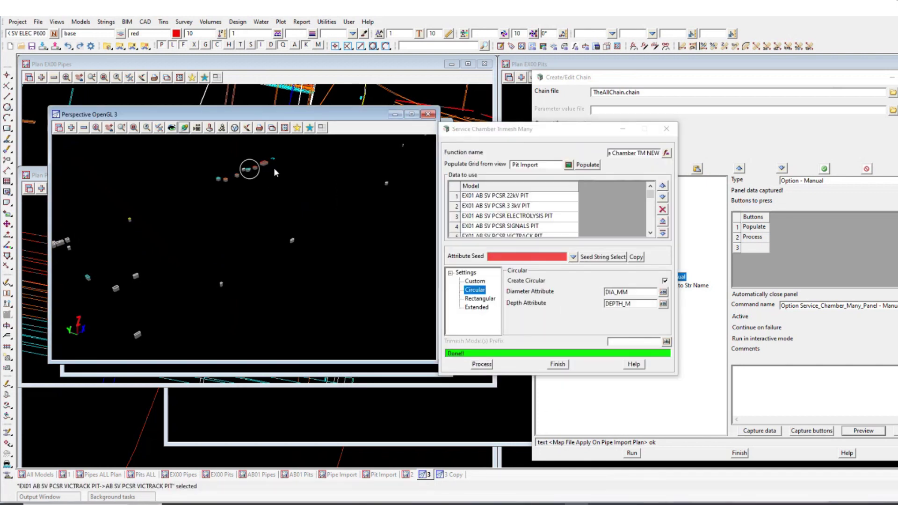
left_click_drag(274, 167, 186, 288)
scroll(138, 274, "up", 5)
left_click_drag(120, 265, 158, 257)
scroll(158, 257, "down", 5)
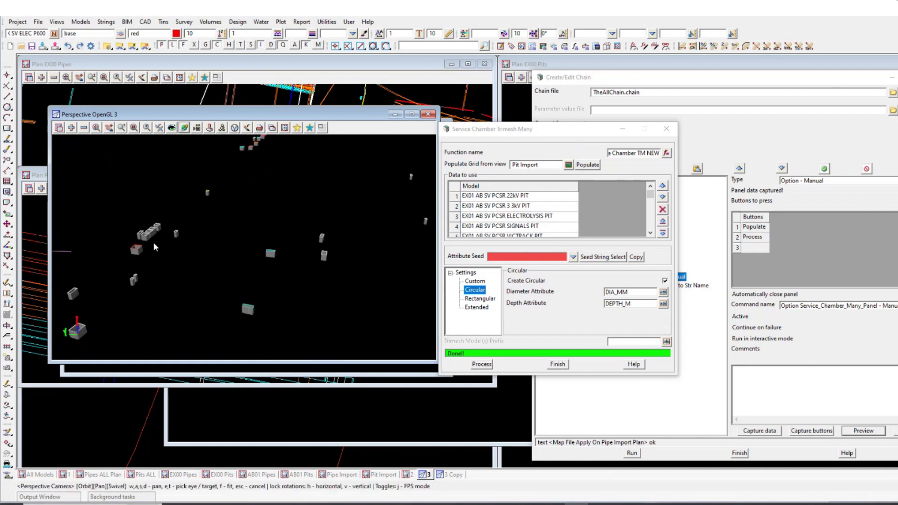
scroll(152, 235, "up", 2)
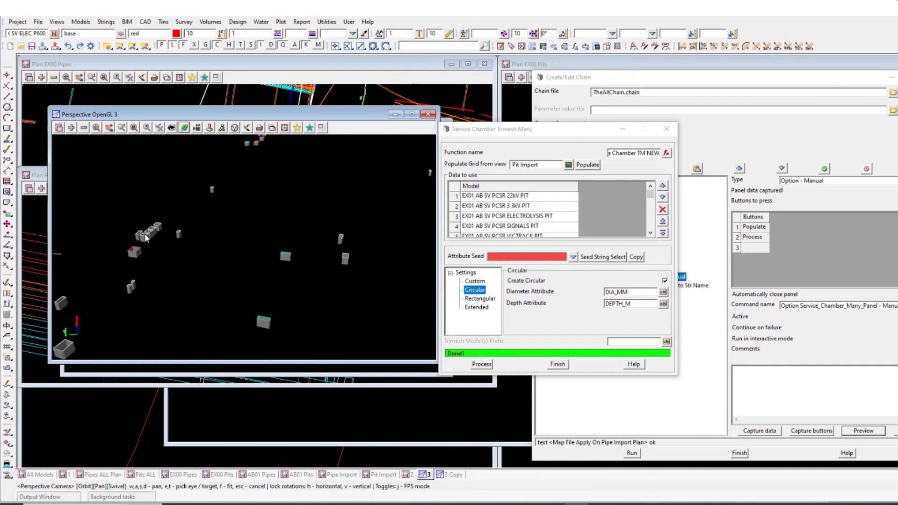
- Inspect the string attributes of a utility comms pit, enlarging the String Attributes dialog to show every attribute value
key("ctrl+a")
left_click(141, 237)
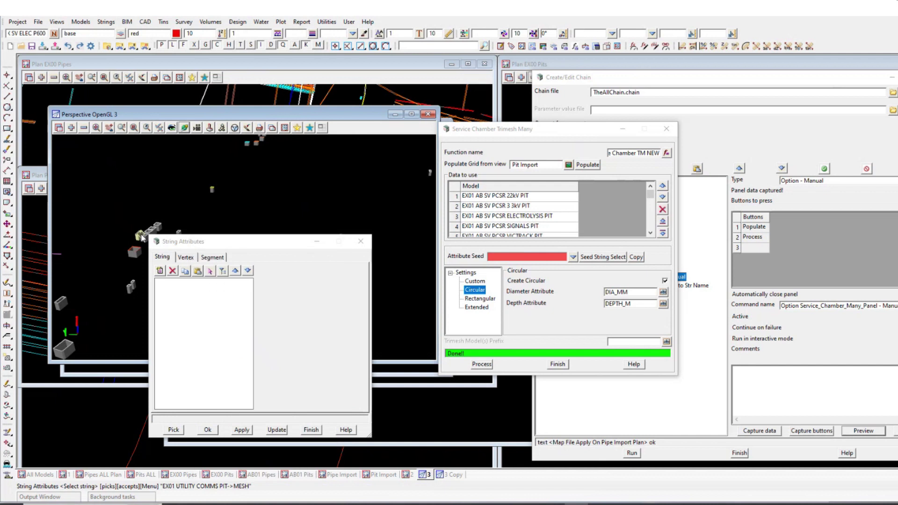
left_click(142, 238)
middle_click(144, 239)
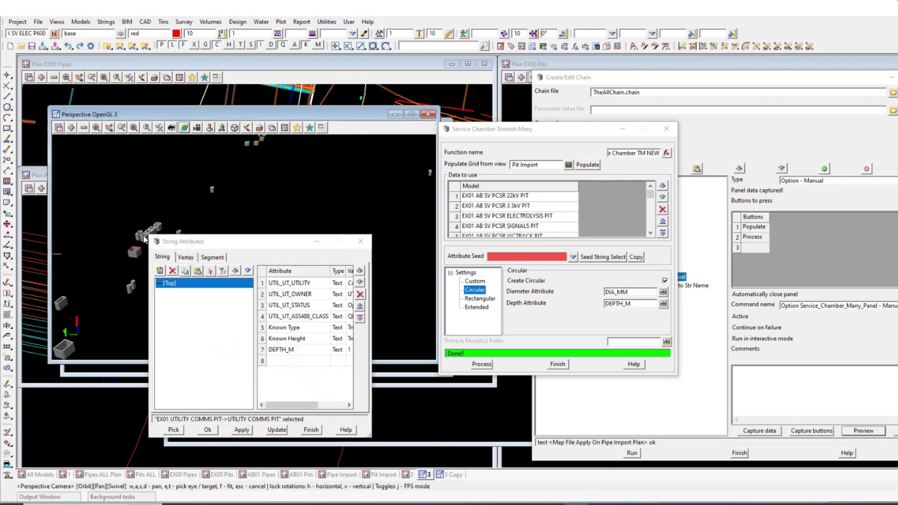
left_click(308, 407)
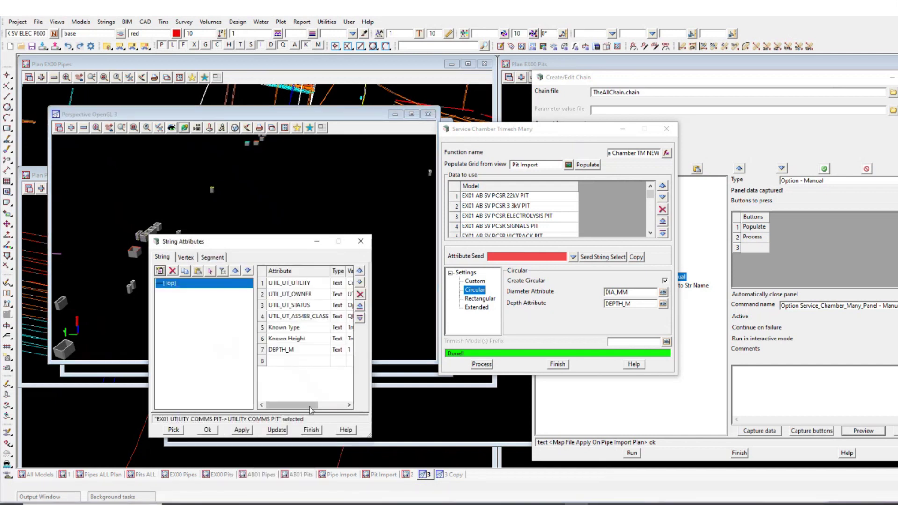
left_click_drag(310, 410, 331, 410)
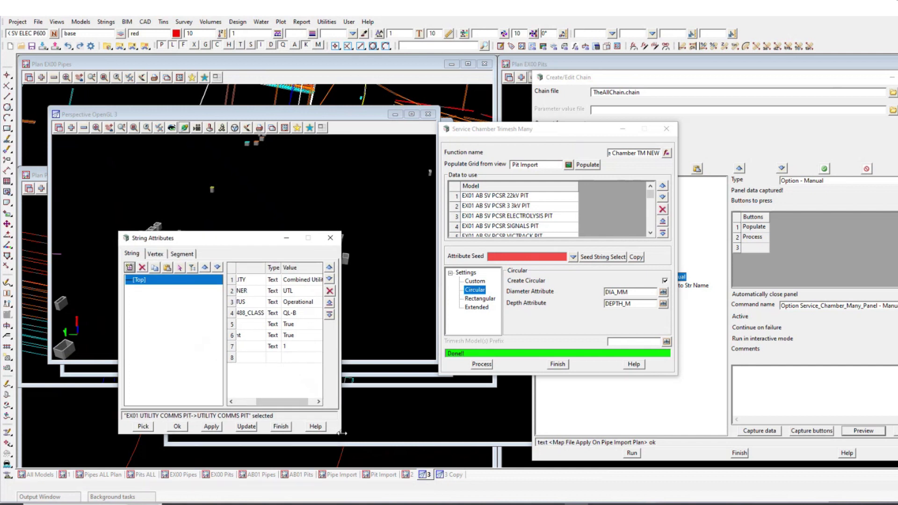
left_click_drag(342, 435, 450, 478)
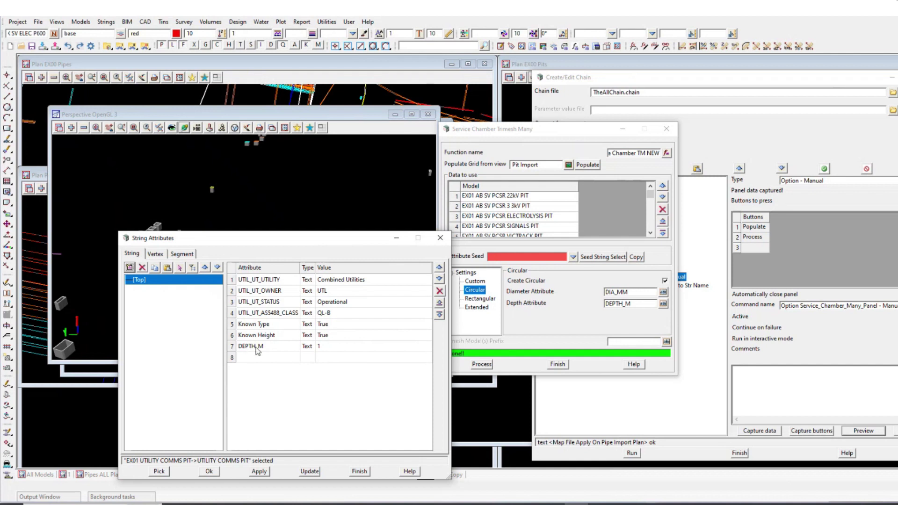
left_click_drag(262, 237, 334, 220)
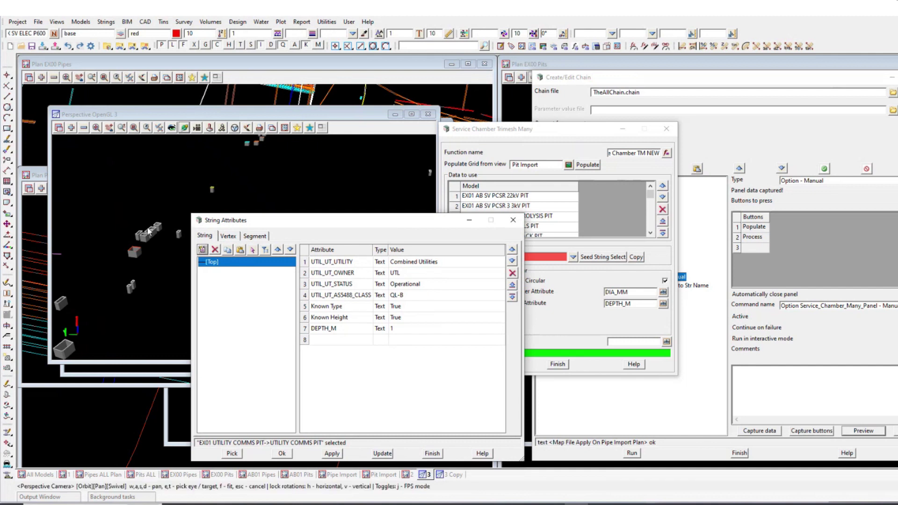
- Set the comms pit's DEPTH_M attribute to 3, apply the change and close its String Attributes dialog
scroll(149, 231, "up", 4)
left_click(400, 331)
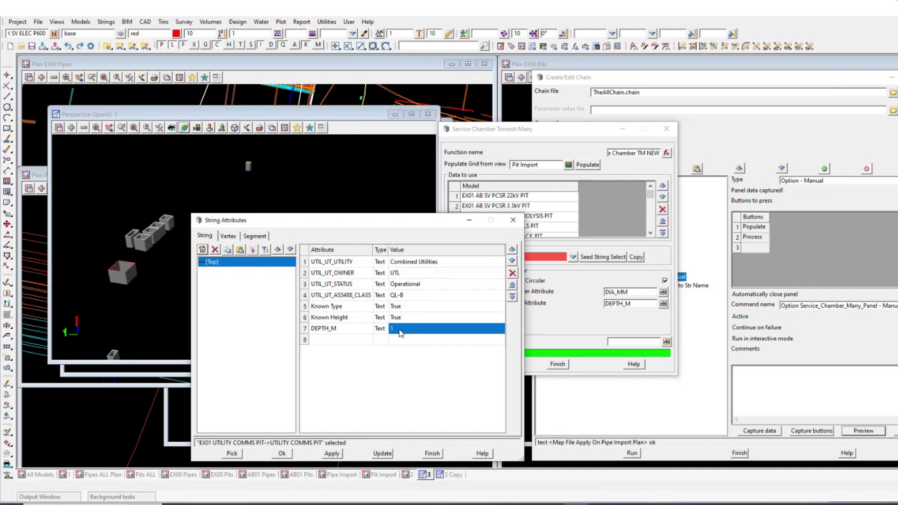
type("3")
key("Return")
left_click(332, 453)
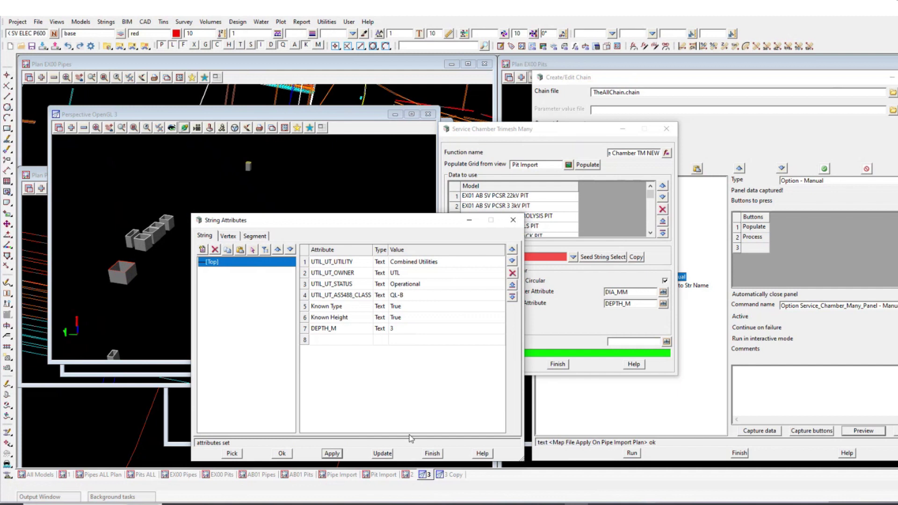
left_click(432, 453)
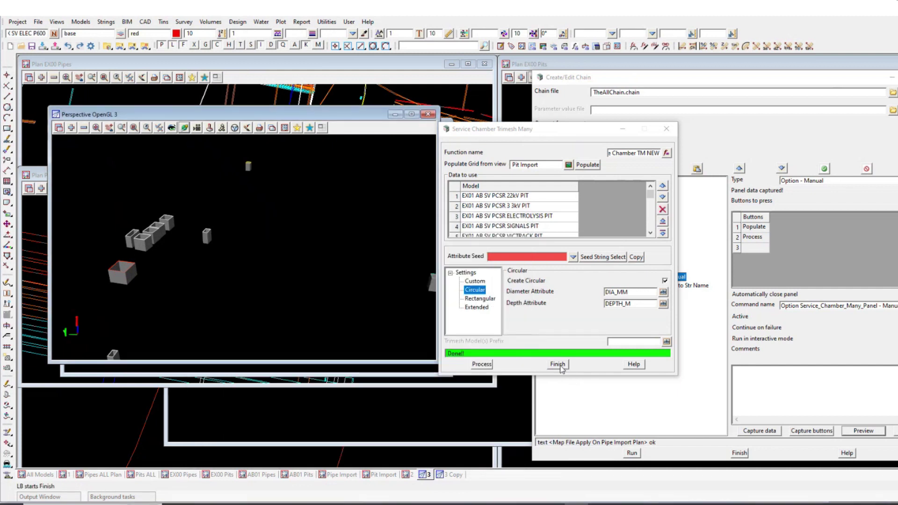
- Finish the Service Chamber Trimesh Many dialog and remove all pit models from the perspective view
left_click(557, 364)
left_click(83, 127)
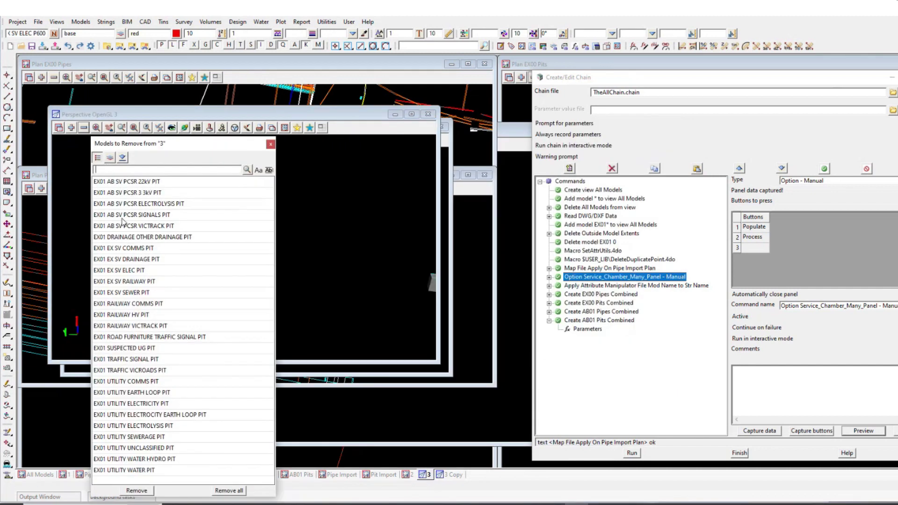
left_click(229, 490)
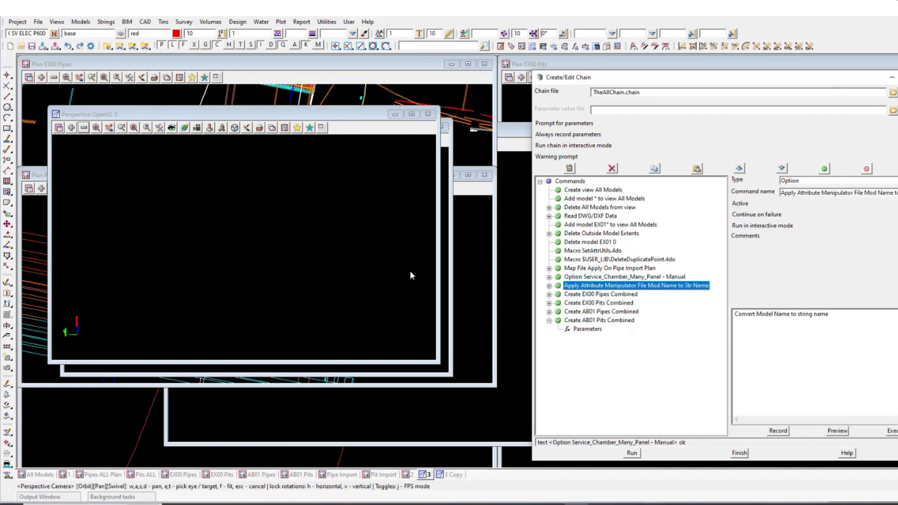
- Filter the models by "pit" again and add the listed EX01 pit models back to the cleared view
left_click(71, 127)
type("pit")
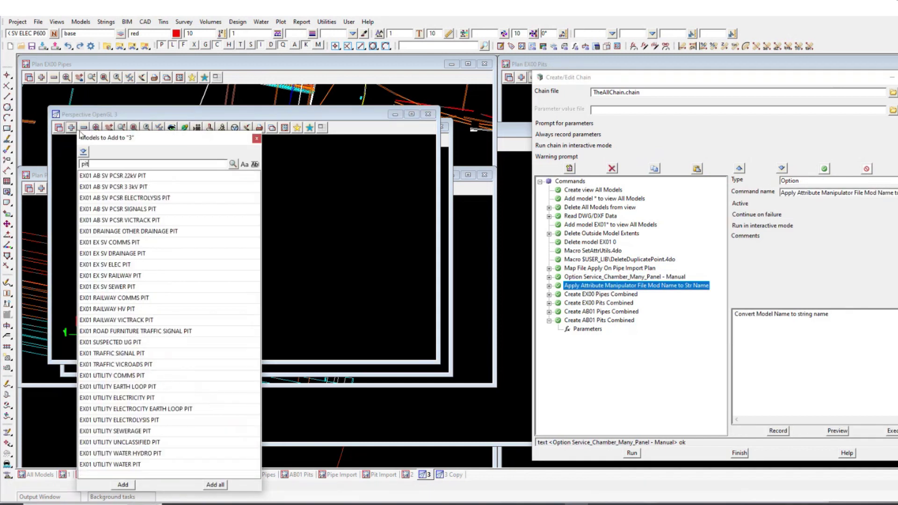
left_click_drag(135, 174, 169, 446)
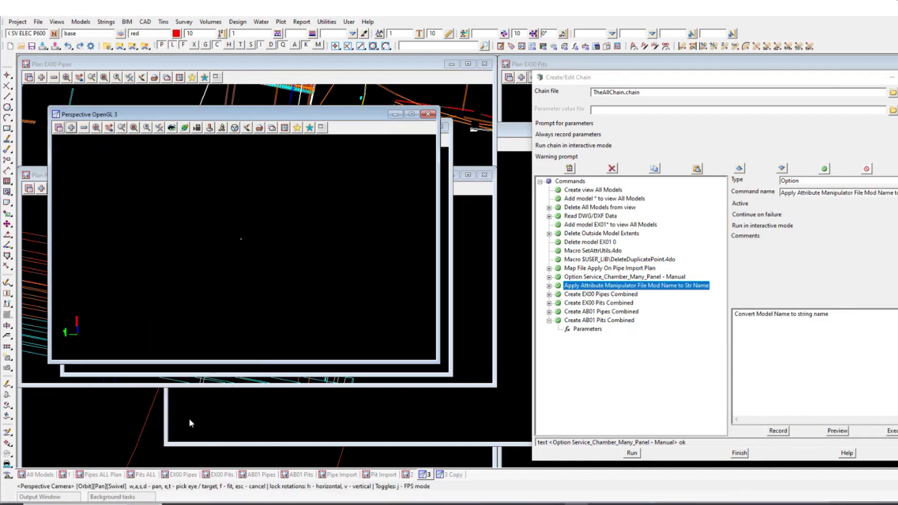
- Run String Inquire with the Default style on one of the box-shaped pit trimeshes in the perspective view
scroll(213, 280, "up", 5)
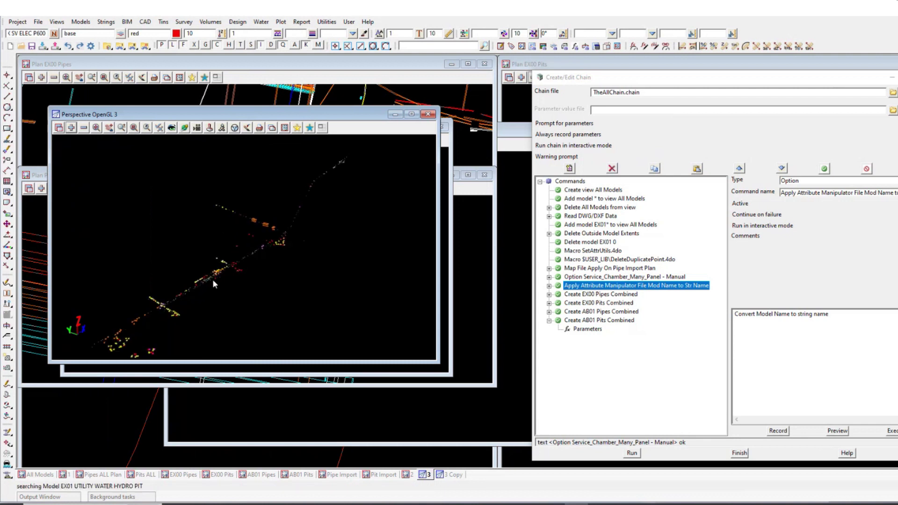
scroll(215, 279, "up", 3)
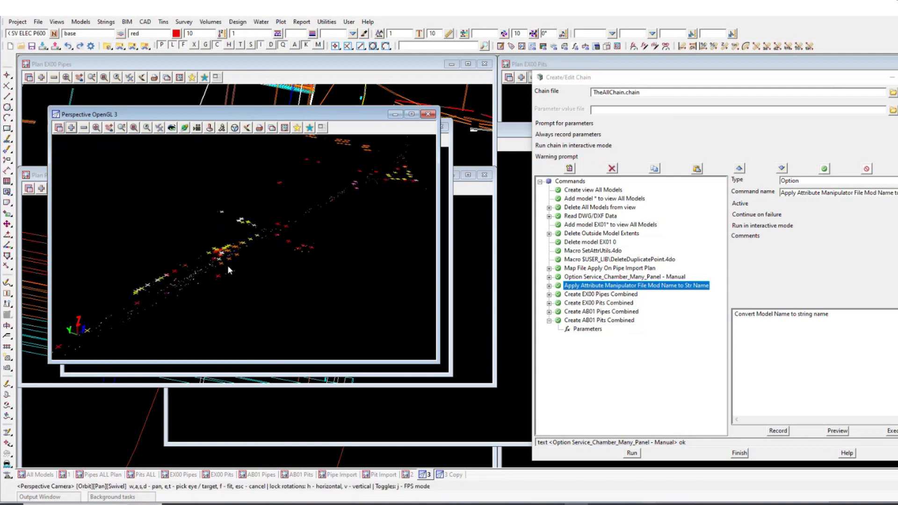
scroll(229, 259, "up", 5)
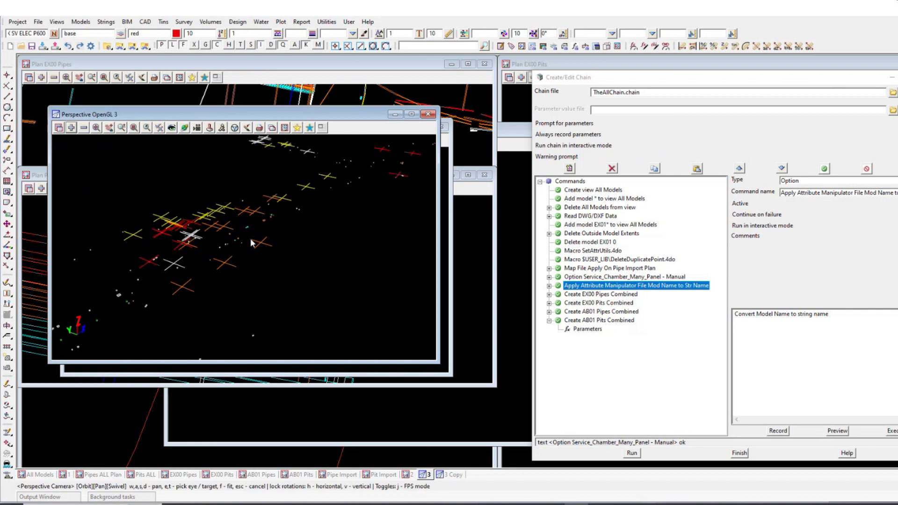
scroll(251, 239, "up", 8)
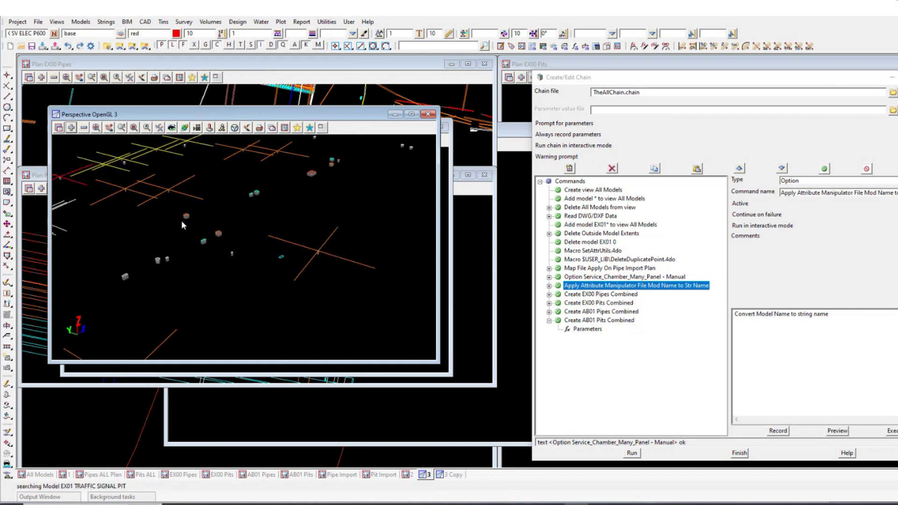
scroll(220, 272, "up", 1)
key("F2")
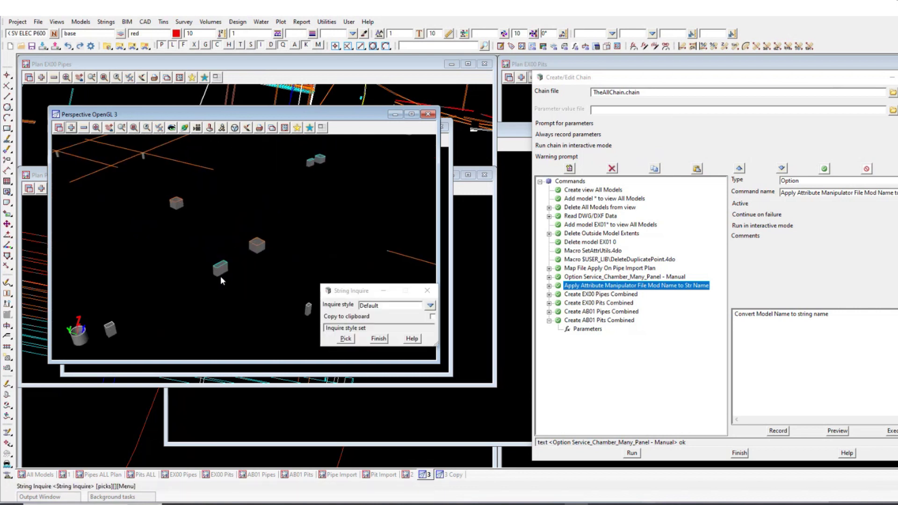
left_click(221, 276)
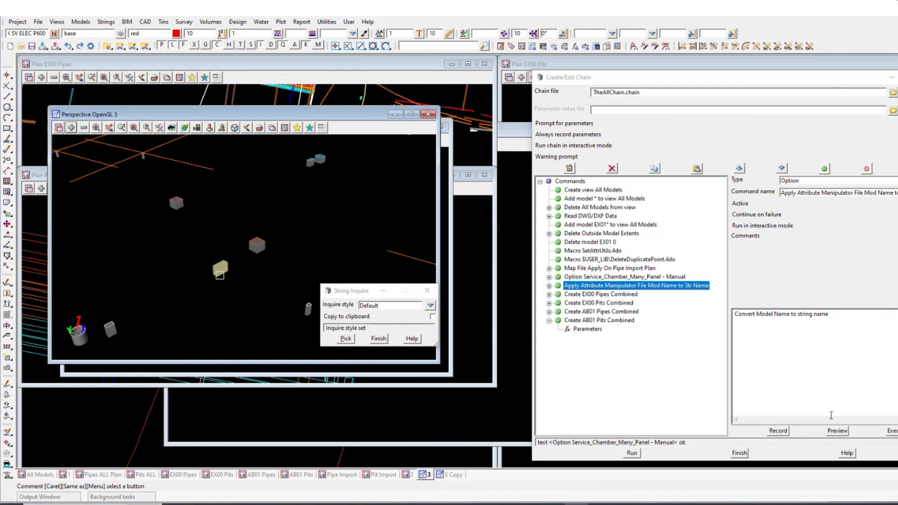
- Execute the Apply Attribute Manipulator File Mod Name to Str Name command, inquire the box-shaped pit trimesh to check its name, and close the information
left_click(837, 431)
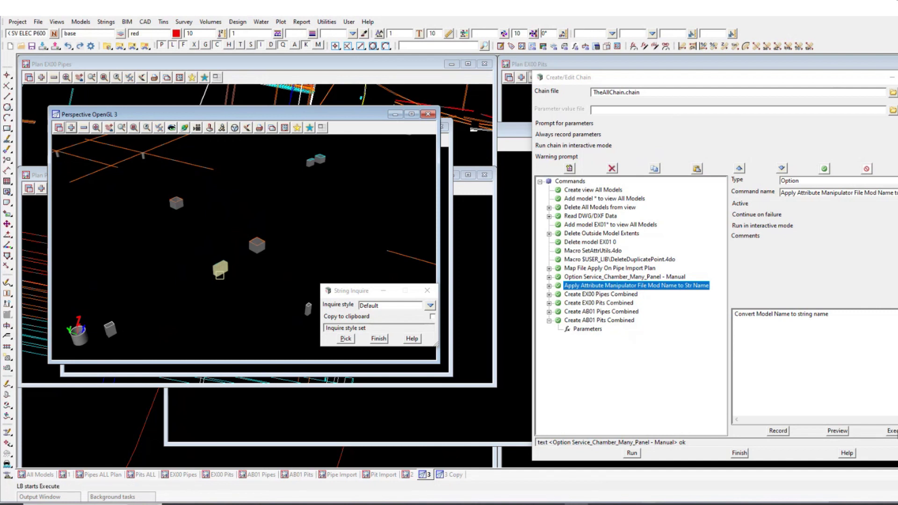
left_click(891, 430)
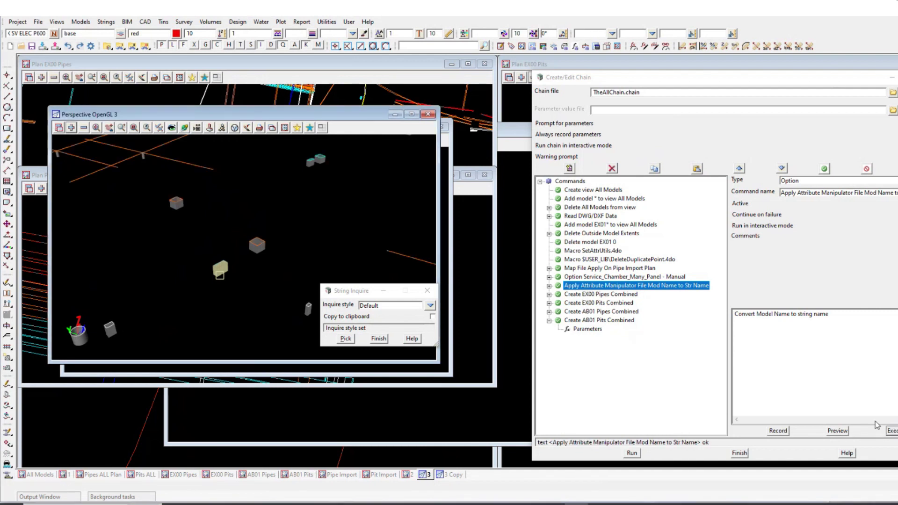
left_click(221, 274)
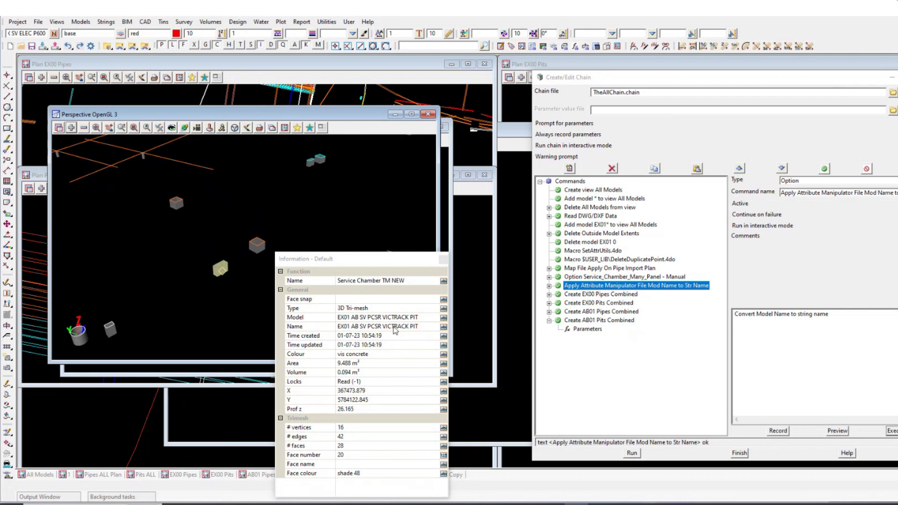
left_click(443, 258)
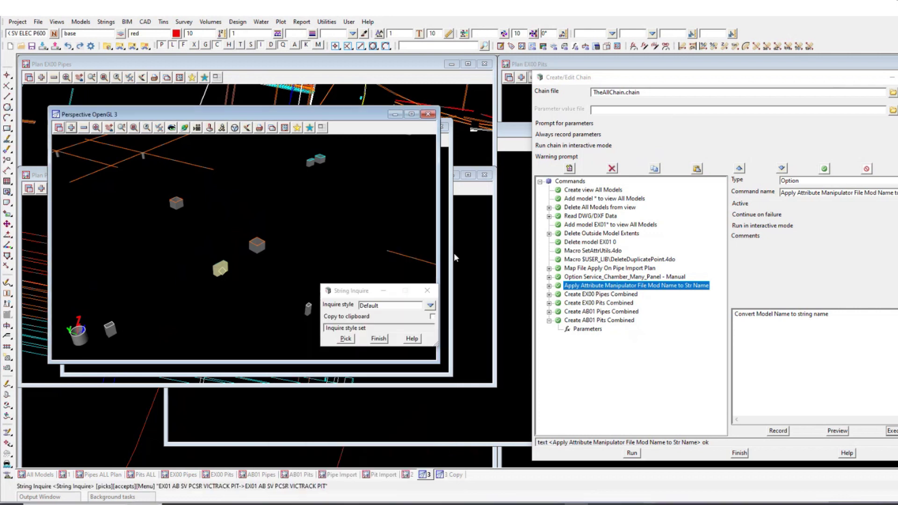
- Go through the Create EX00 Pipes Combined and Create EX00 Pits Combined commands and review the list of models in the EX00 Pipes view
left_click(620, 295)
left_click(620, 302)
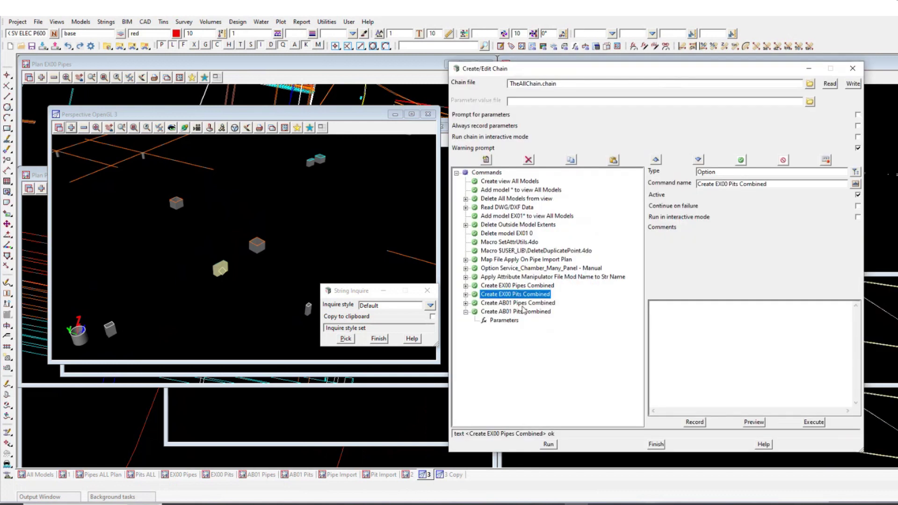
left_click(508, 286)
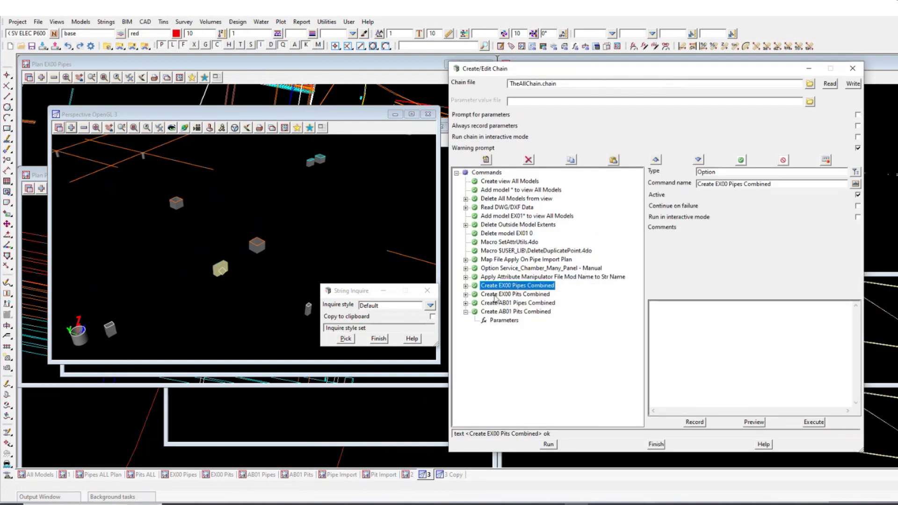
left_click(53, 78)
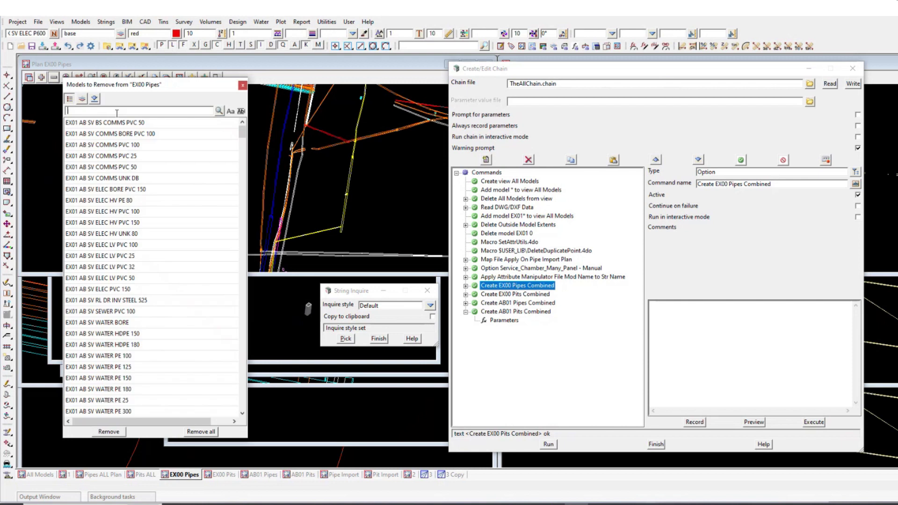
mouse_move(242, 132)
left_mouse_down()
mouse_move(242, 346)
mouse_move(242, 143)
left_mouse_up()
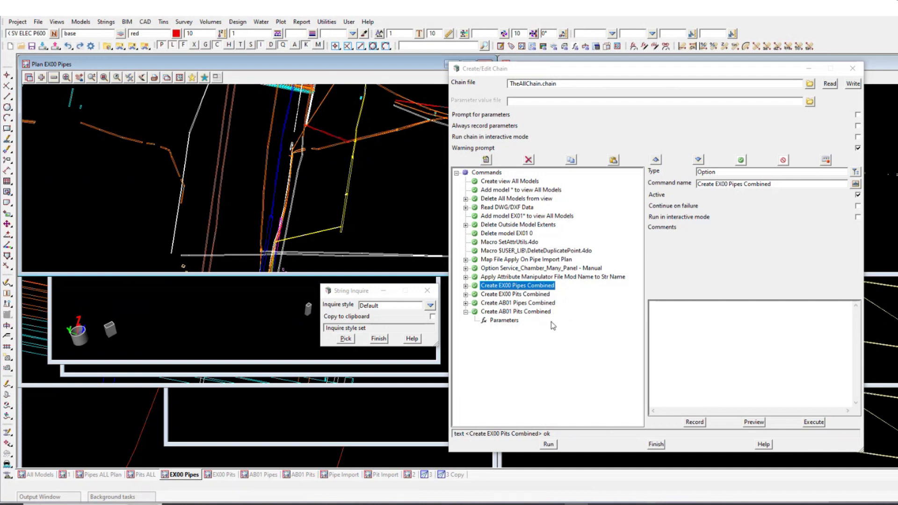
- Preview the Create AB01 Pipes Combined command to review its source view and target model, closing the Change String/Element Info dialog without running it
left_click(528, 304)
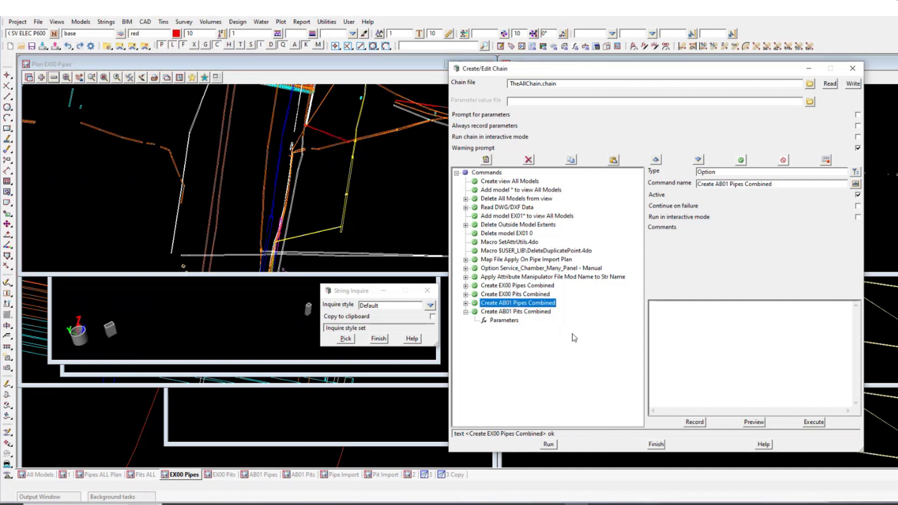
left_click(753, 422)
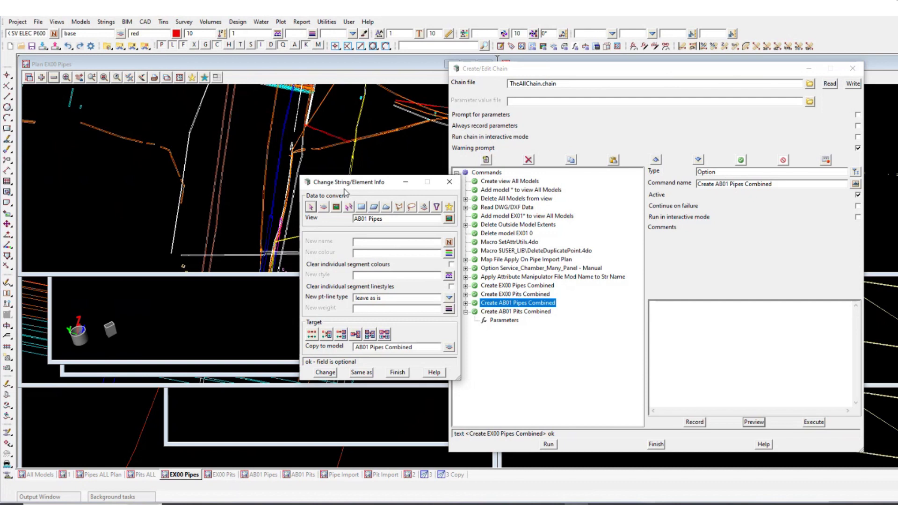
left_click_drag(340, 186, 266, 136)
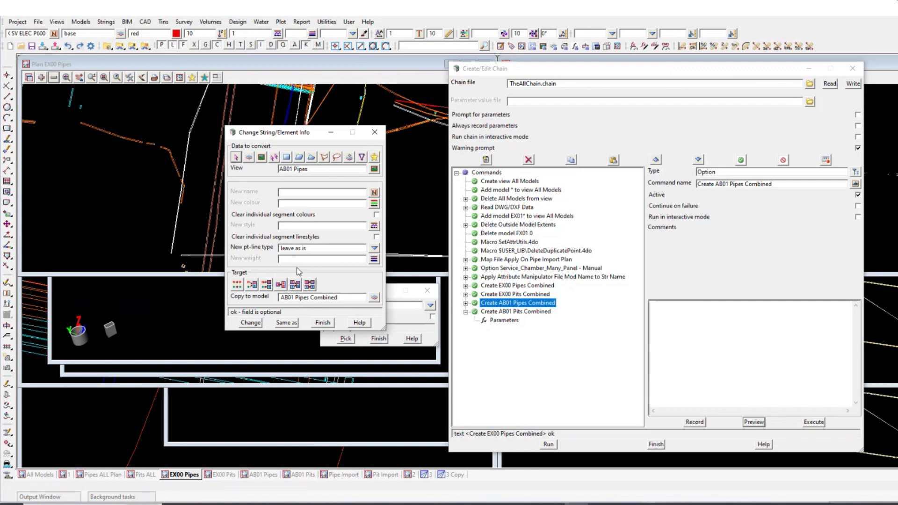
left_click(375, 132)
left_click_drag(618, 73, 670, 61)
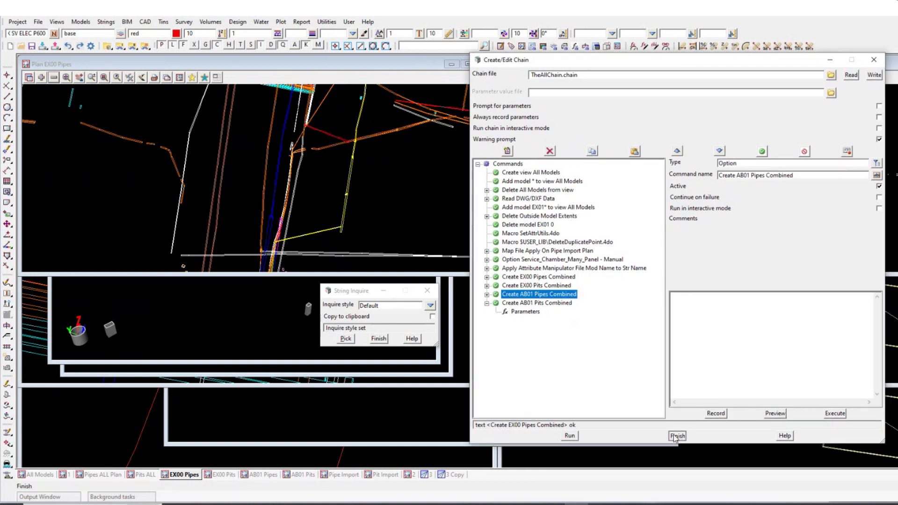